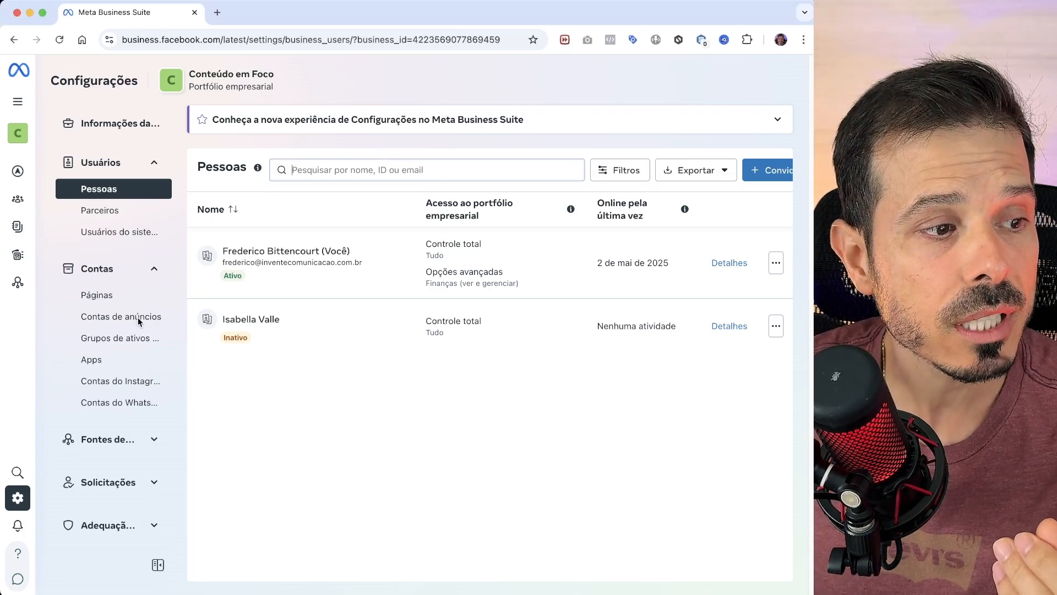
# - Open the business portfolio's ad accounts settings and show the CA Conteudo em Foco account
pyautogui.click(113, 316)
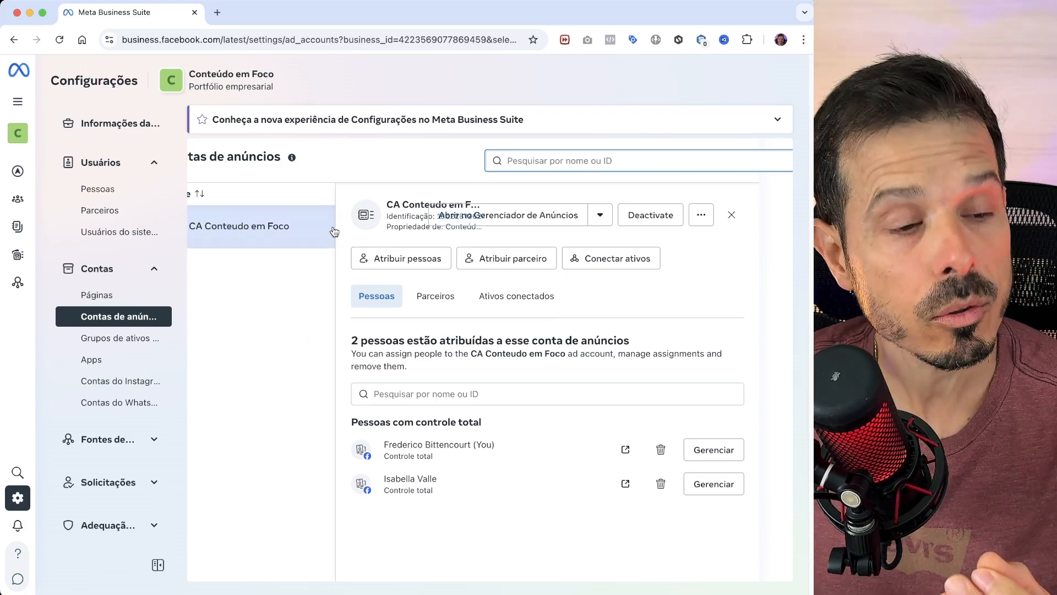
pyautogui.moveTo(278, 229); pyautogui.dragTo(275, 229)
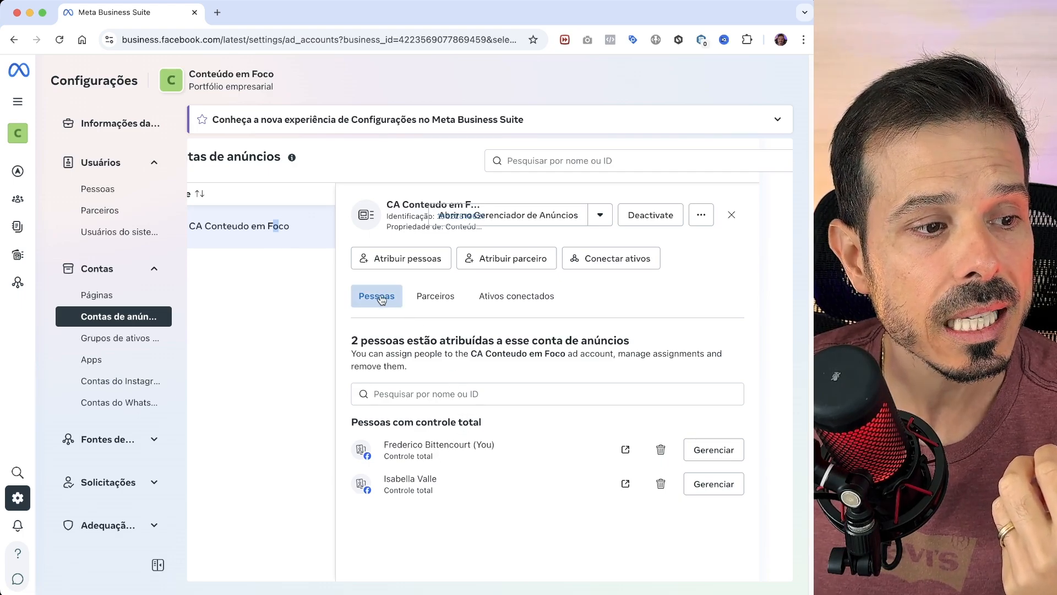
pyautogui.click(400, 259)
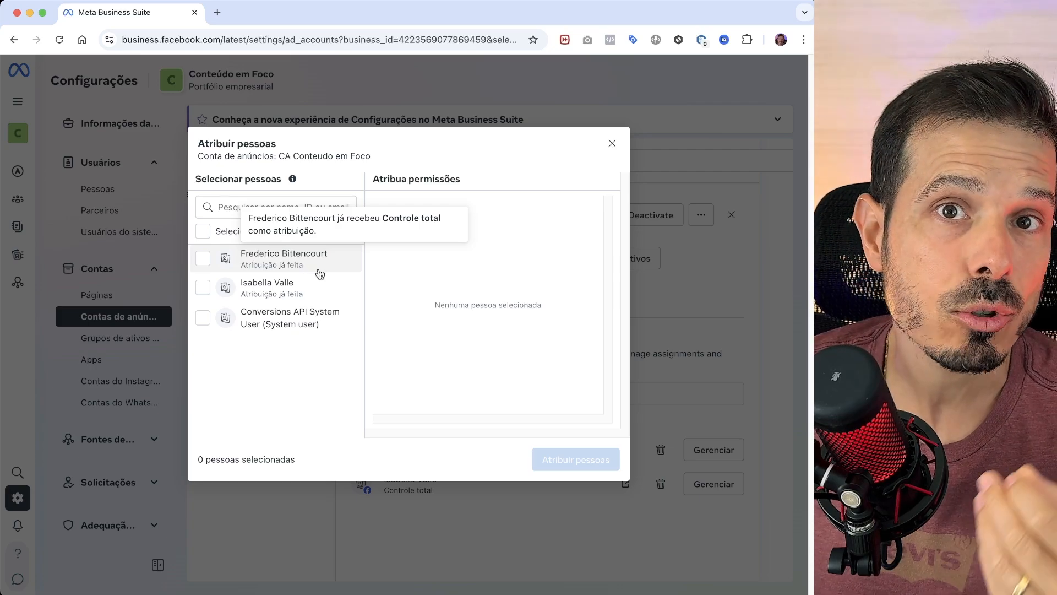
pyautogui.click(204, 259)
pyautogui.click(384, 400)
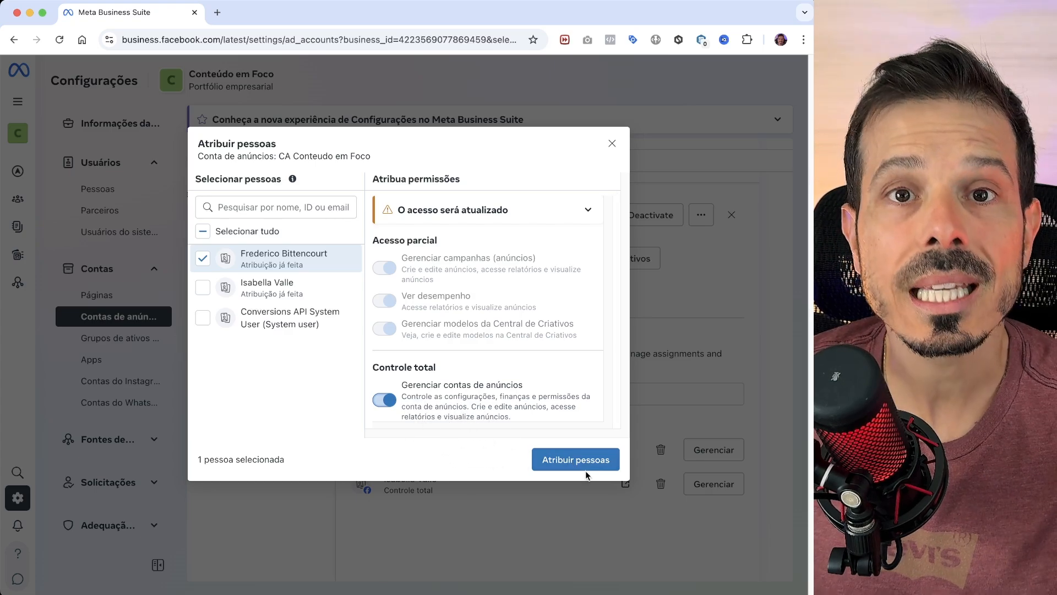
pyautogui.click(612, 143)
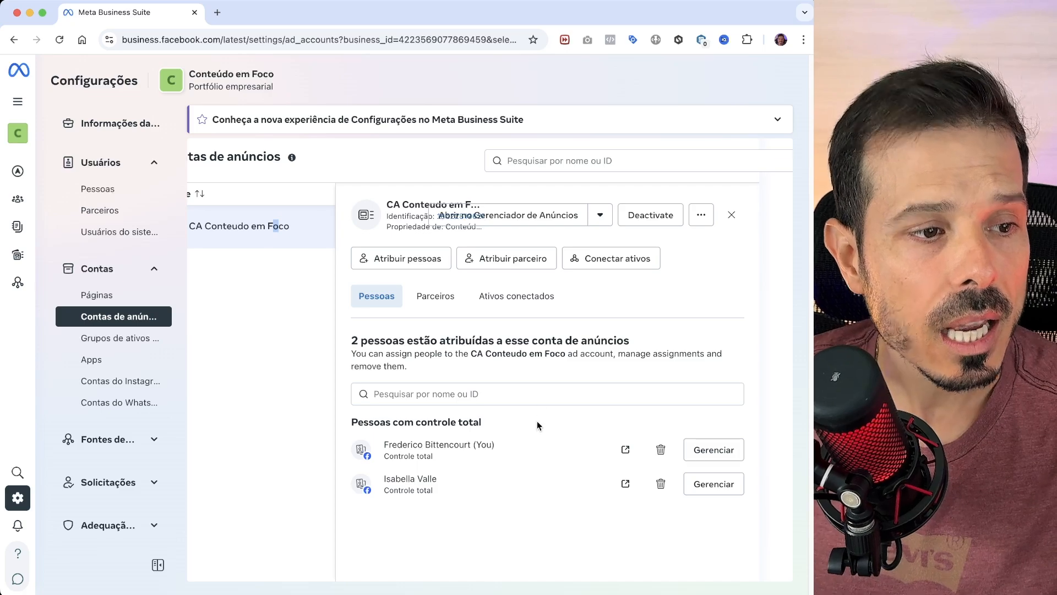
# - Open the CA Conteudo em Foco ad account in Gerenciador de Anúncios and dismiss the payment method notice
pyautogui.click(518, 216)
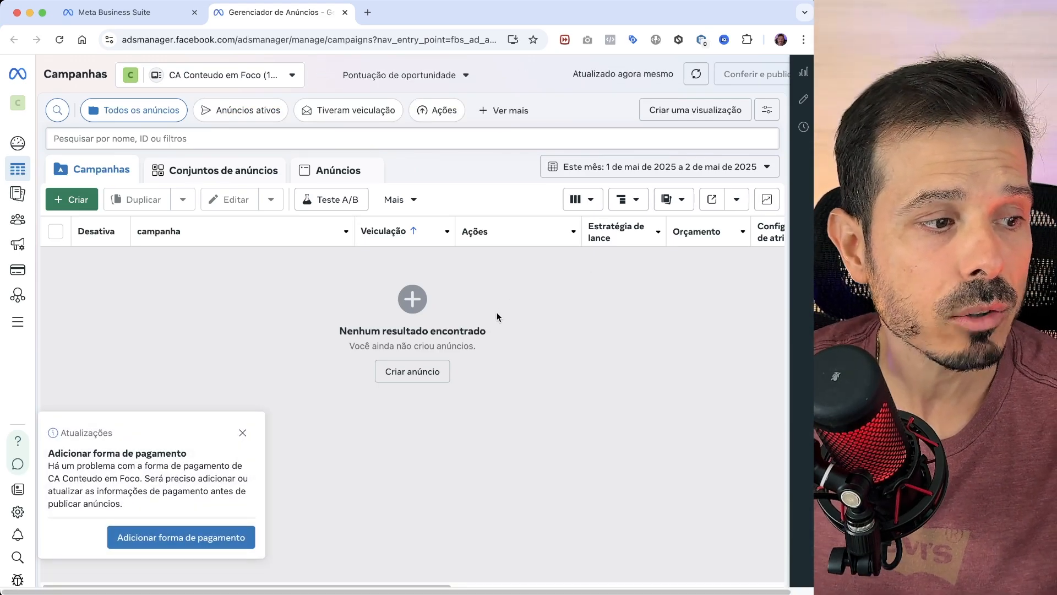
pyautogui.click(242, 434)
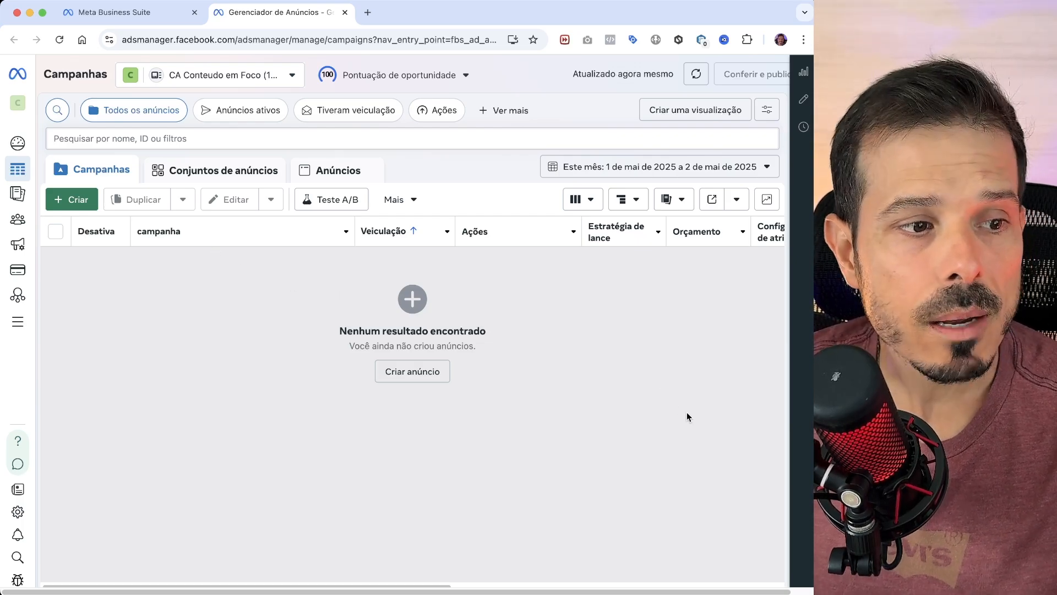
# - Create a new campaign with the Leilão buying type and the Leads objective
pyautogui.click(77, 200)
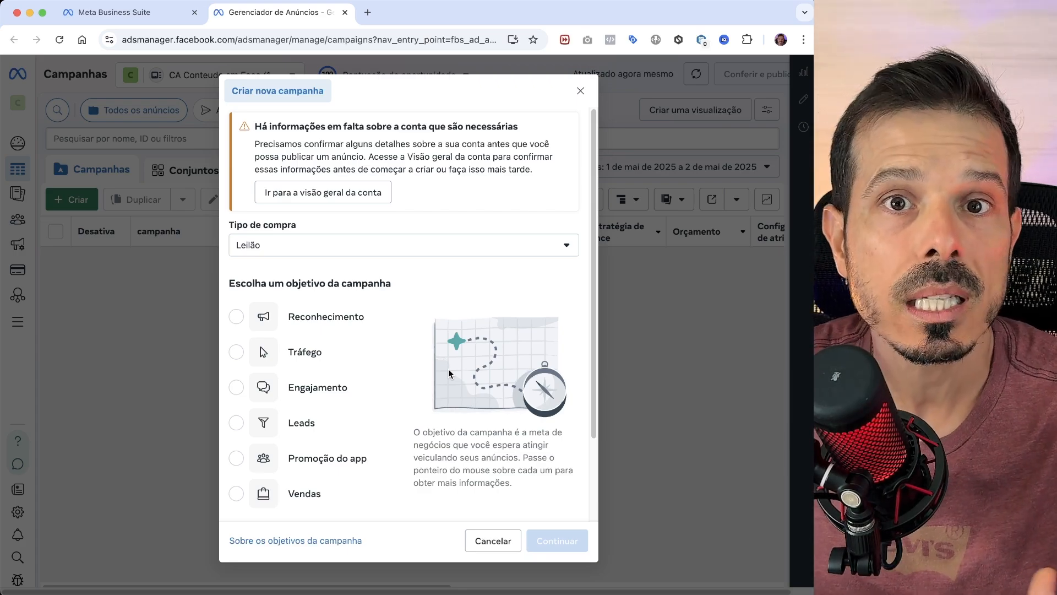
pyautogui.scroll(-1, 369, 368)
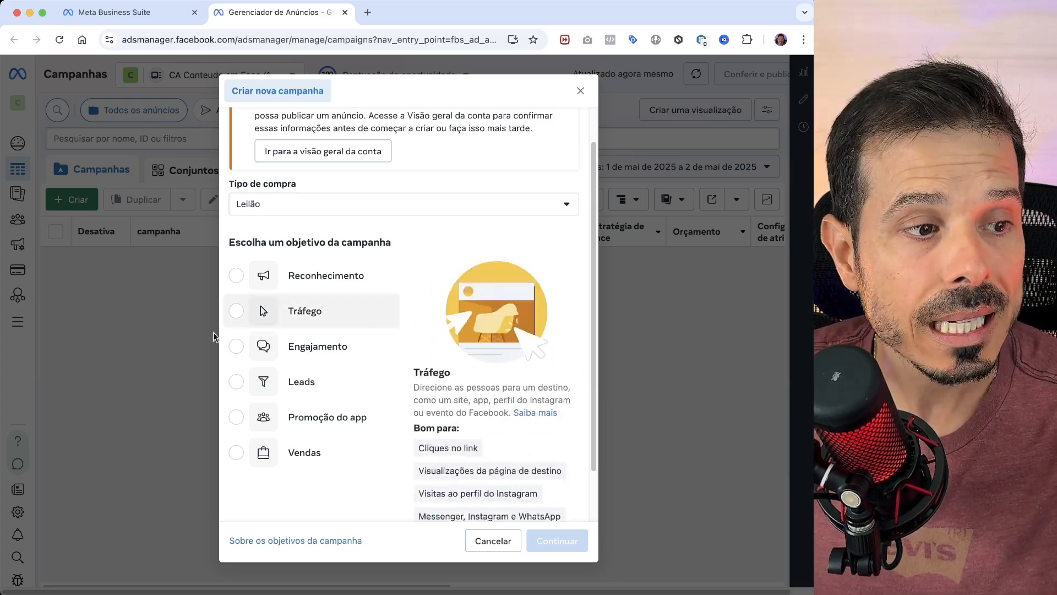
pyautogui.scroll(-1, 400, 339)
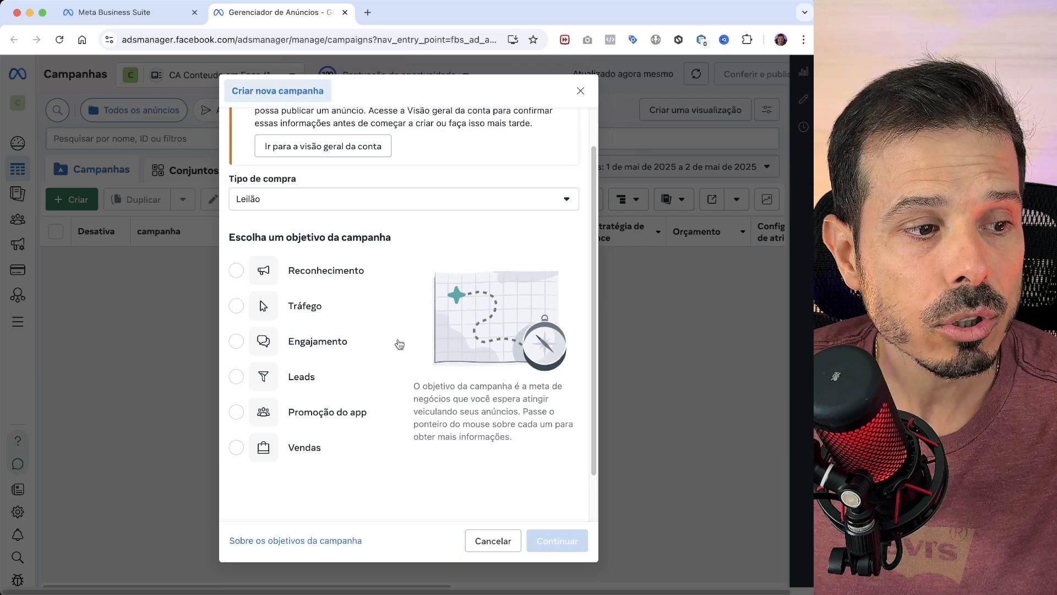
pyautogui.moveTo(389, 338)
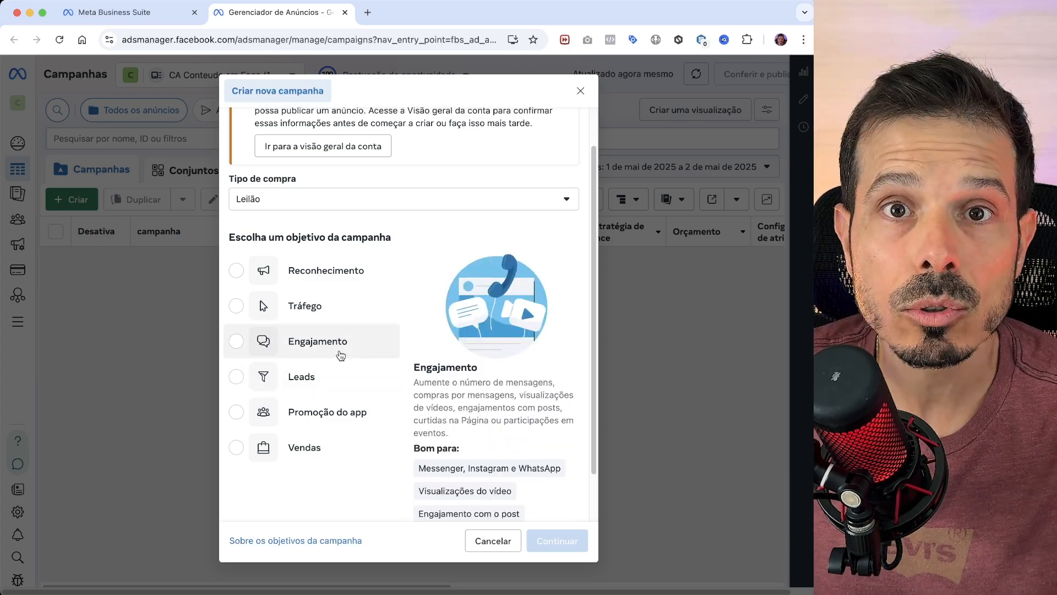
pyautogui.click(251, 379)
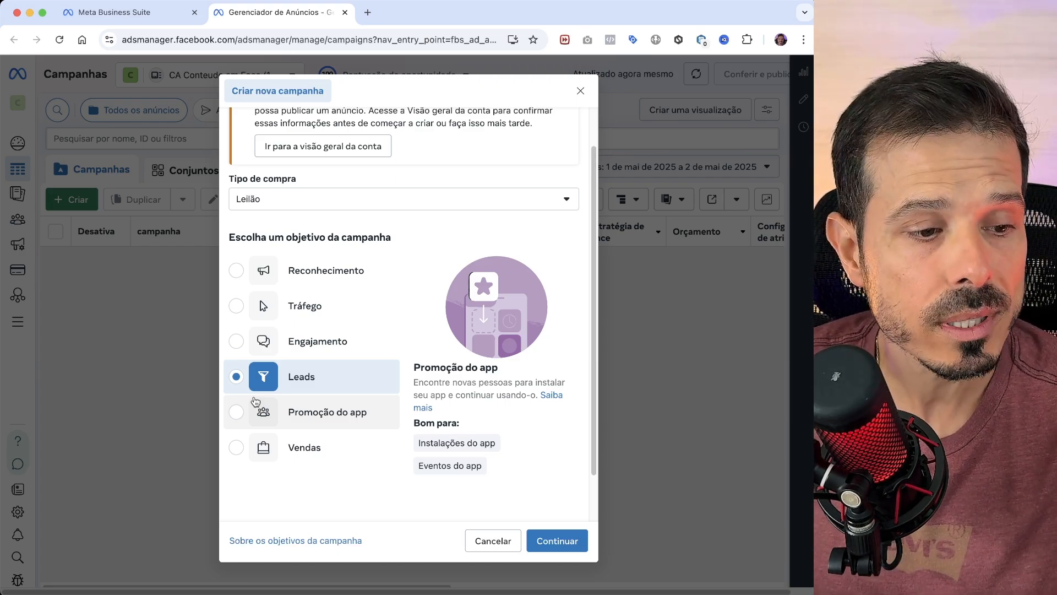
pyautogui.click(558, 541)
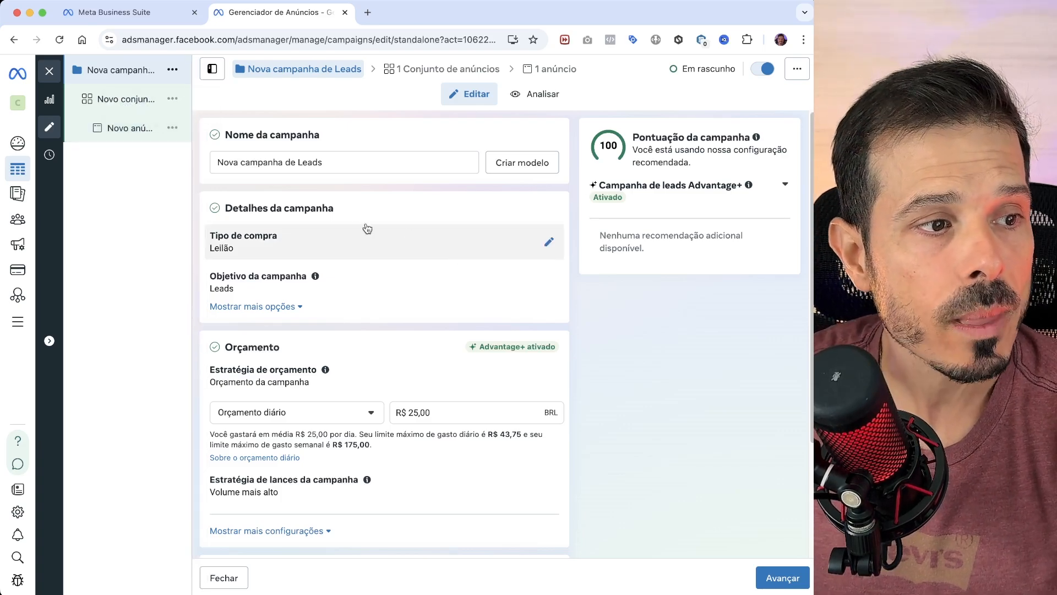
# - Rename the new leads campaign as "[Aula] 02 mai"
pyautogui.click(370, 162)
pyautogui.moveTo(285, 147); pyautogui.dragTo(94, 135)
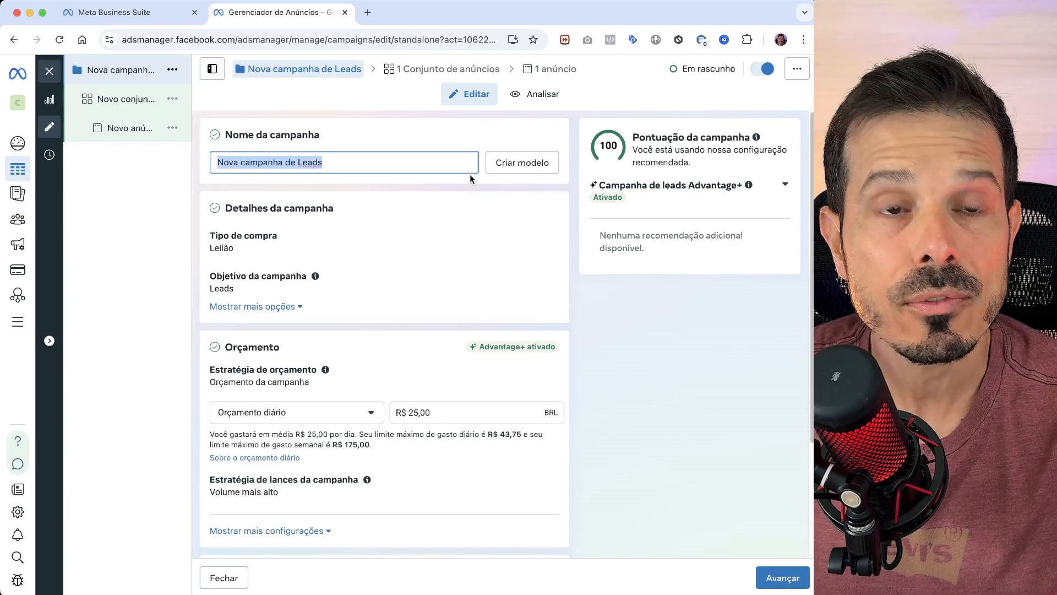
pyautogui.write('[')
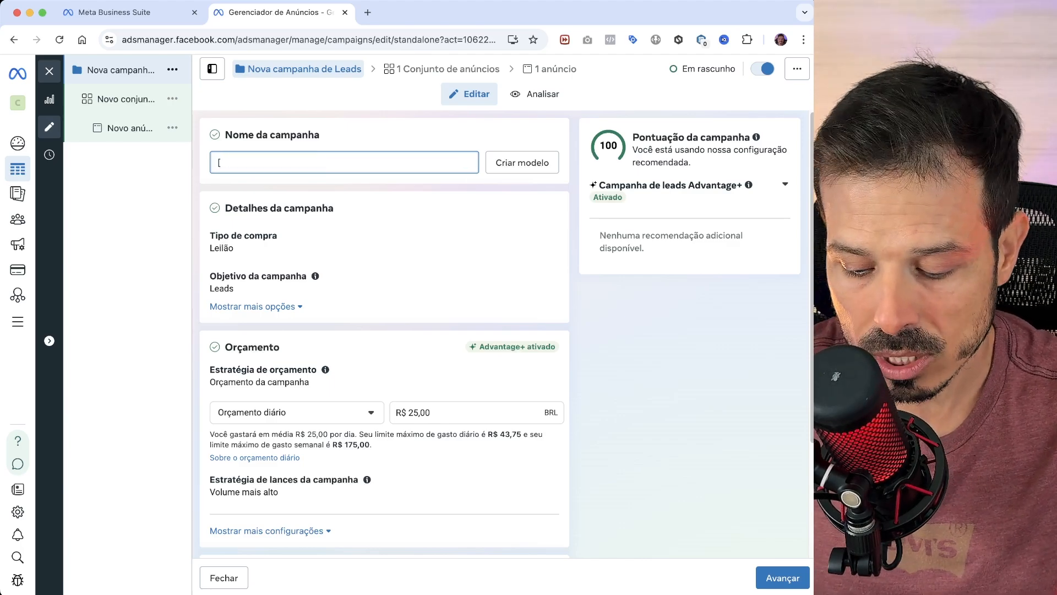
pyautogui.write('Aula] ')
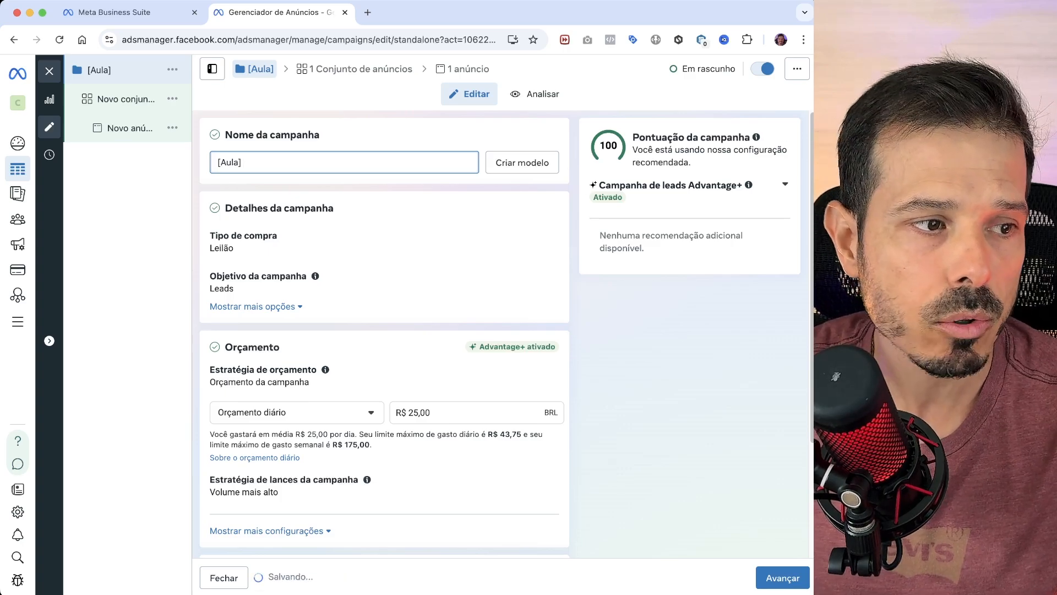
pyautogui.write('02 mai')
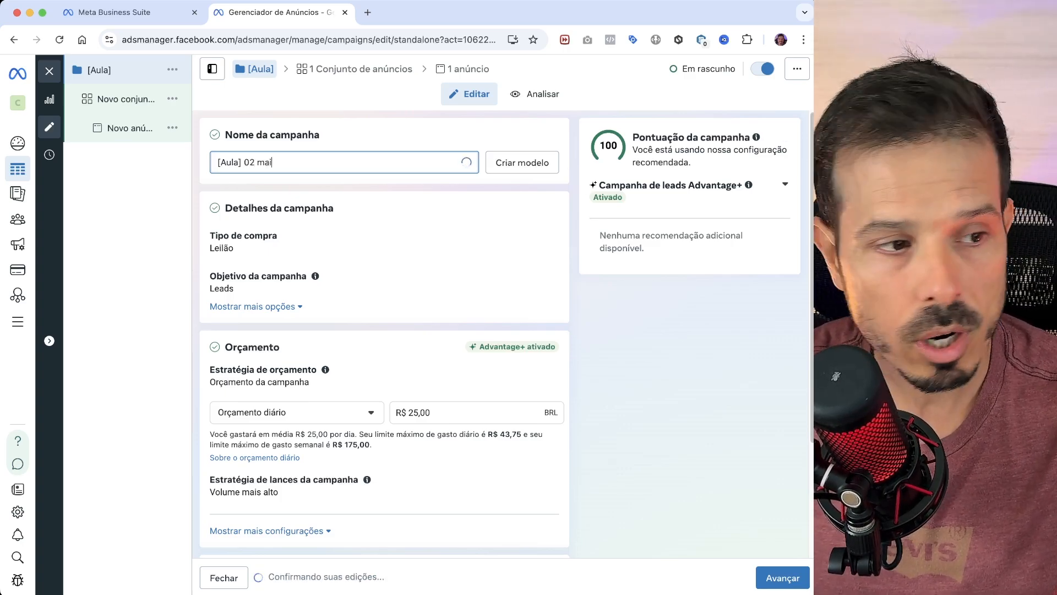
pyautogui.click(432, 126)
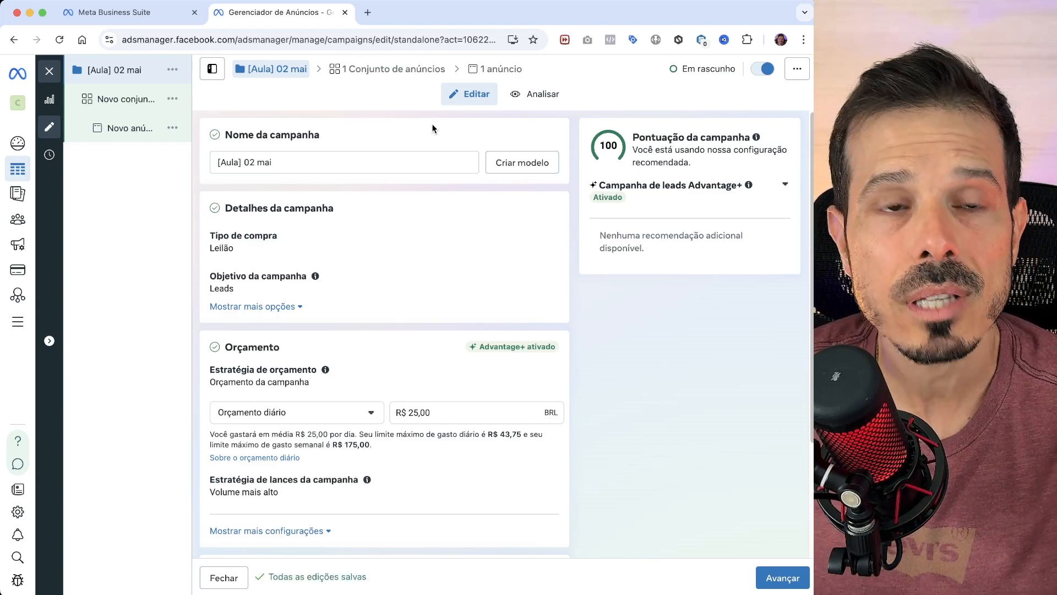
# - Review the campaign's details, daily budget, bid strategy, A/B test and special ad category settings
pyautogui.scroll(-2, 422, 220)
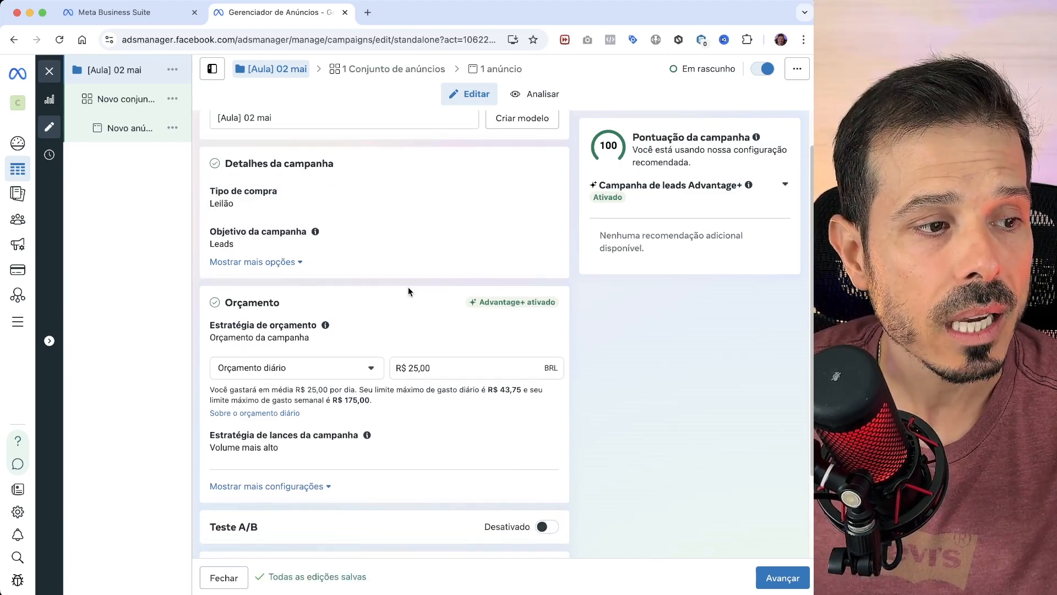
pyautogui.scroll(-1, 416, 270)
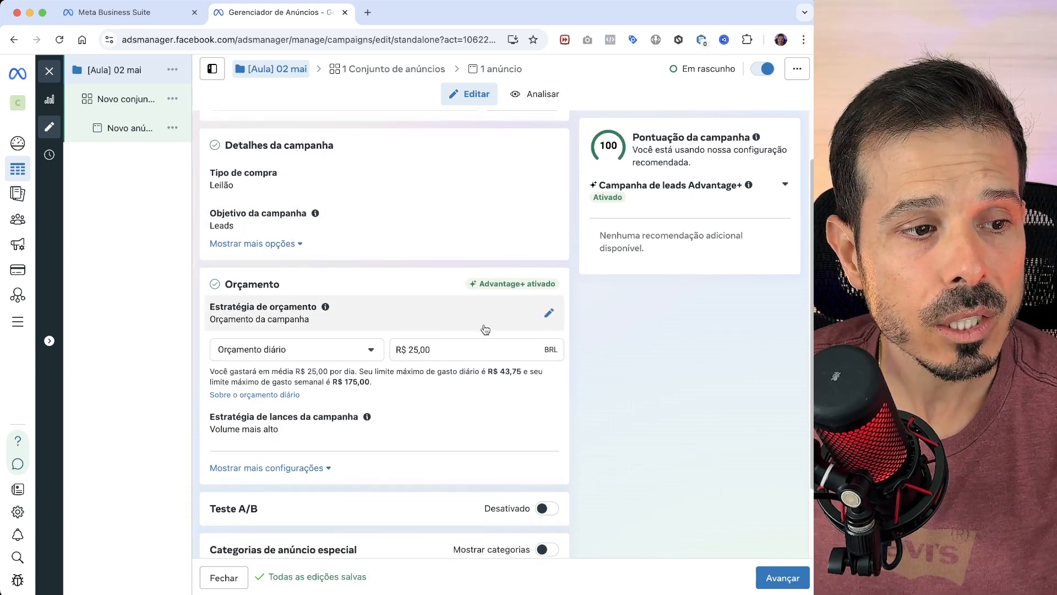
pyautogui.scroll(-1, 401, 375)
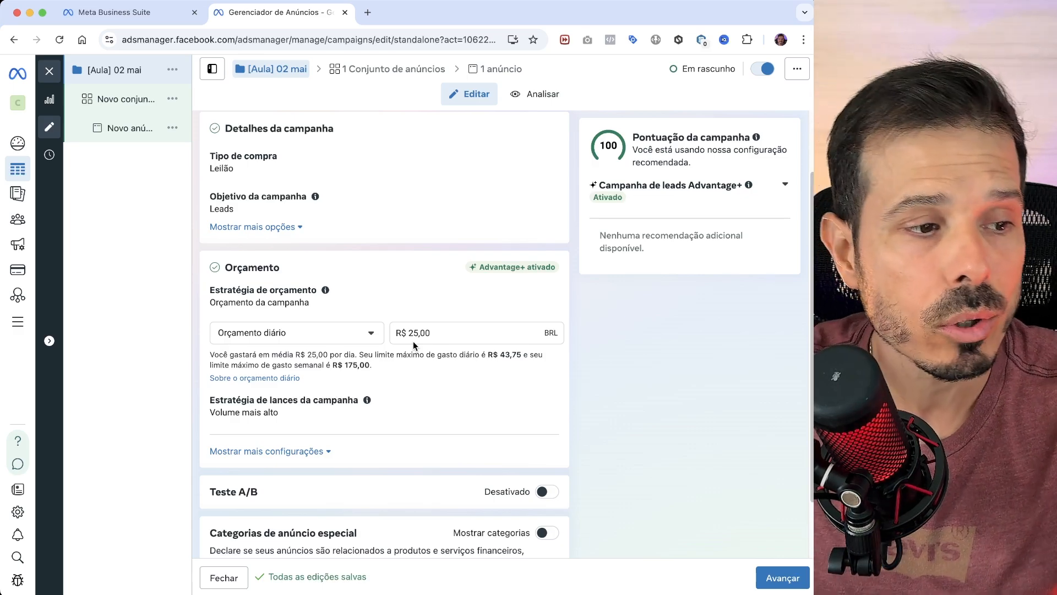
pyautogui.scroll(-1, 430, 347)
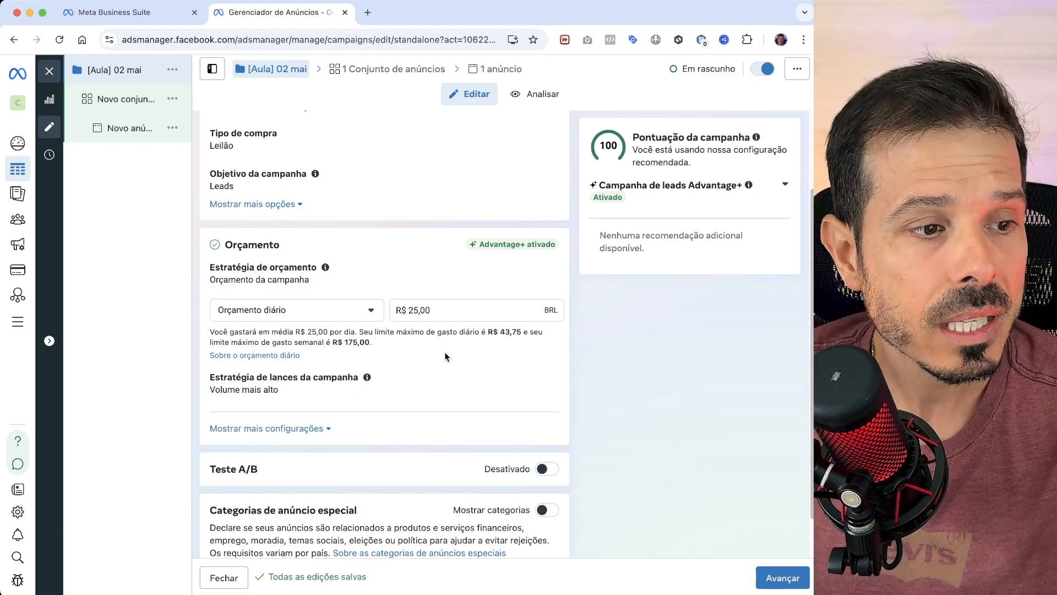
pyautogui.scroll(-2, 434, 293)
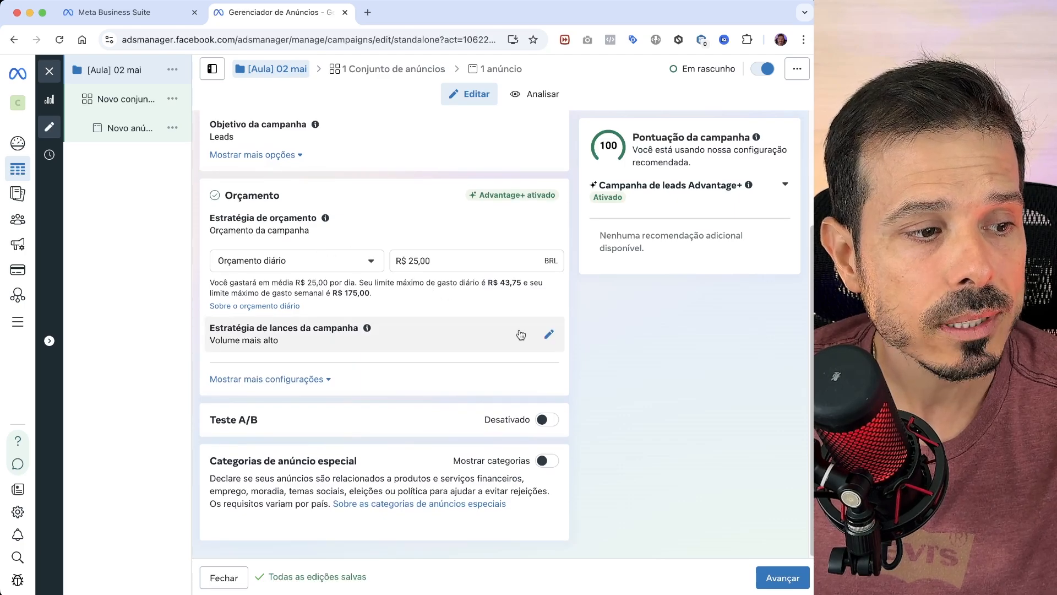
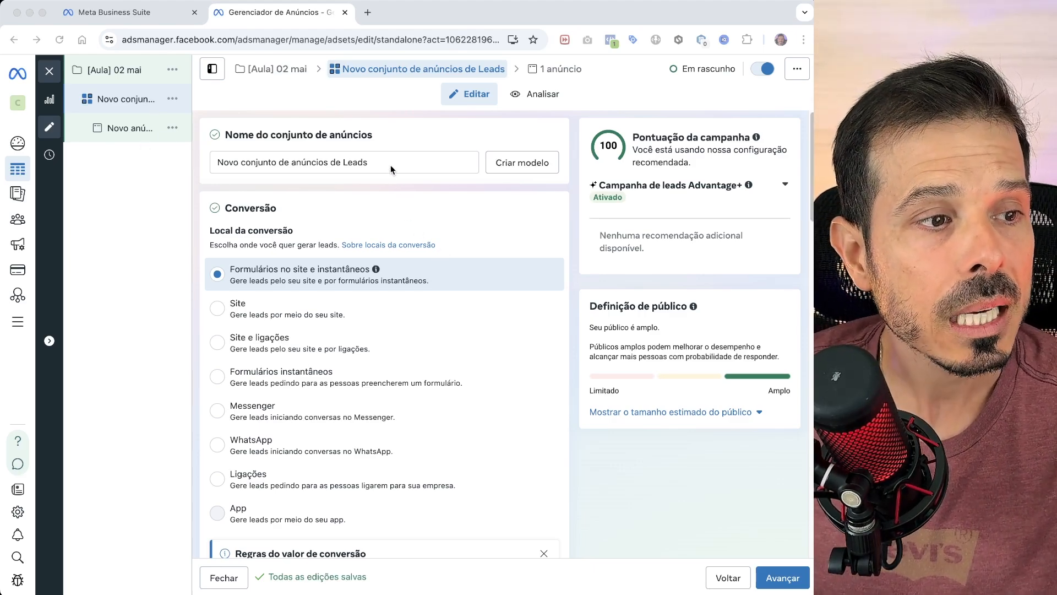
# - Rename the ad set as "[Frio] Interesse"
pyautogui.tripleClick(390, 161)
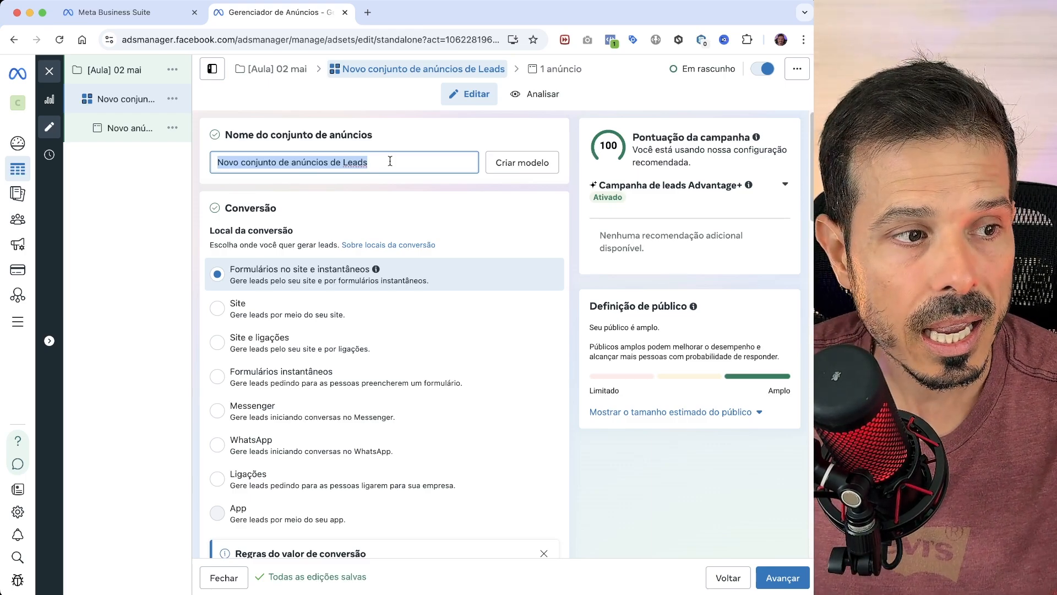
pyautogui.write('[Frio] Inte')
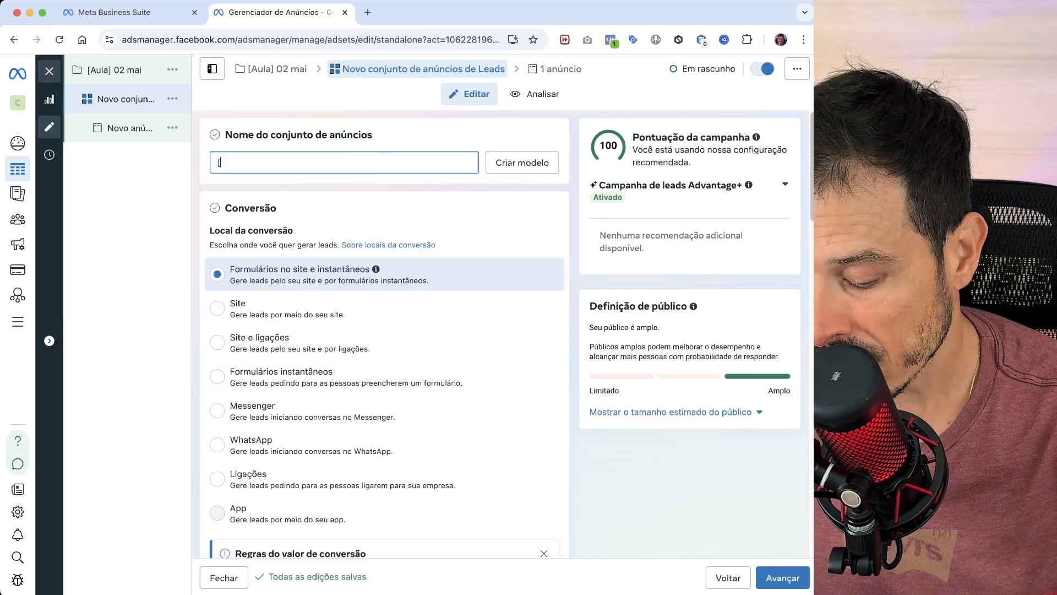
pyautogui.write('resse')
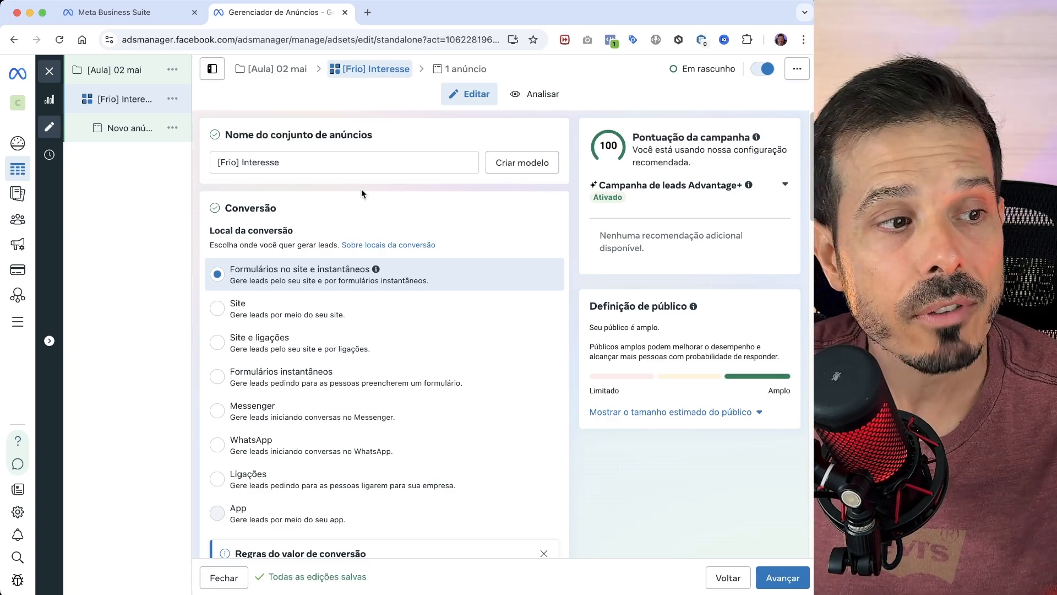
# - Set the ad set's conversion location to Formulários instantâneos
pyautogui.scroll(-2, 440, 242)
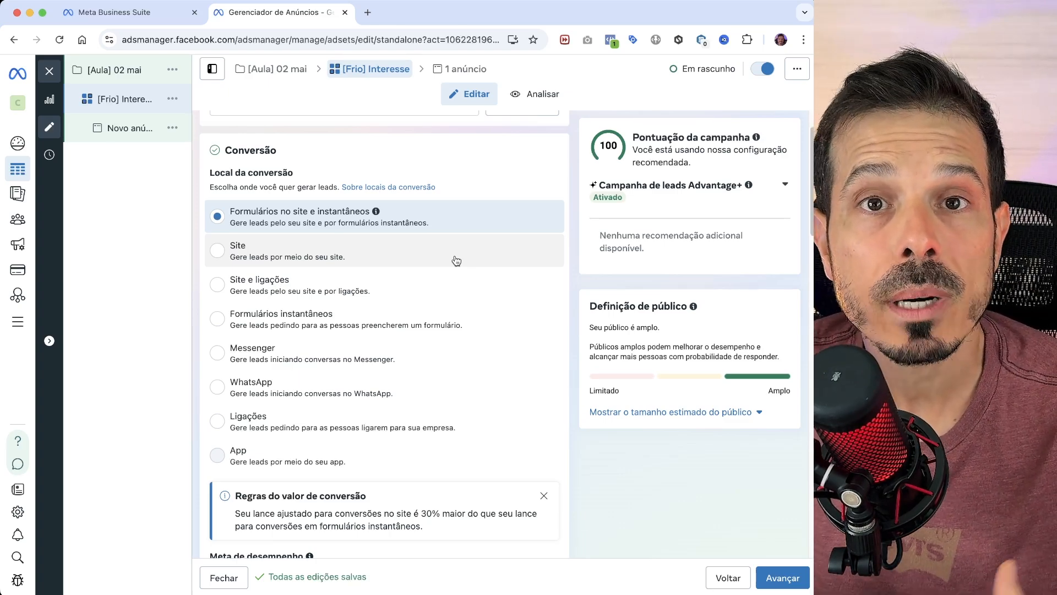
pyautogui.click(289, 319)
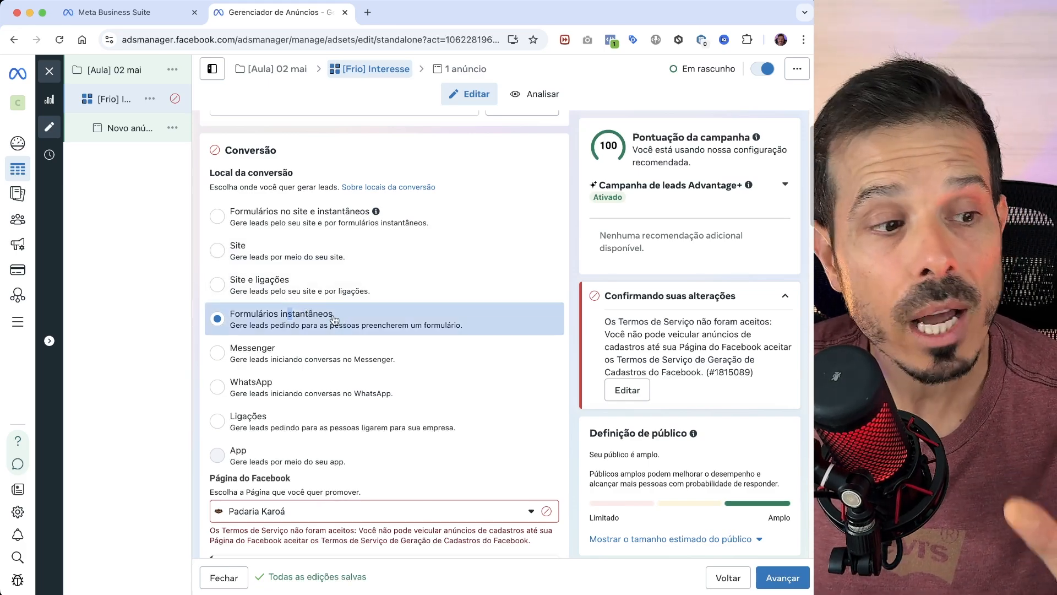
pyautogui.scroll(-1, 353, 322)
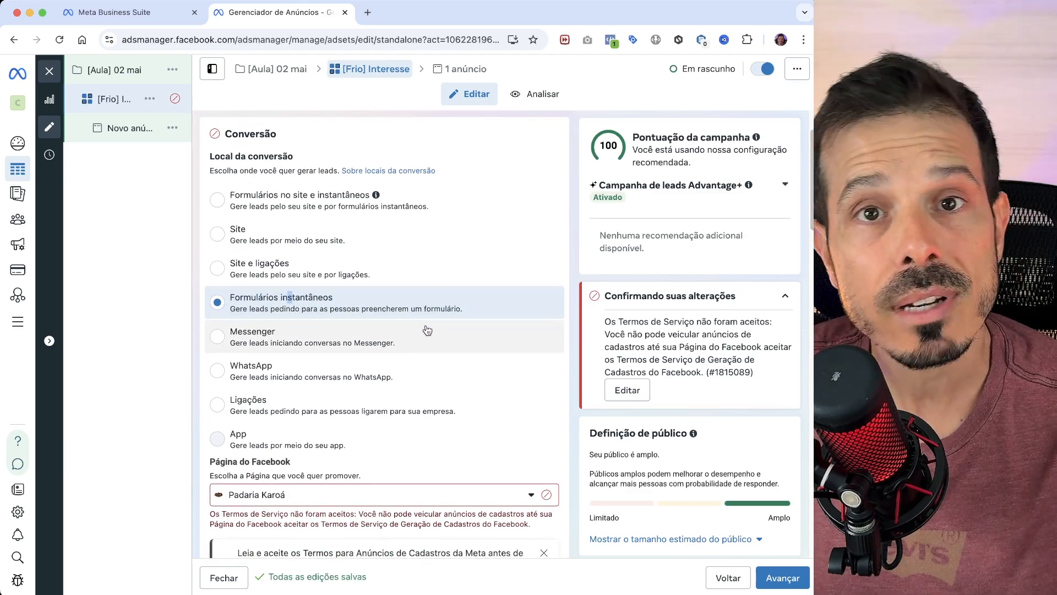
pyautogui.scroll(-1, 437, 350)
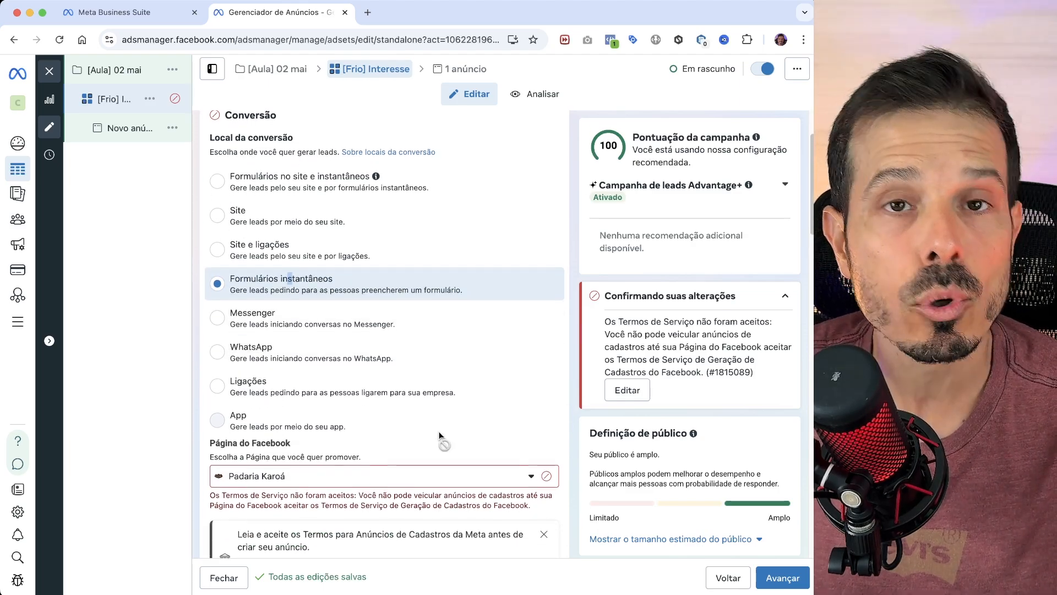
pyautogui.moveTo(440, 435)
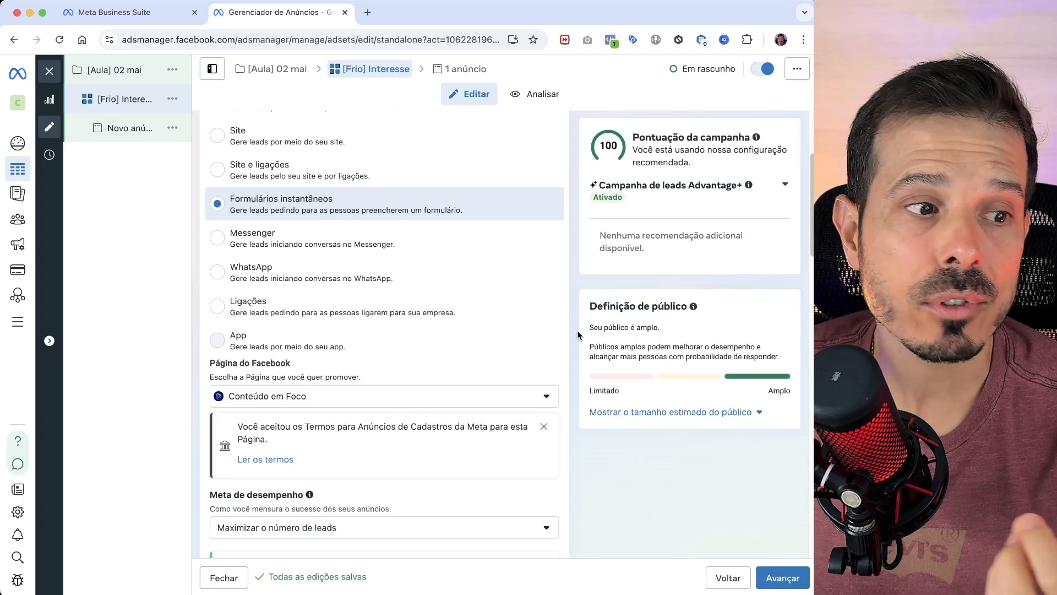
# - Choose Padaria Karoá as the Facebook Page to promote and accept Meta's lead ad terms for it
pyautogui.click(443, 396)
pyautogui.click(441, 355)
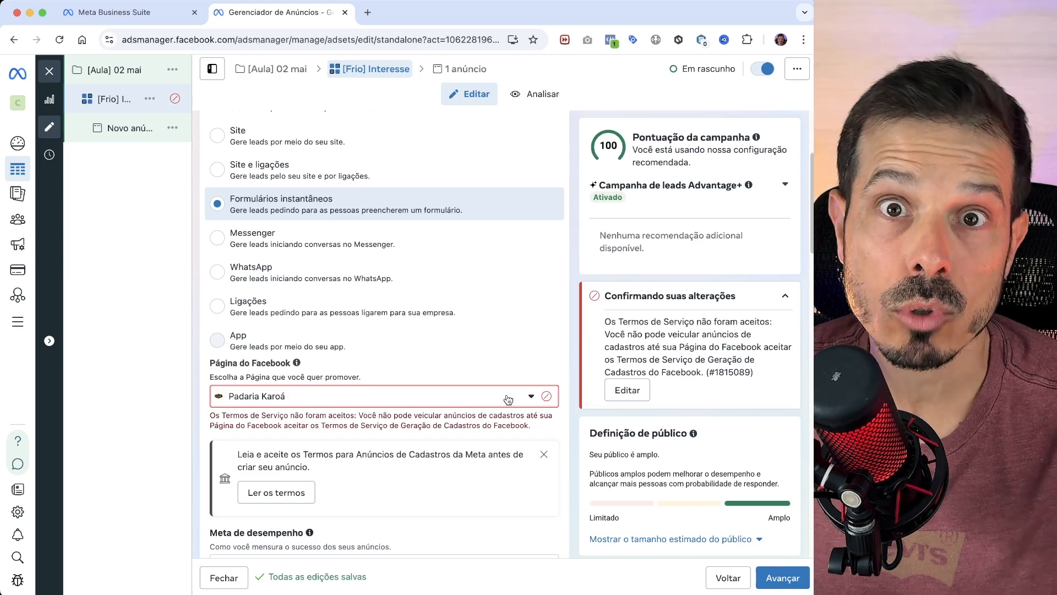
pyautogui.click(276, 492)
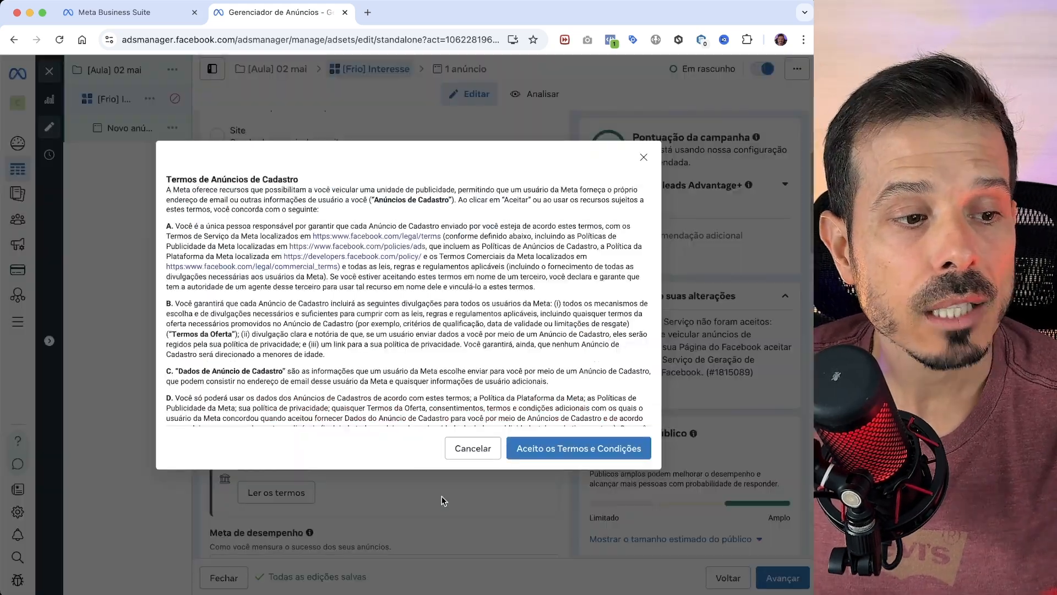
pyautogui.click(578, 448)
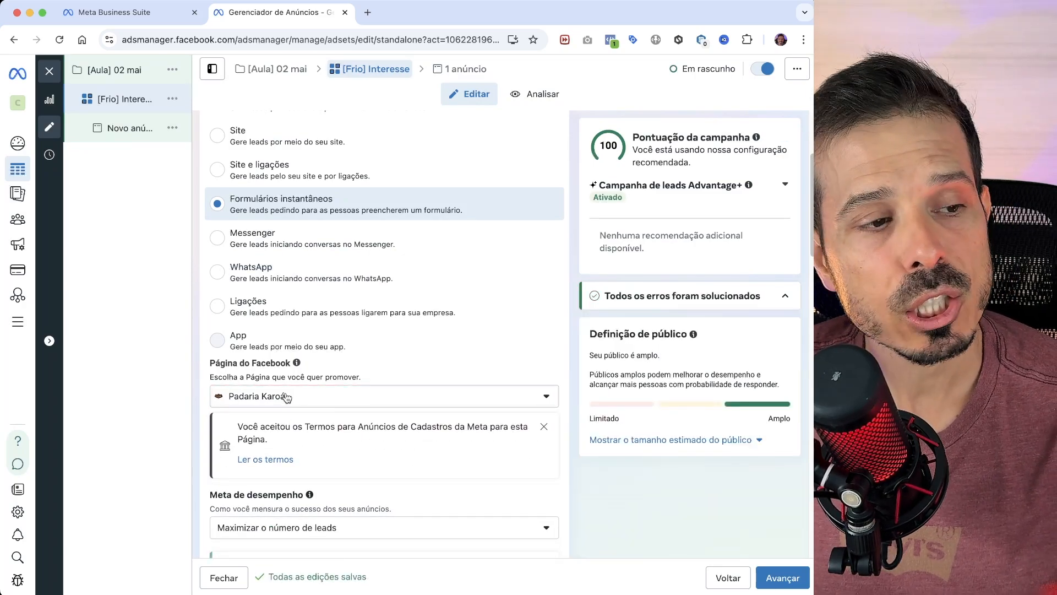
# - Switch the promoted Facebook Page to the Conteúdo em Foco page with the dark blue logo
pyautogui.click(286, 396)
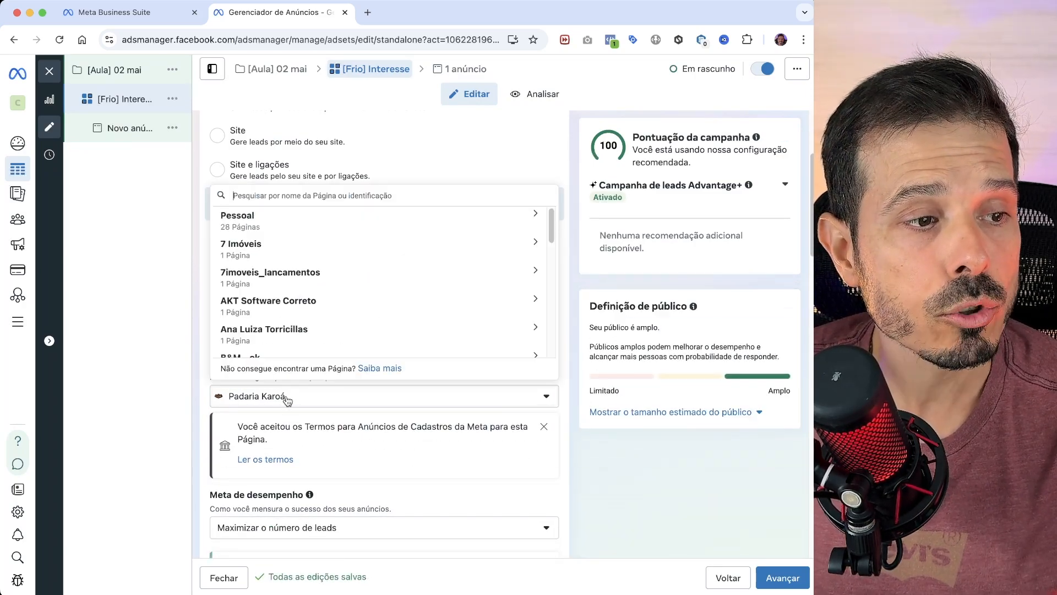
pyautogui.write('conte')
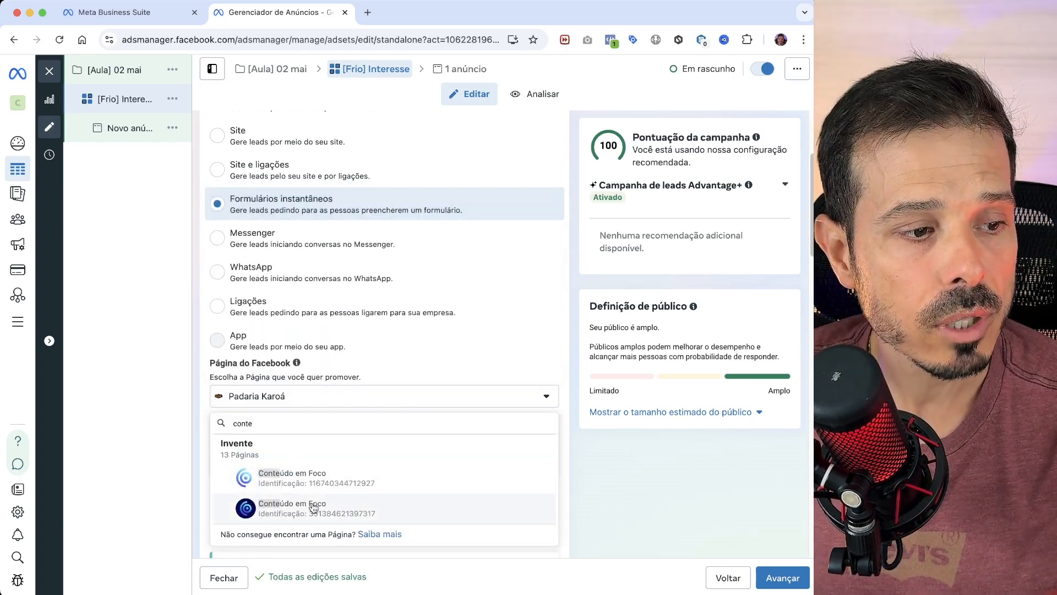
pyautogui.click(248, 505)
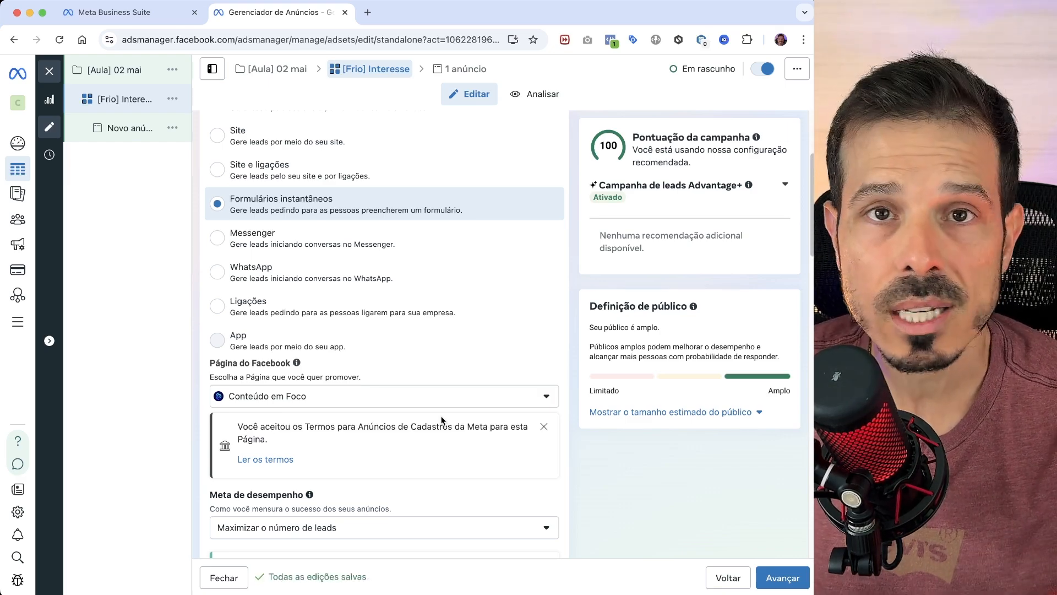
# - Set the ad set's start date to 5 de maio de 2025 in its schedule
pyautogui.scroll(-5, 467, 436)
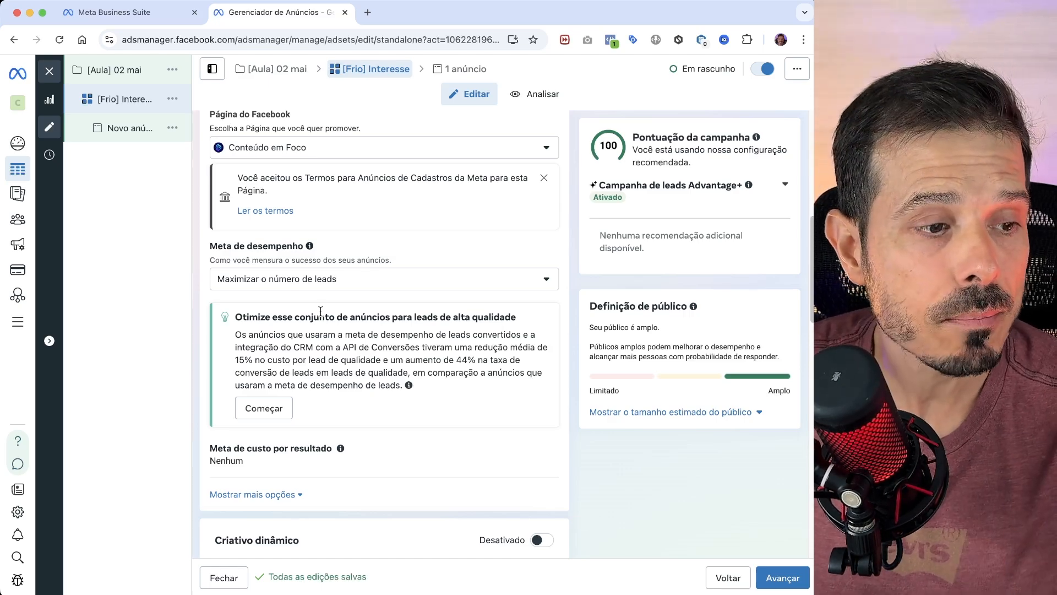
pyautogui.scroll(-8, 320, 311)
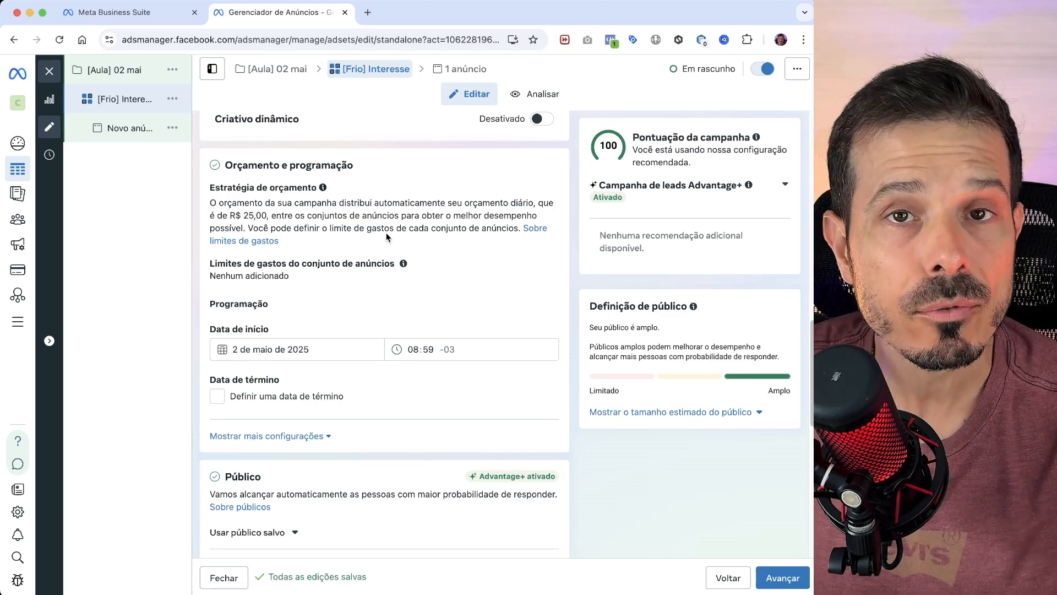
pyautogui.scroll(-1, 404, 267)
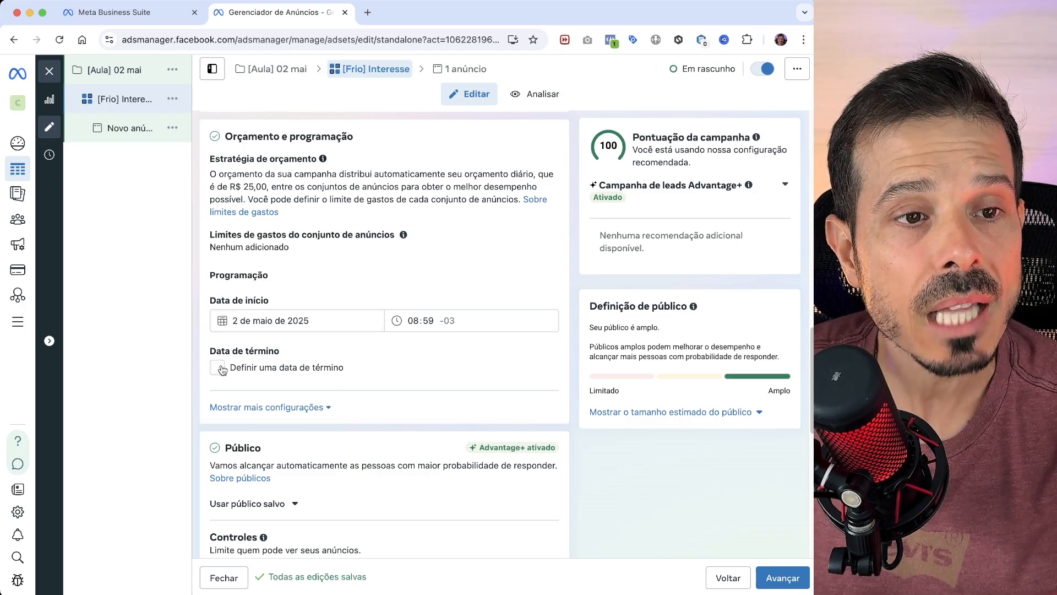
pyautogui.scroll(-1, 417, 337)
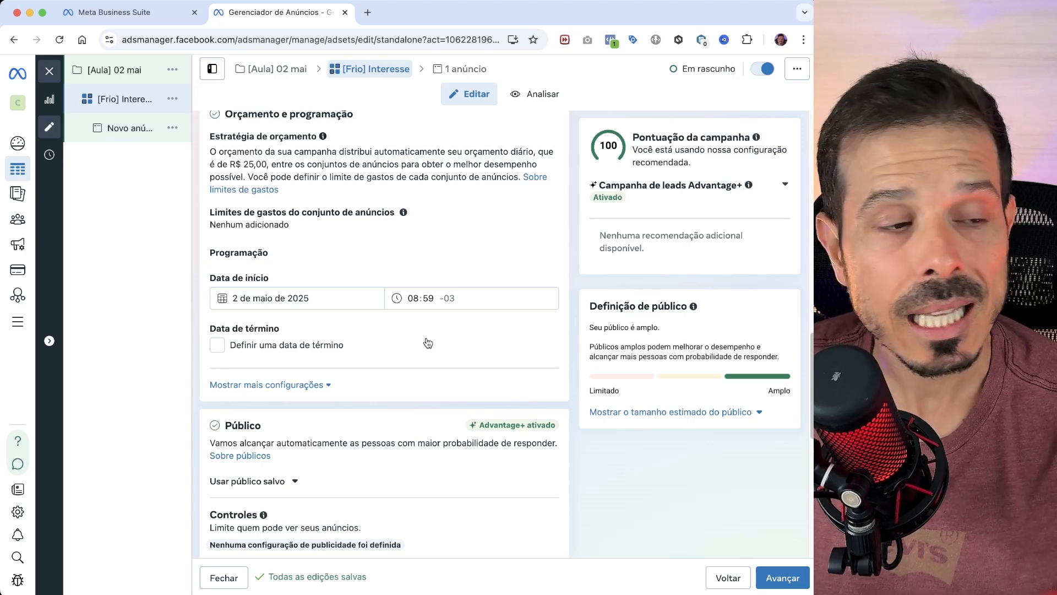
pyautogui.click(338, 296)
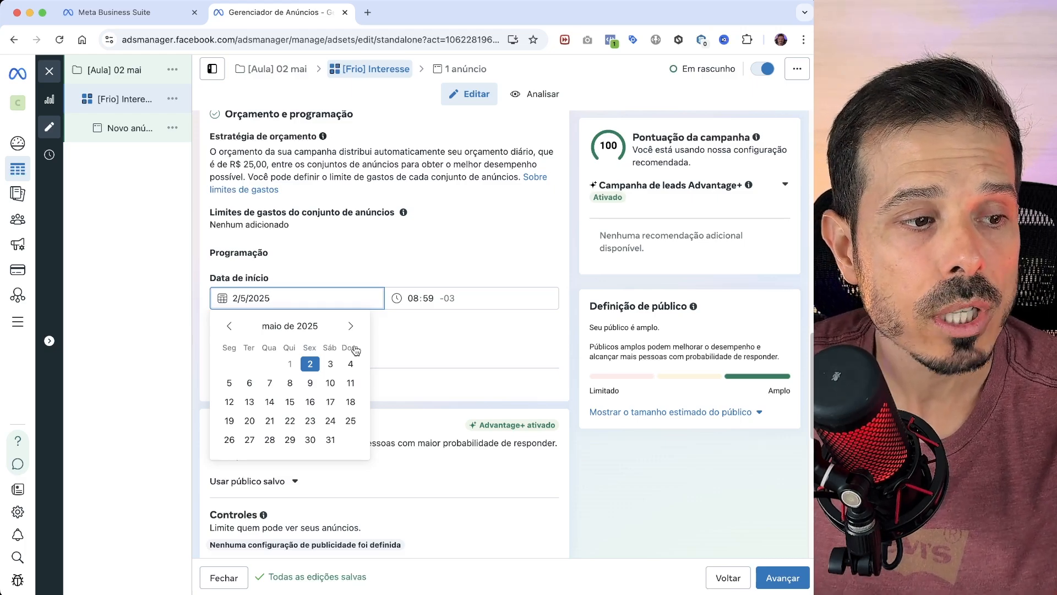
pyautogui.click(229, 383)
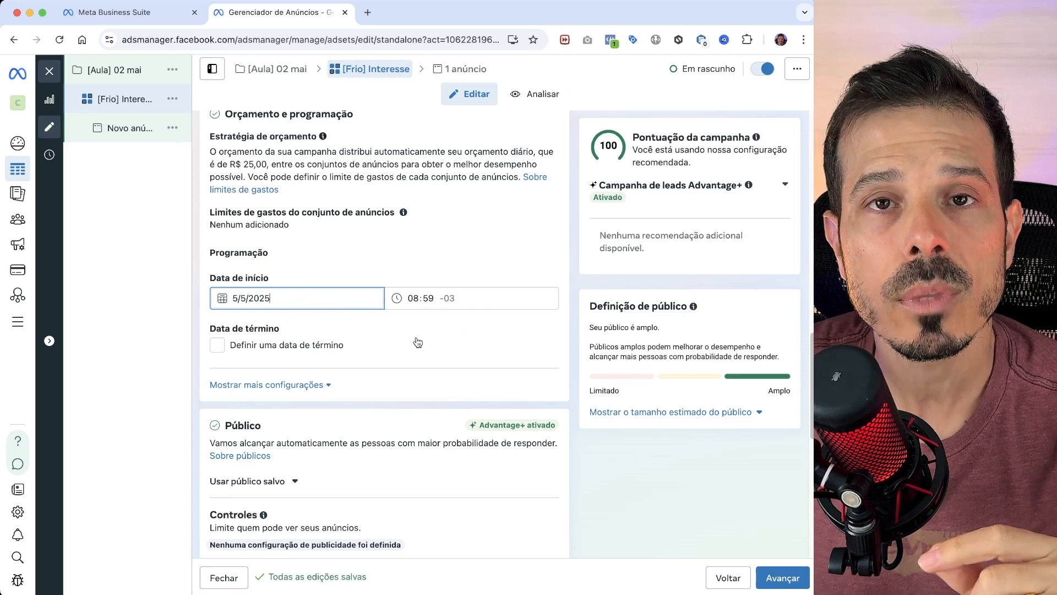
# - Enable an end date for the ad set and set it to 10 de maio de 2025
pyautogui.scroll(-2, 416, 339)
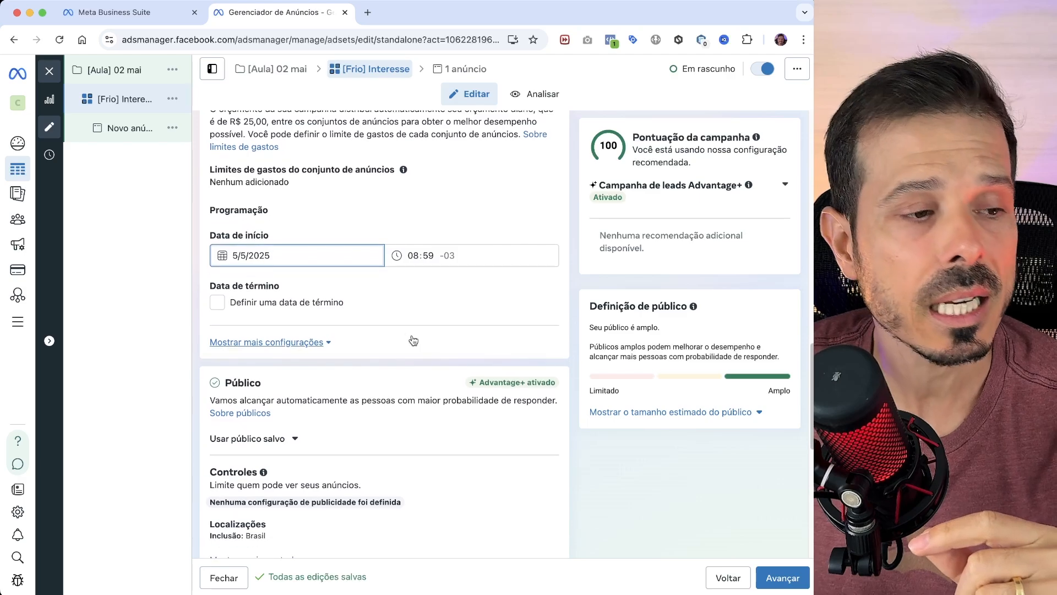
pyautogui.click(218, 302)
pyautogui.click(300, 328)
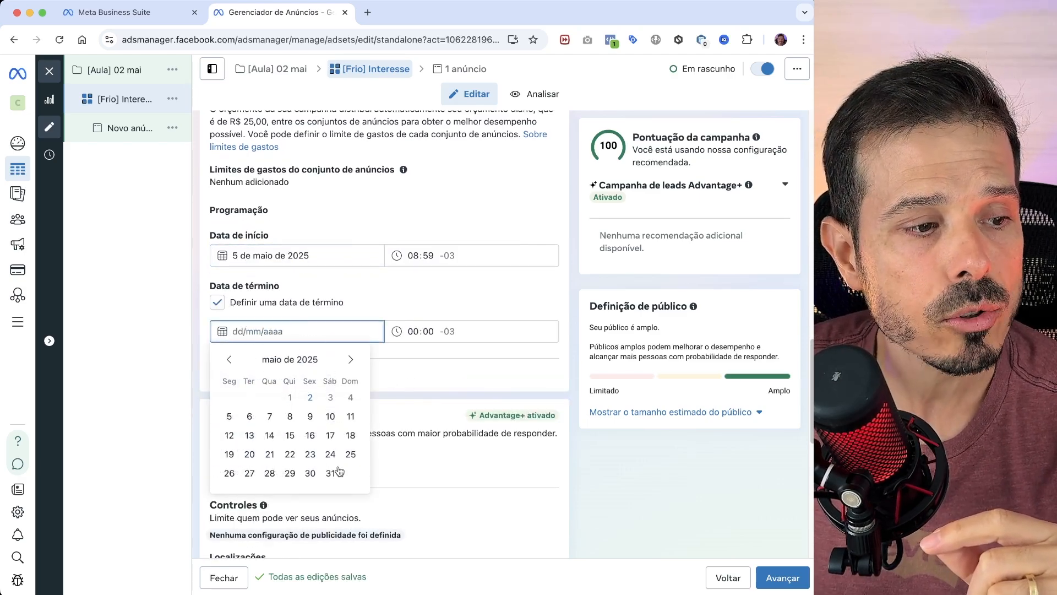
pyautogui.click(330, 416)
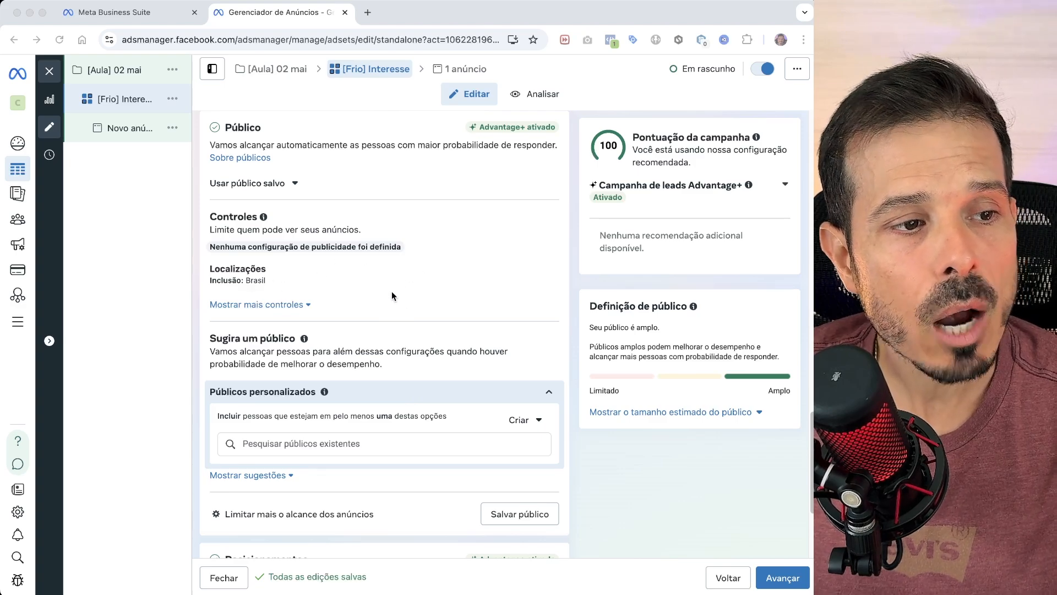
# - Change the audience location to Curitiba, Paraná, restricted to Apenas a cidade atual
pyautogui.click(250, 304)
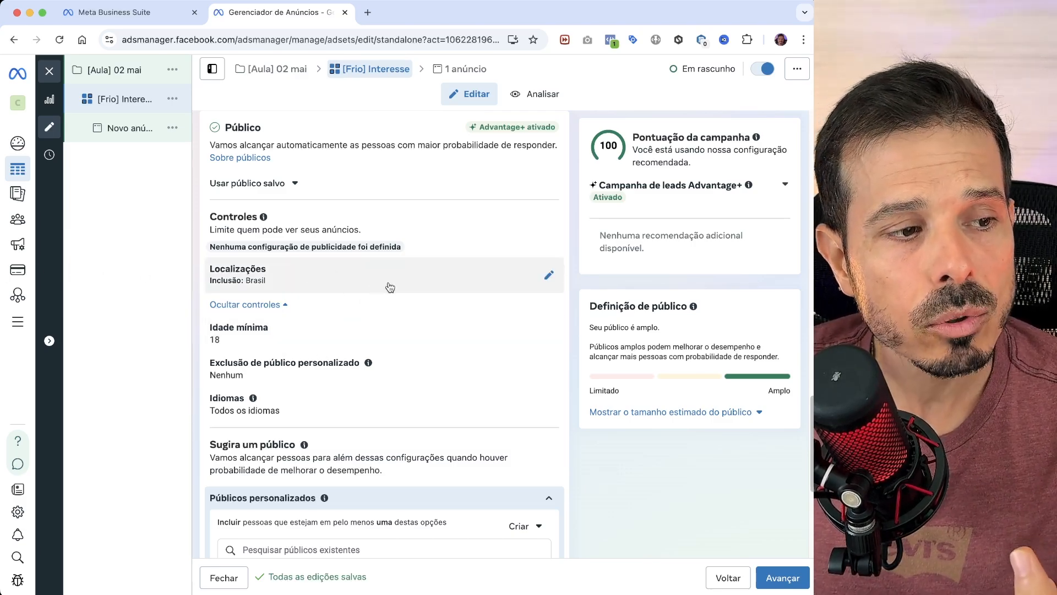
pyautogui.click(550, 278)
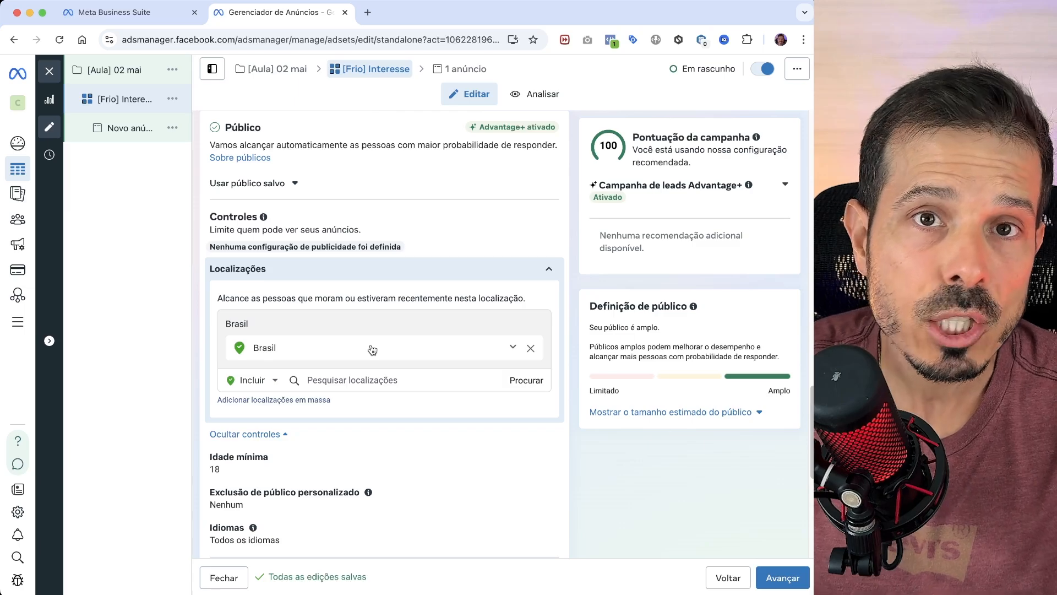
pyautogui.click(359, 382)
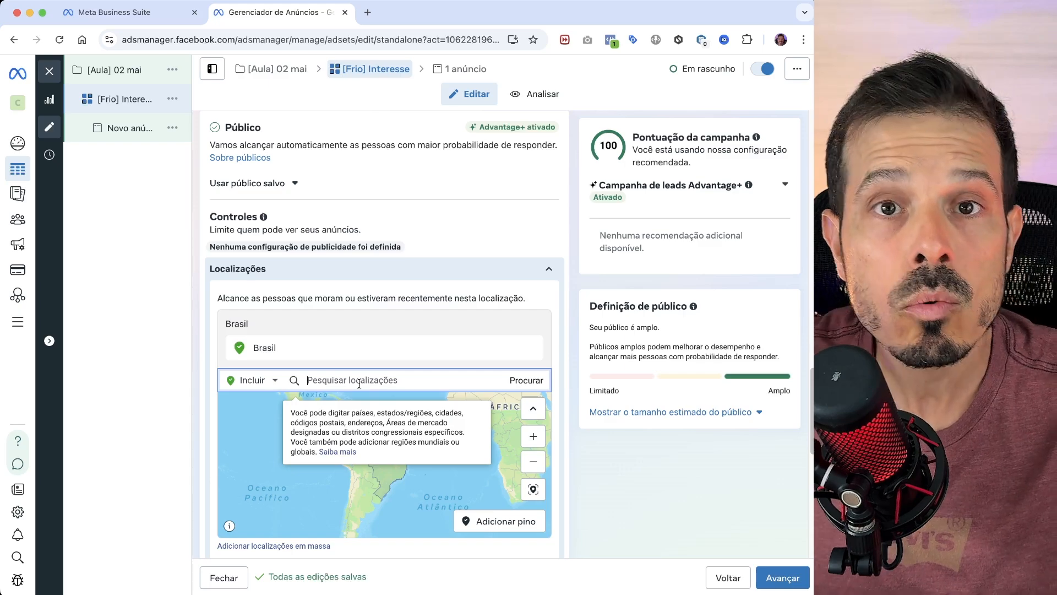
pyautogui.write('c')
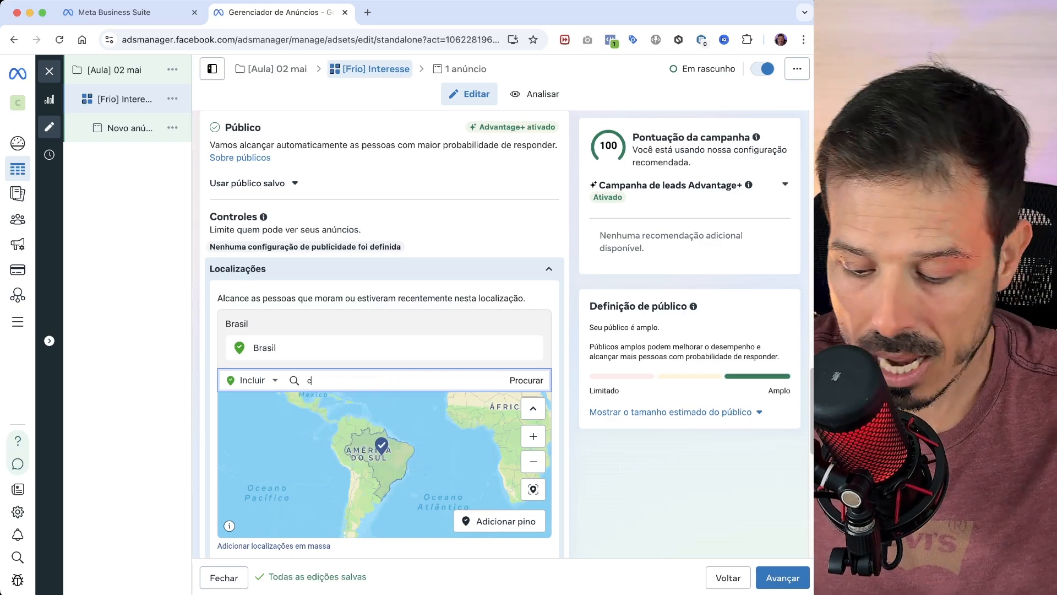
pyautogui.write('uritiba')
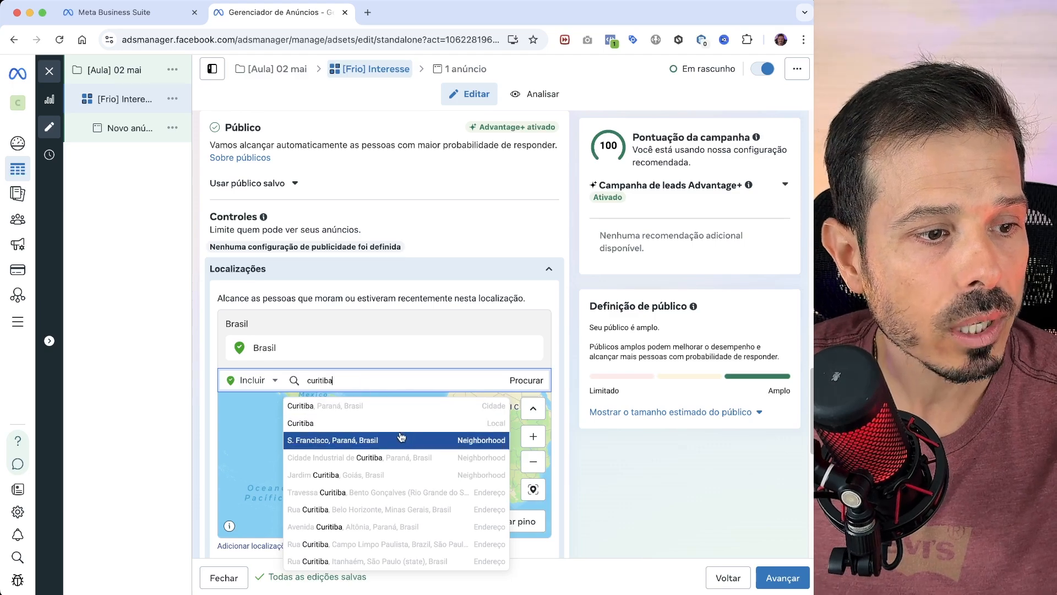
pyautogui.click(438, 405)
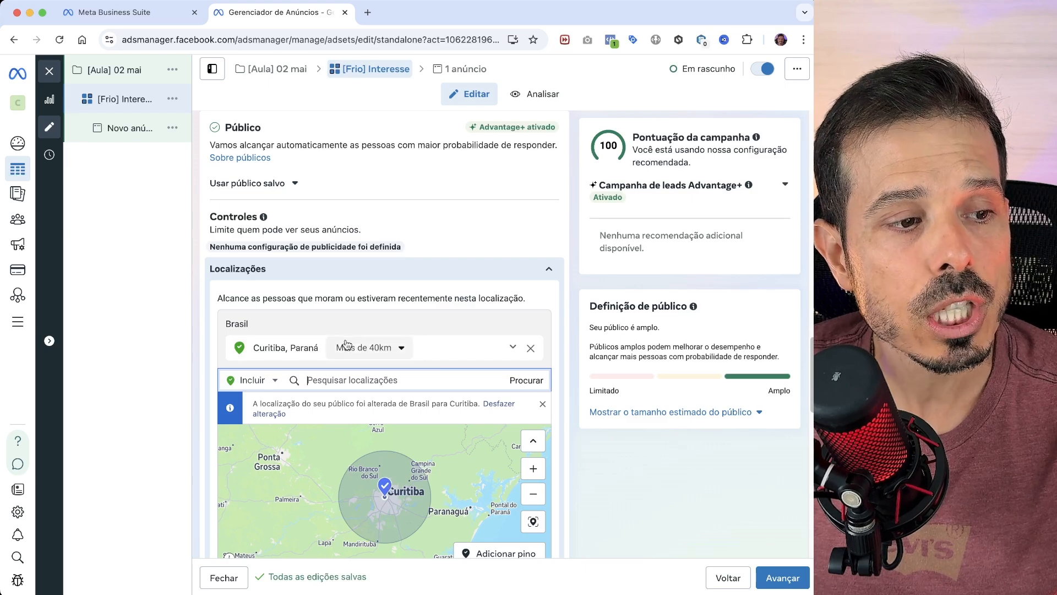
pyautogui.click(383, 350)
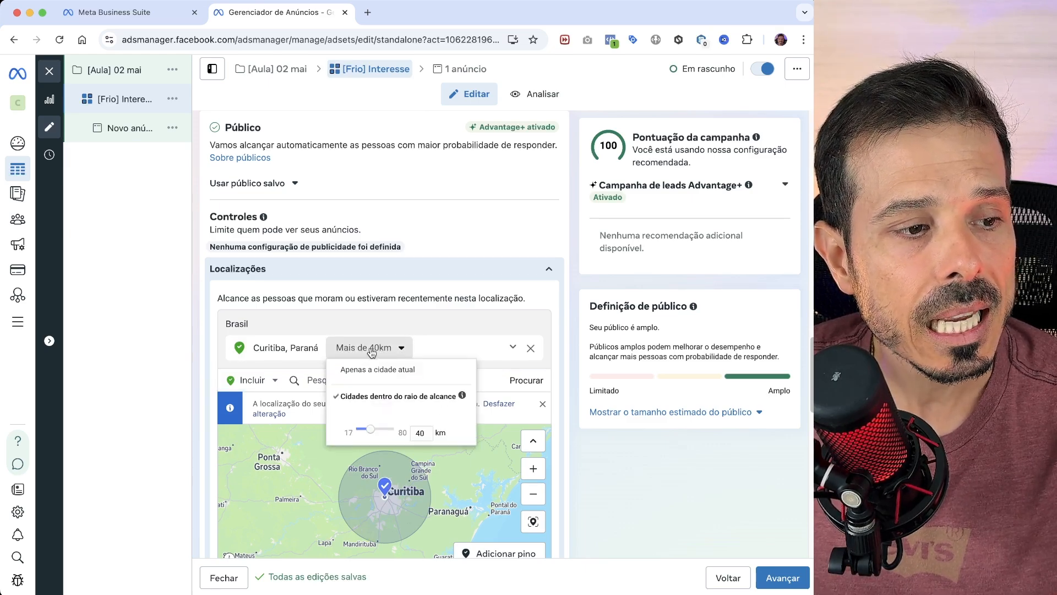
pyautogui.click(380, 372)
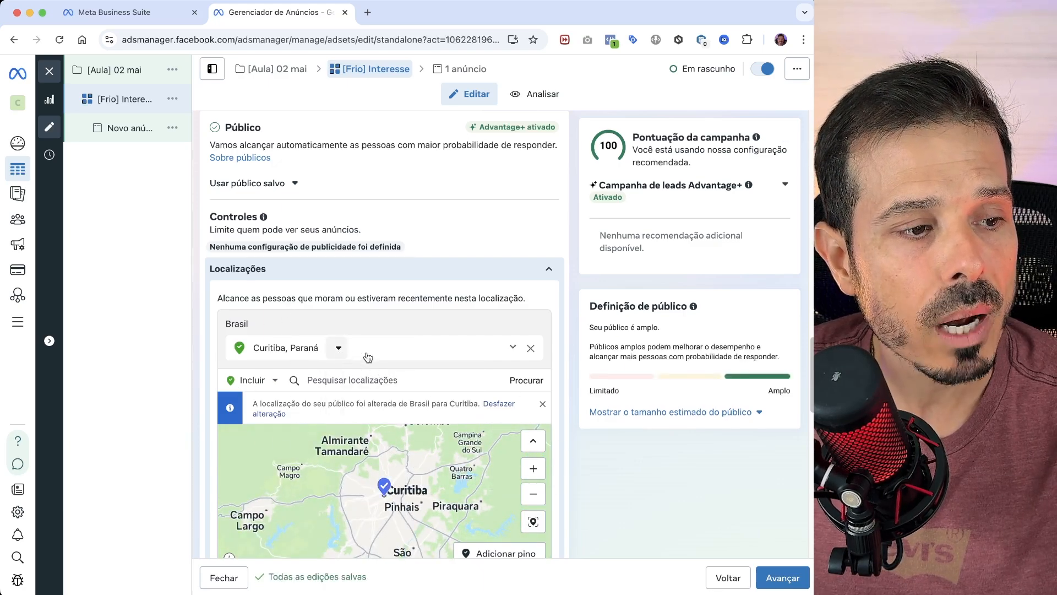
# - Replace Curitiba with the Batel neighborhood in Paraná as the audience location, and remove Batel again
pyautogui.click(530, 349)
pyautogui.click(355, 369)
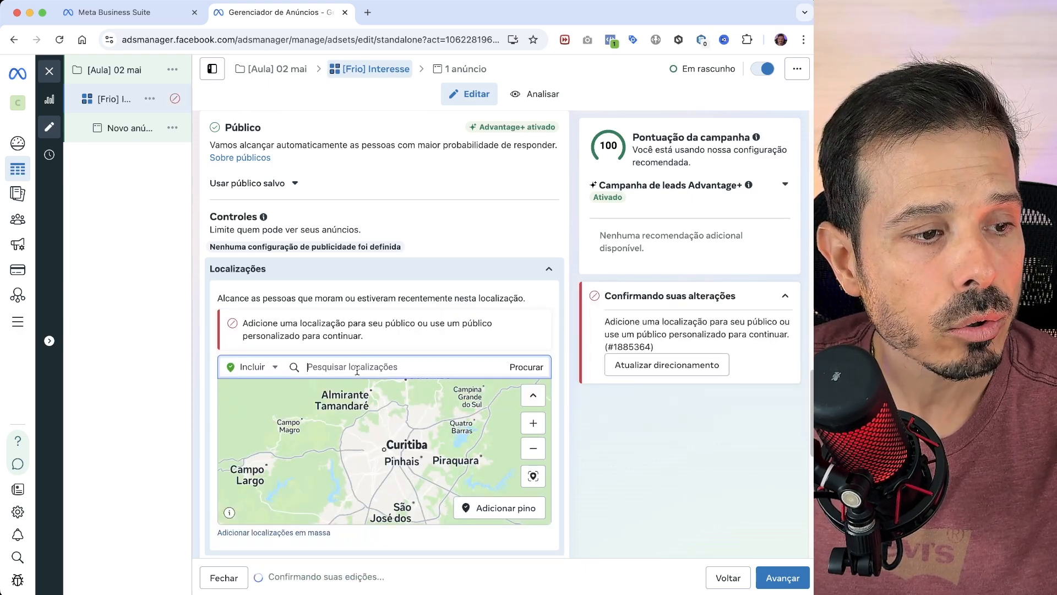
pyautogui.write('batel')
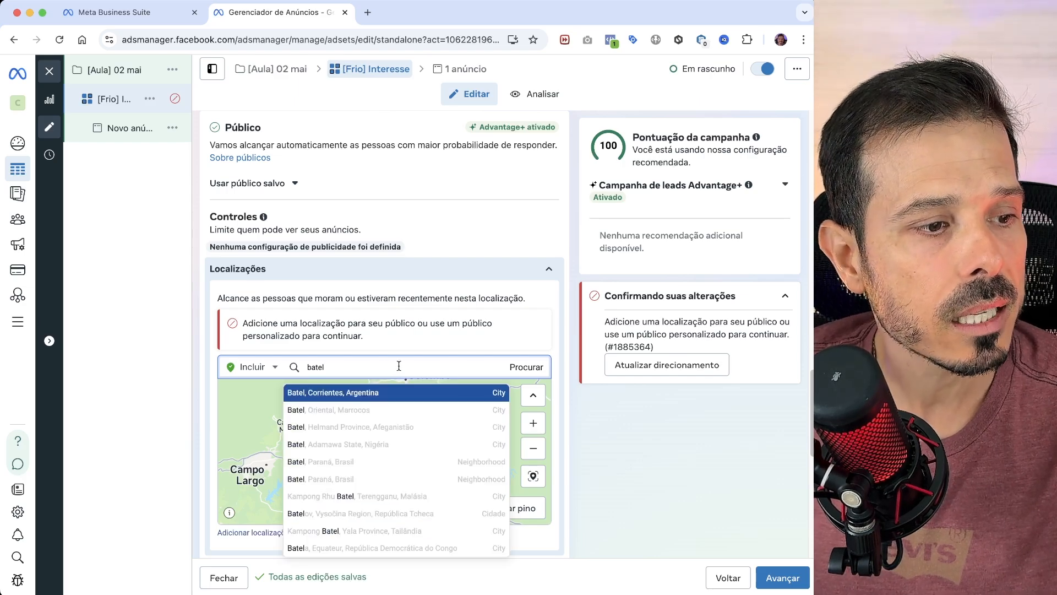
pyautogui.click(449, 469)
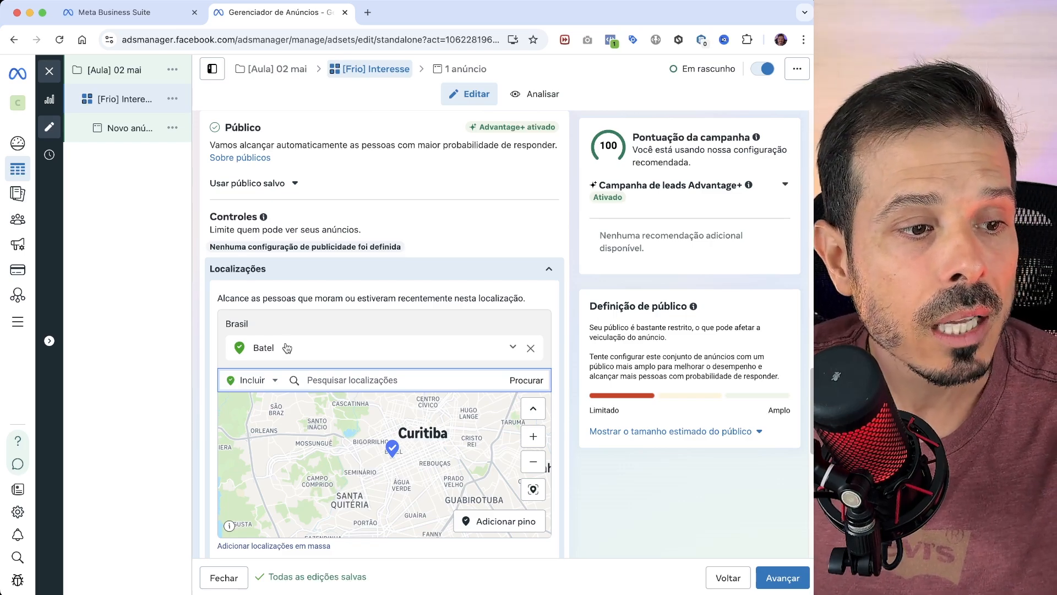
pyautogui.click(531, 348)
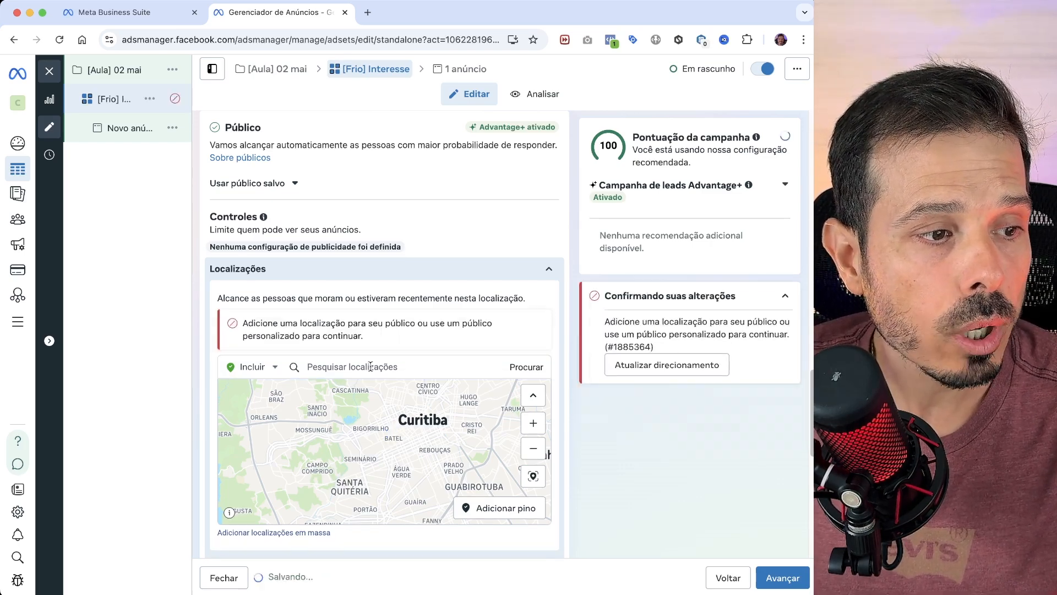
# - Add a specific street address in Curitiba as the audience location and set its radius to 2 km
pyautogui.click(351, 366)
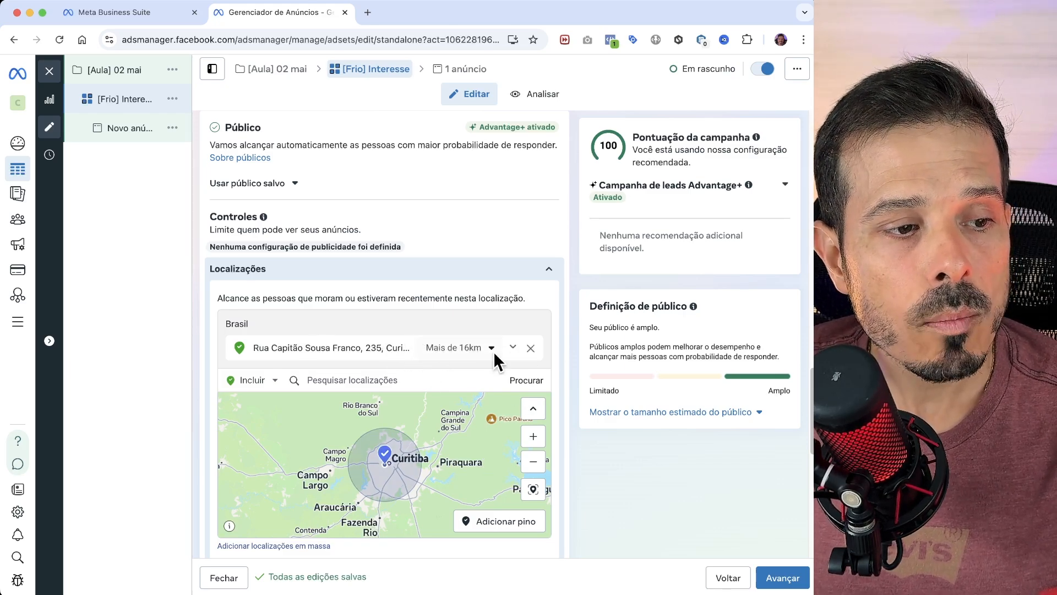
pyautogui.click(468, 348)
pyautogui.moveTo(438, 385); pyautogui.dragTo(432, 386)
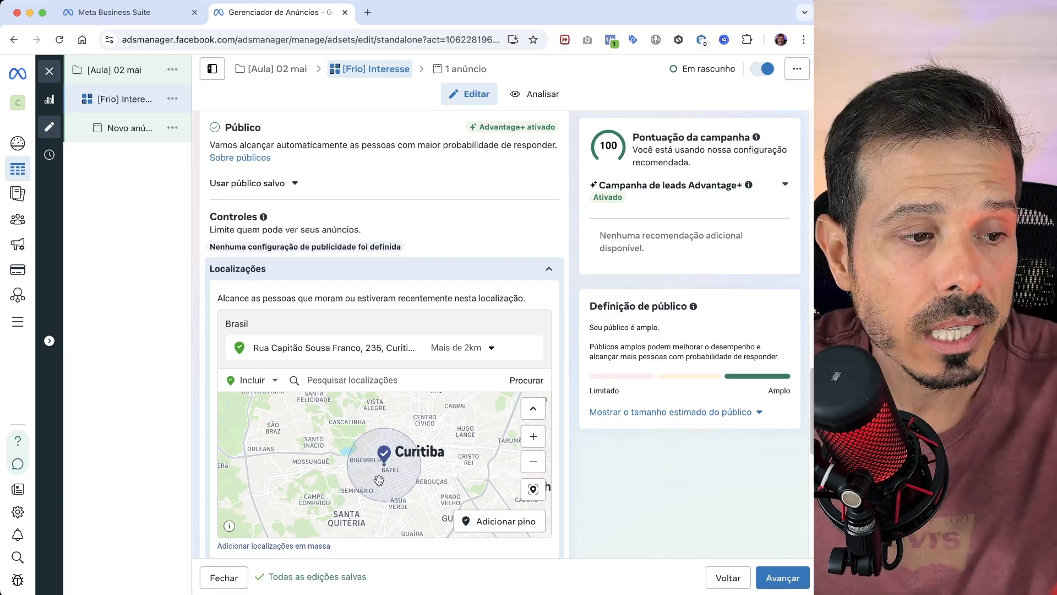
# - Set the minimum age in the audience controls to 25
pyautogui.scroll(-1, 503, 307)
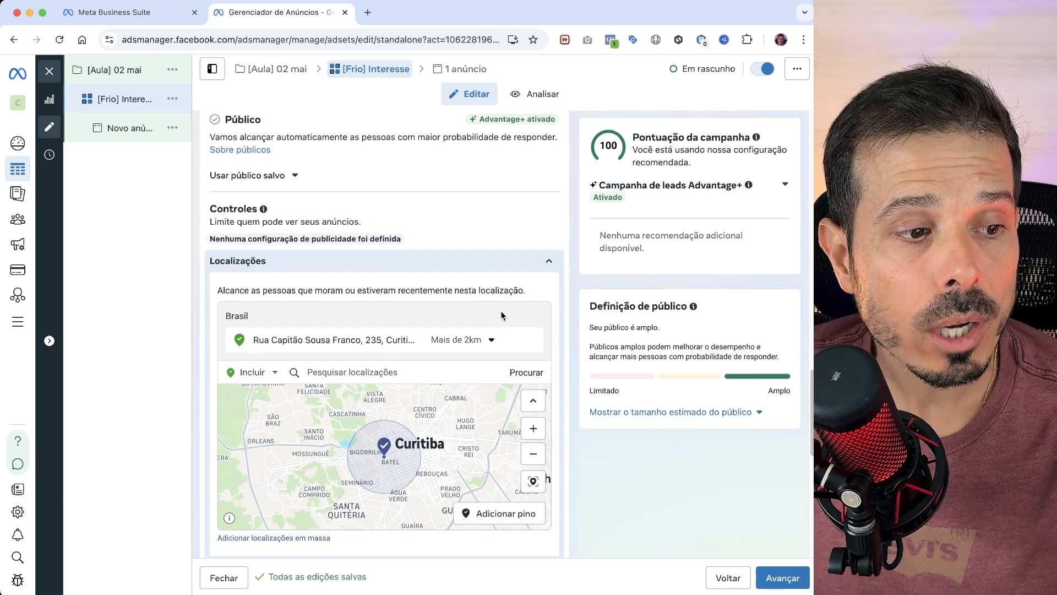
pyautogui.scroll(-2, 504, 309)
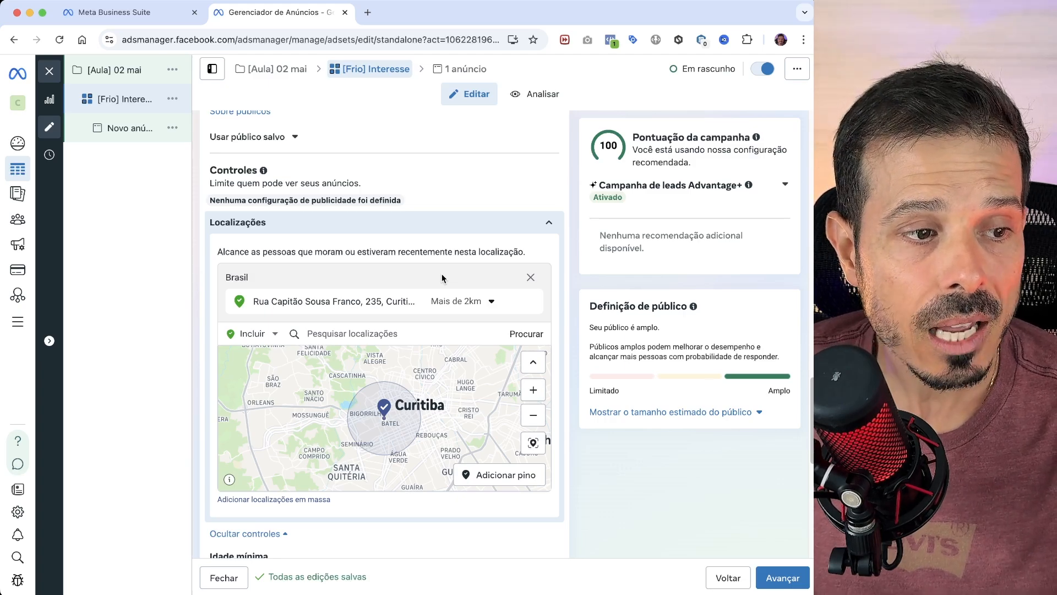
pyautogui.scroll(-1, 437, 292)
pyautogui.scroll(-2, 441, 397)
pyautogui.scroll(-3, 494, 499)
pyautogui.scroll(-5, 494, 499)
pyautogui.scroll(2, 464, 477)
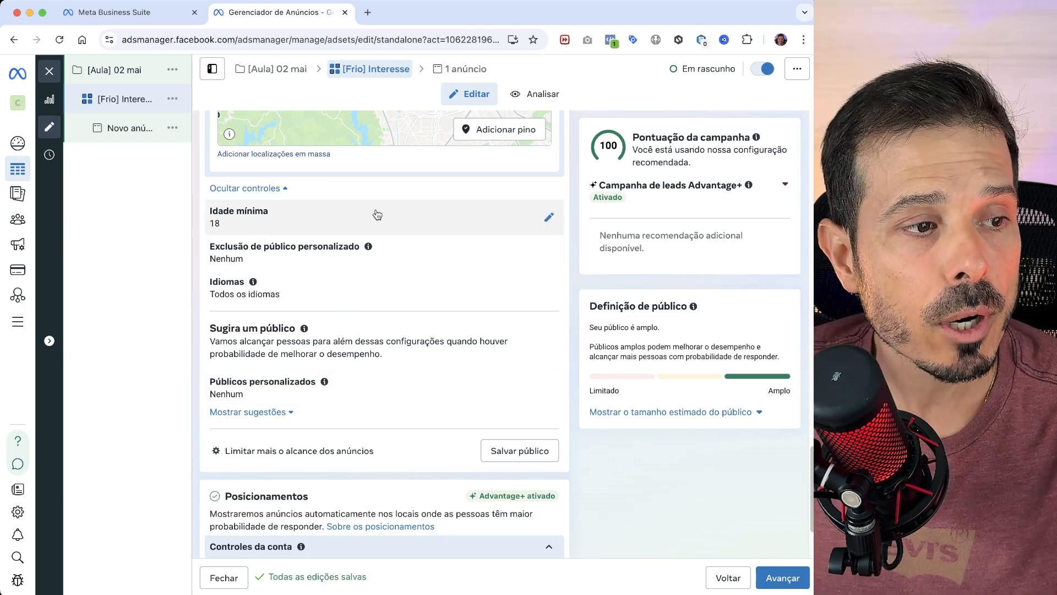
pyautogui.click(549, 219)
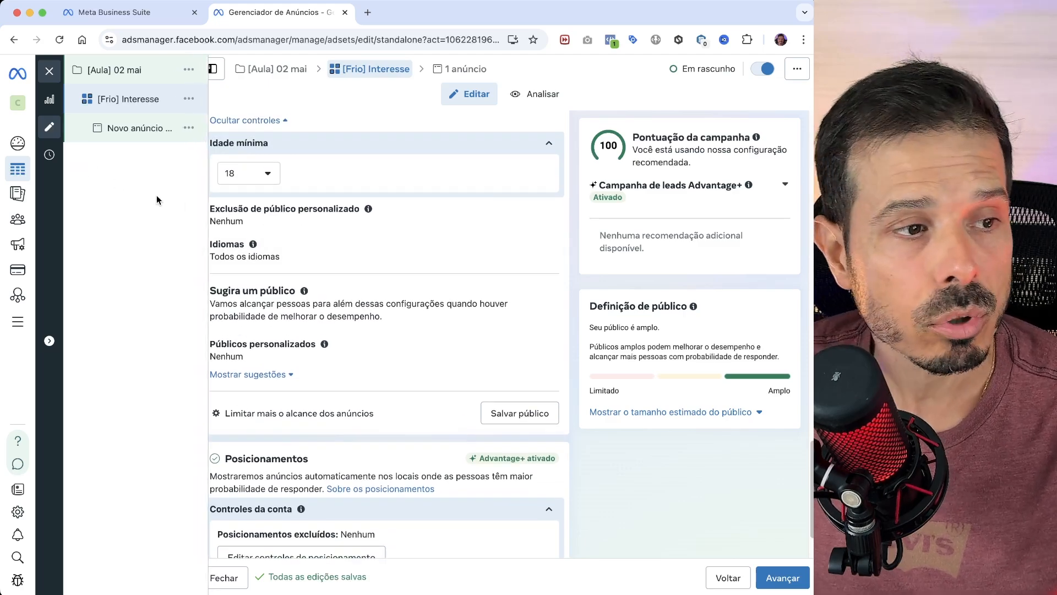
pyautogui.click(238, 174)
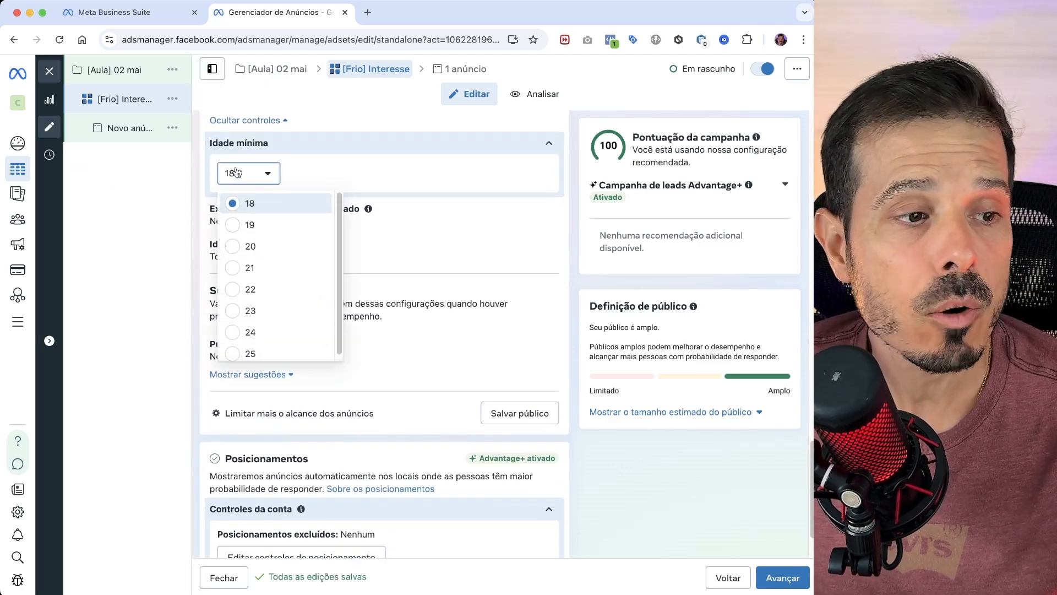
pyautogui.scroll(-1, 325, 273)
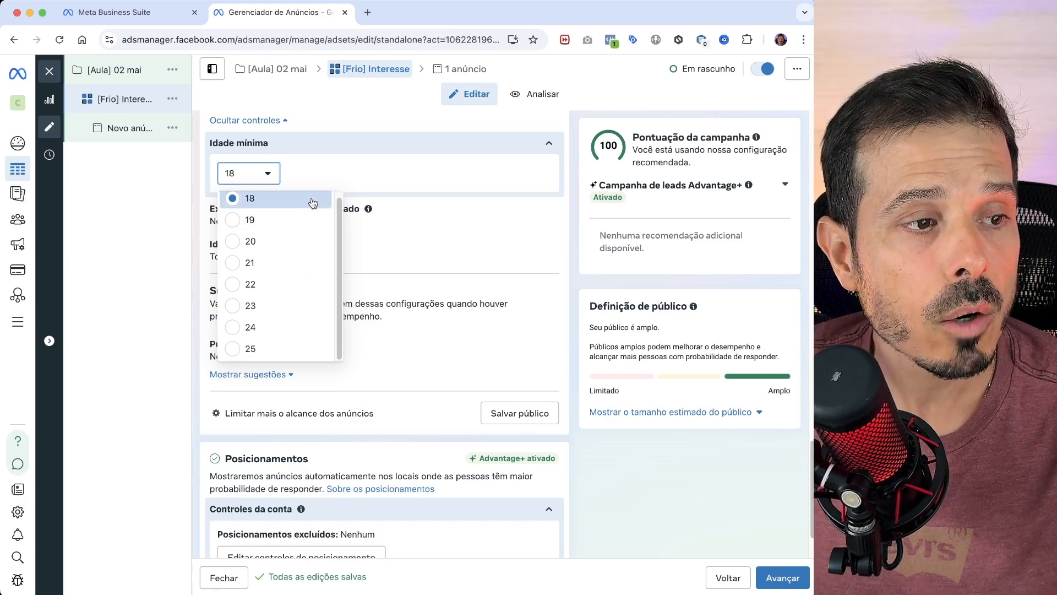
pyautogui.click(278, 351)
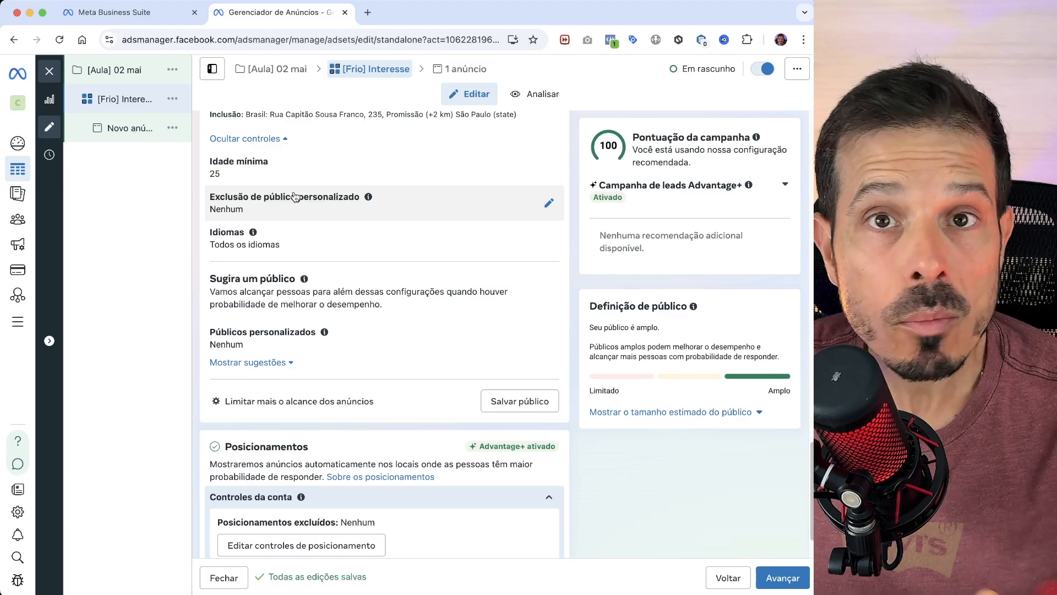
# - Expand the suggested audience options to show age, gender and detailed targeting
pyautogui.scroll(-1, 328, 285)
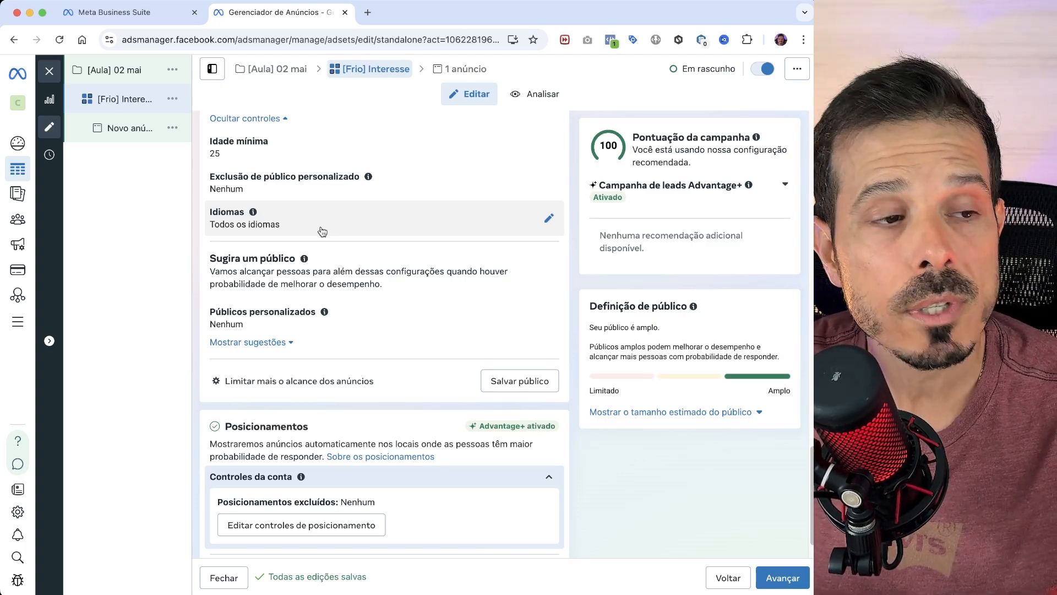
pyautogui.scroll(8, 323, 231)
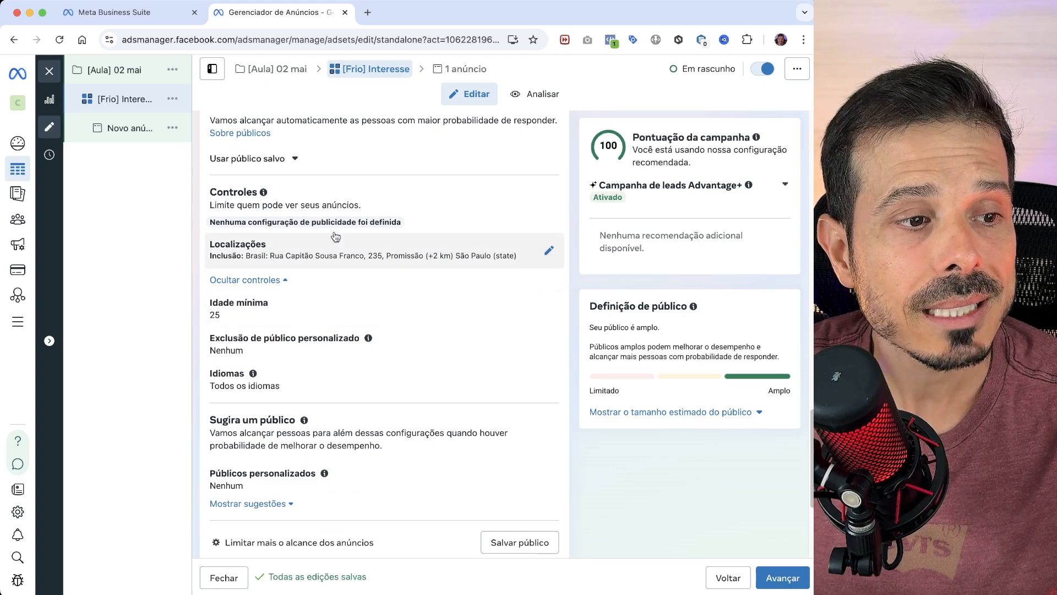
pyautogui.scroll(-2, 375, 276)
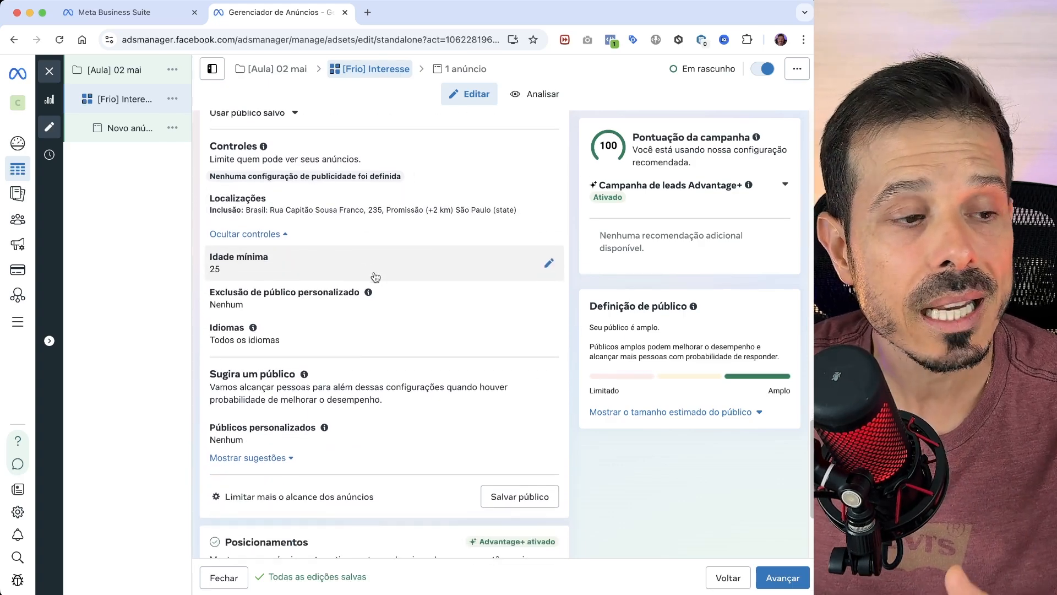
pyautogui.scroll(-1, 379, 291)
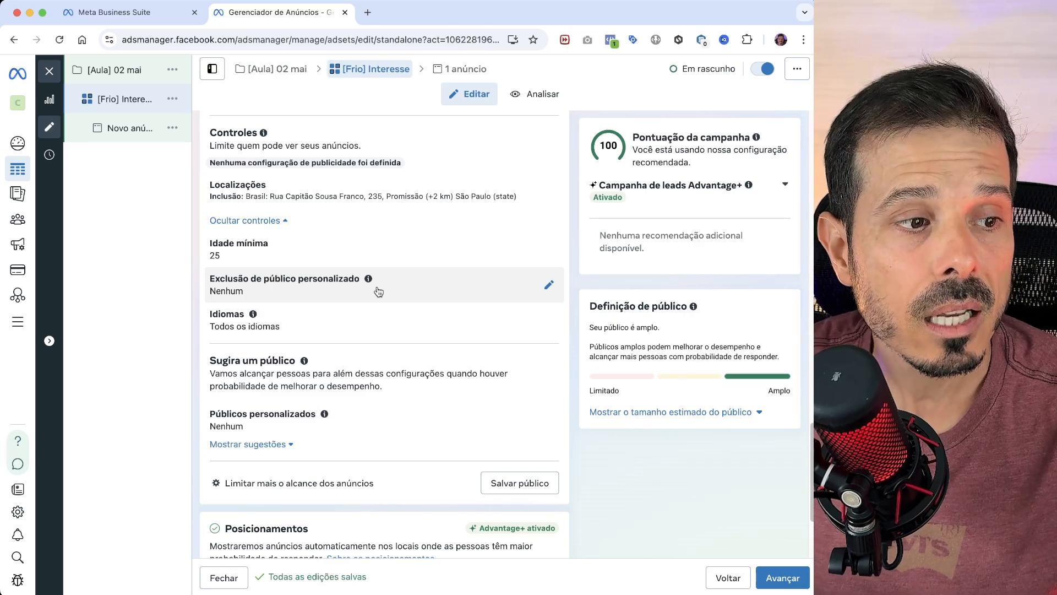
pyautogui.scroll(-1, 378, 291)
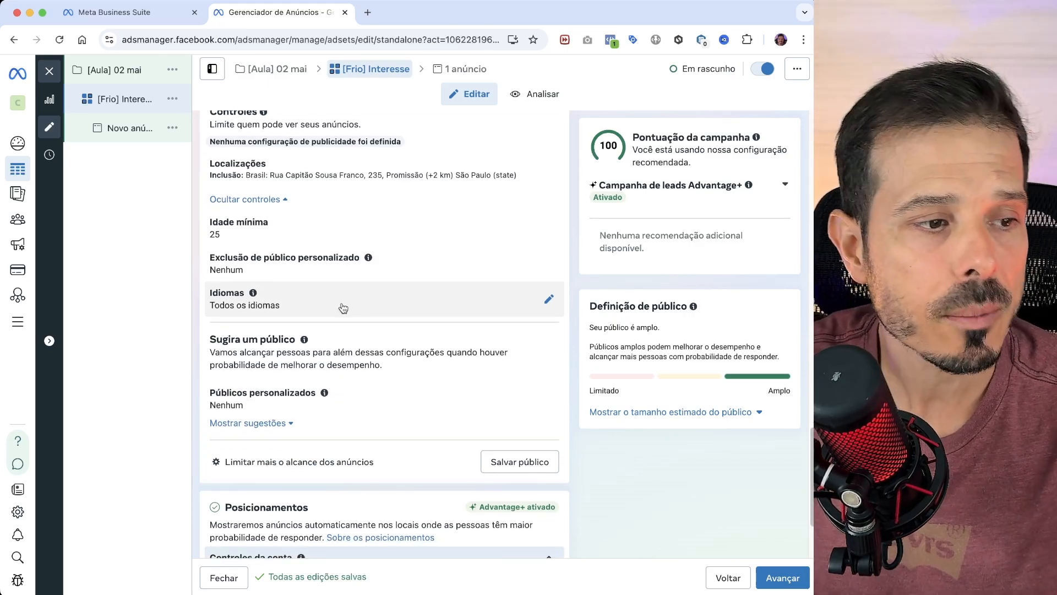
pyautogui.scroll(-4, 343, 308)
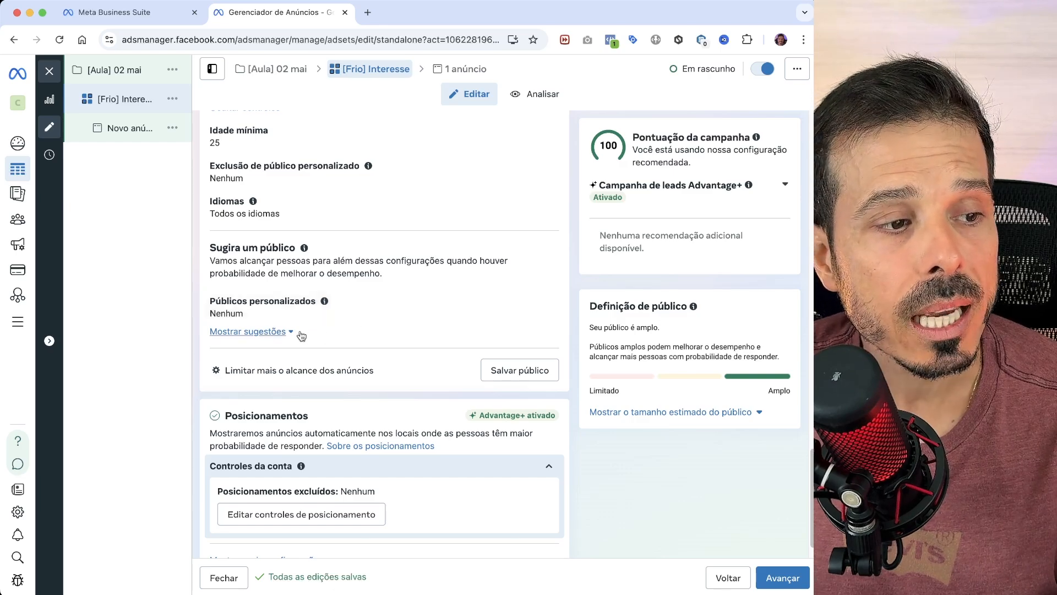
pyautogui.click(278, 331)
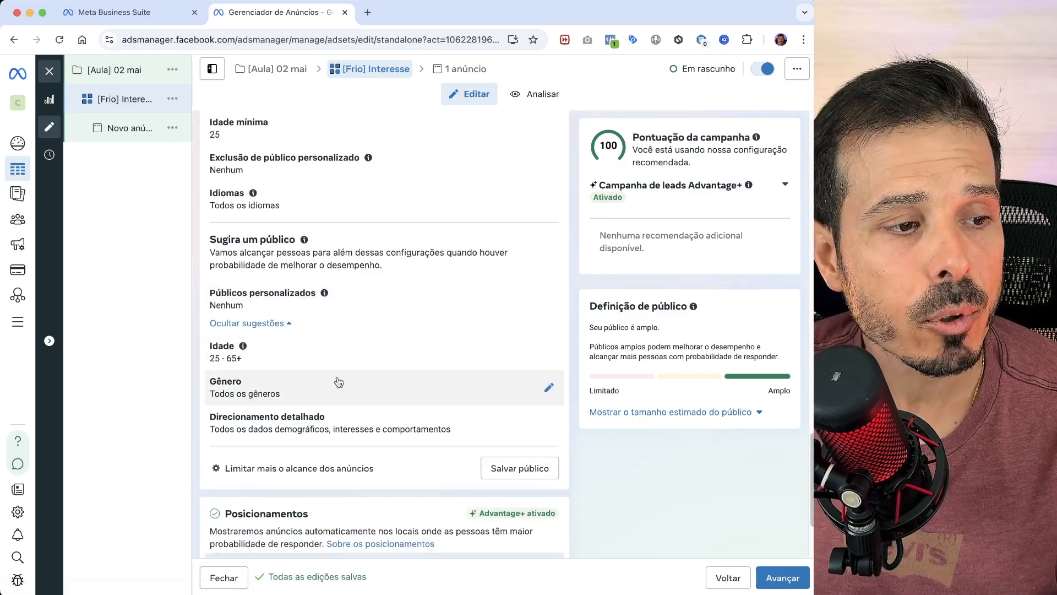
pyautogui.scroll(-1, 337, 382)
pyautogui.click(269, 304)
pyautogui.click(271, 306)
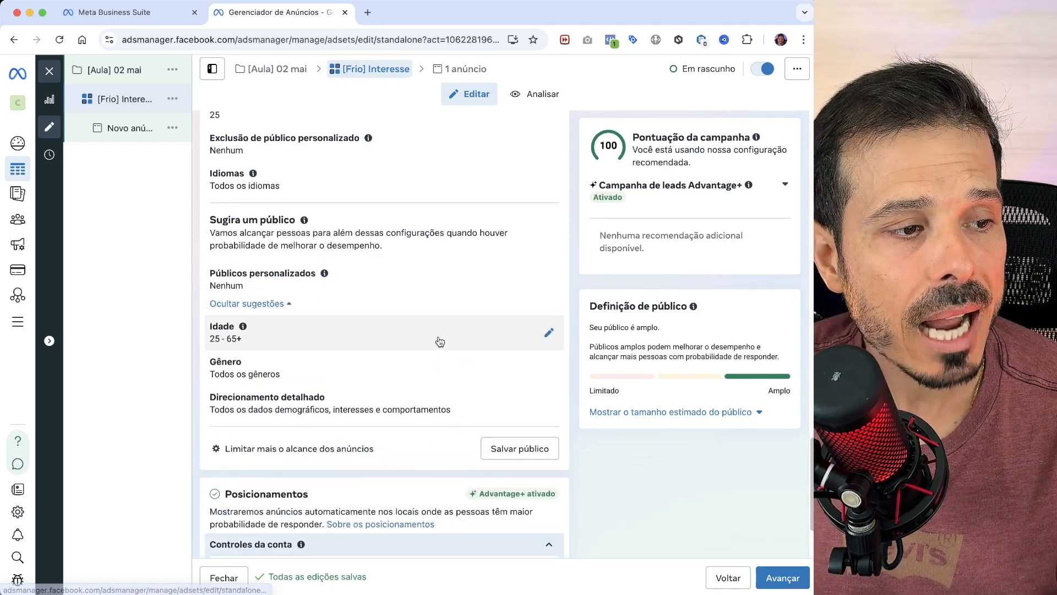
pyautogui.scroll(-1, 283, 283)
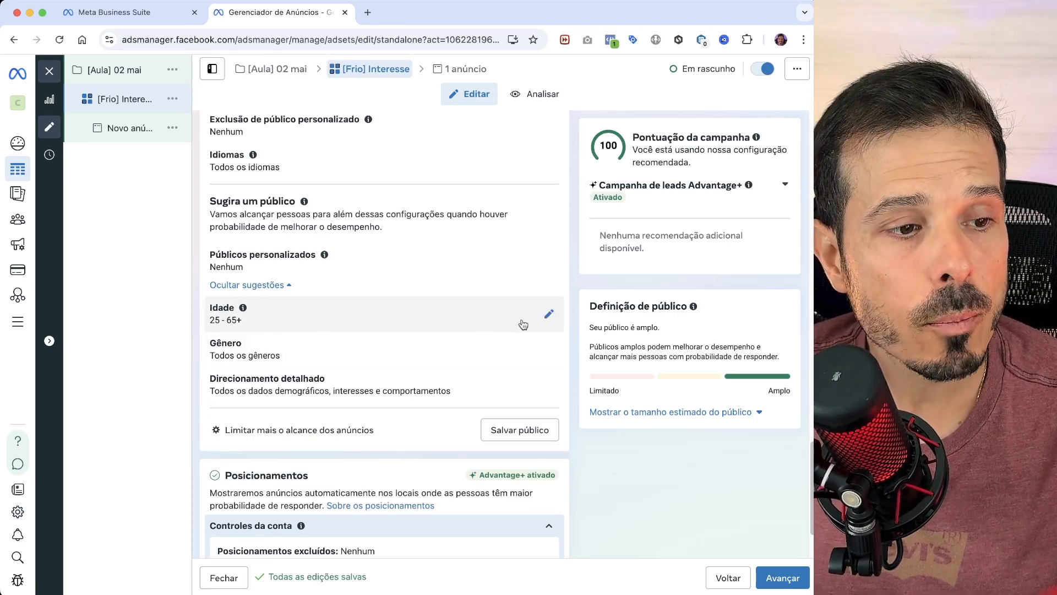
# - Set the suggested audience's age range to 30–50 and check the gender options
pyautogui.click(549, 309)
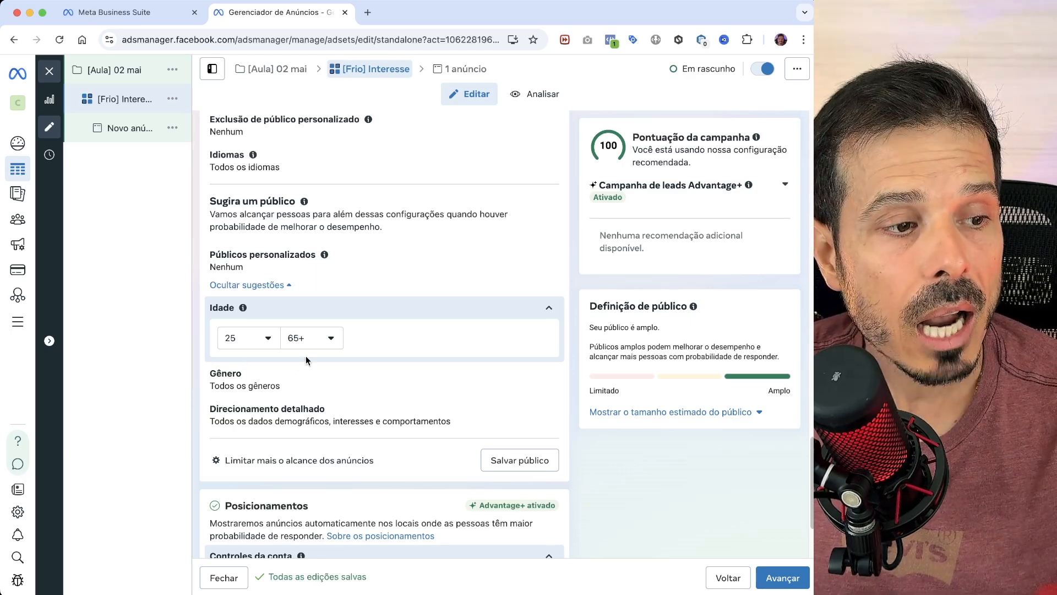
pyautogui.click(308, 338)
pyautogui.scroll(2, 349, 471)
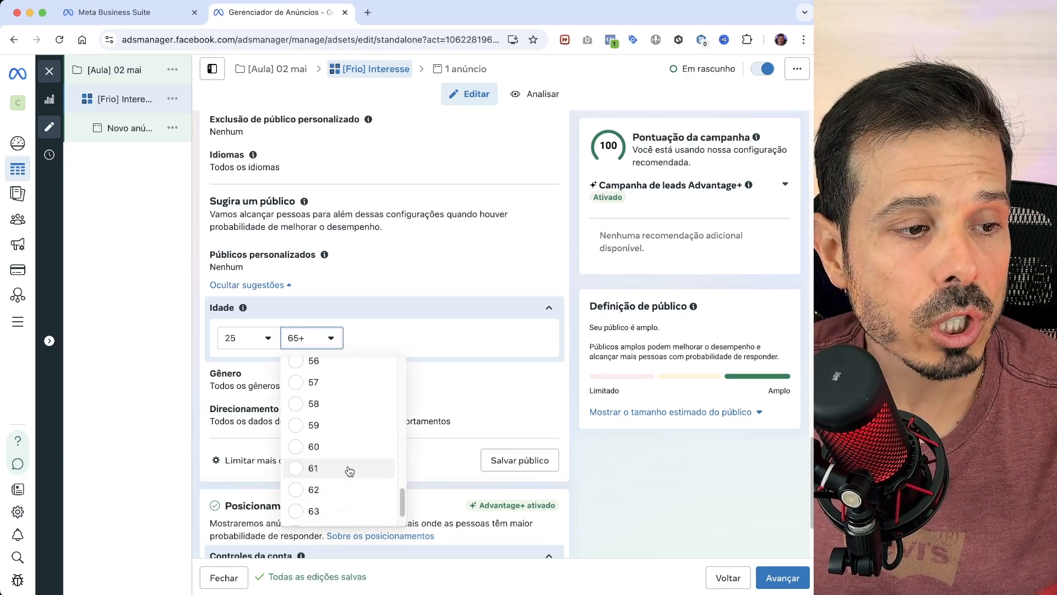
pyautogui.scroll(3, 350, 468)
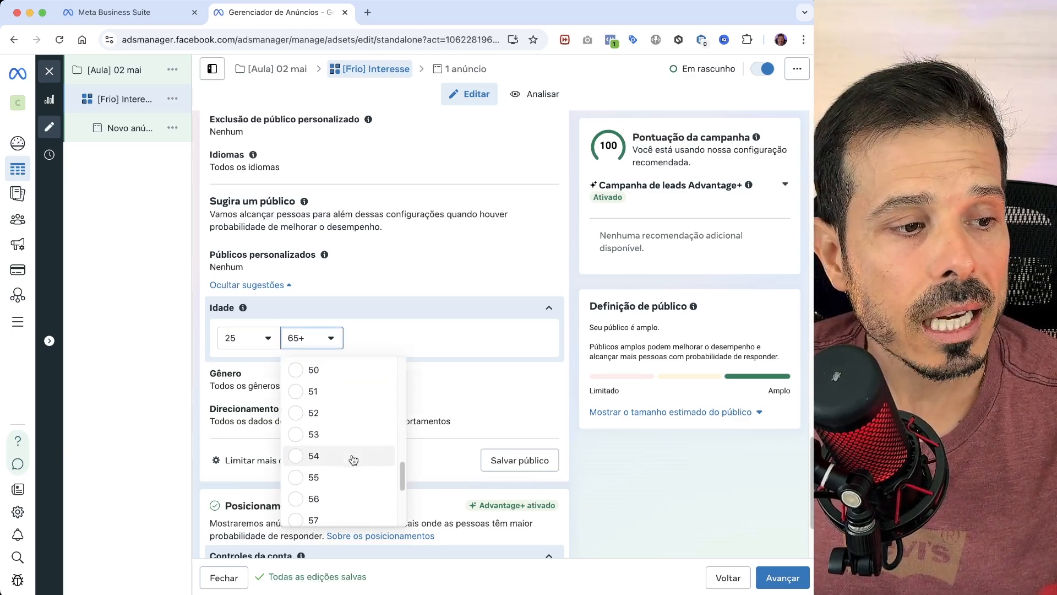
pyautogui.scroll(2, 350, 460)
pyautogui.click(332, 433)
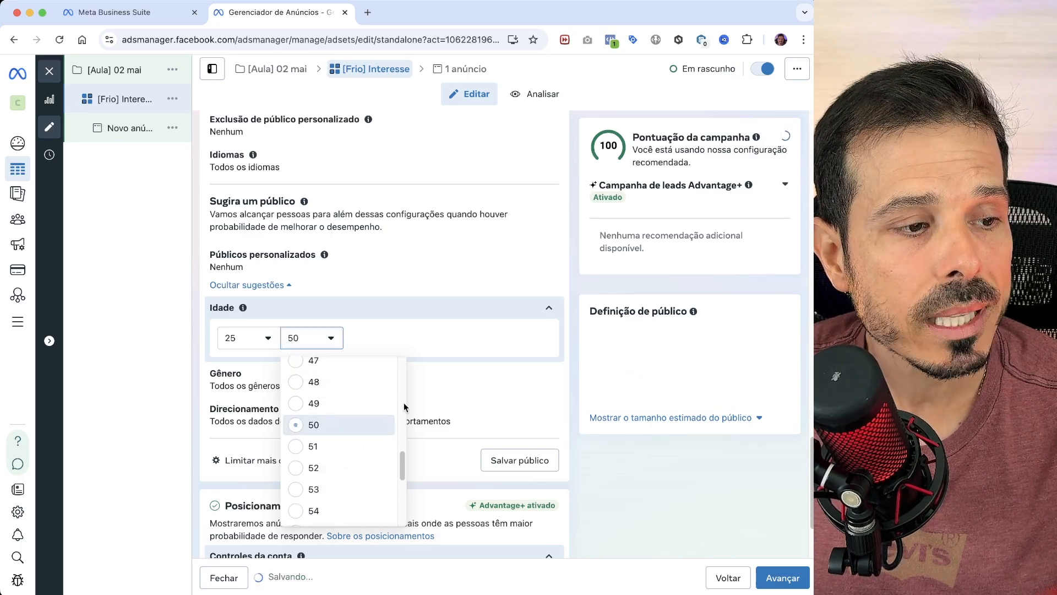
pyautogui.click(252, 342)
pyautogui.scroll(-2, 270, 446)
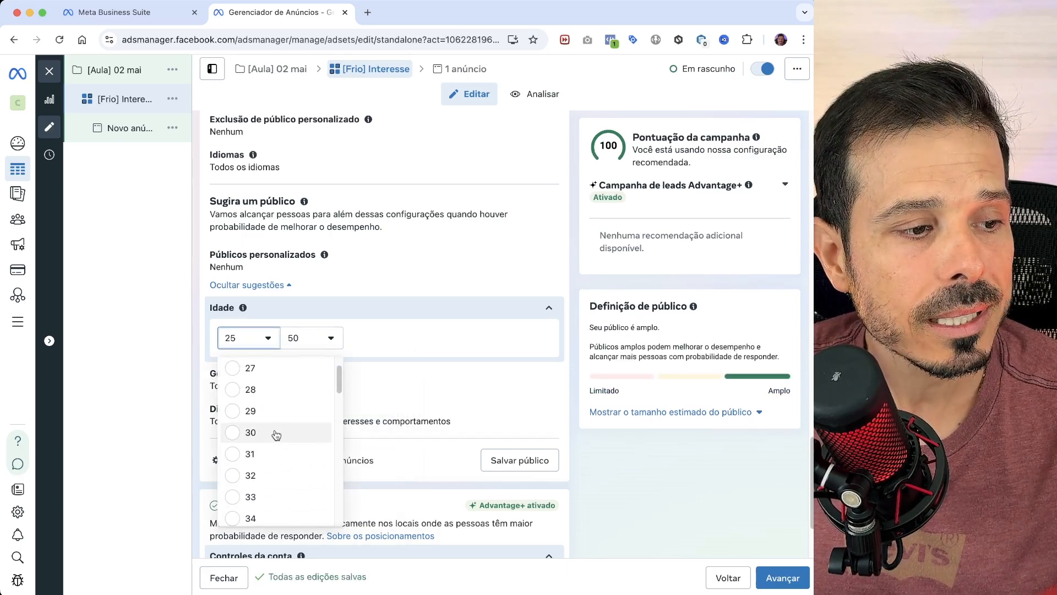
pyautogui.click(277, 434)
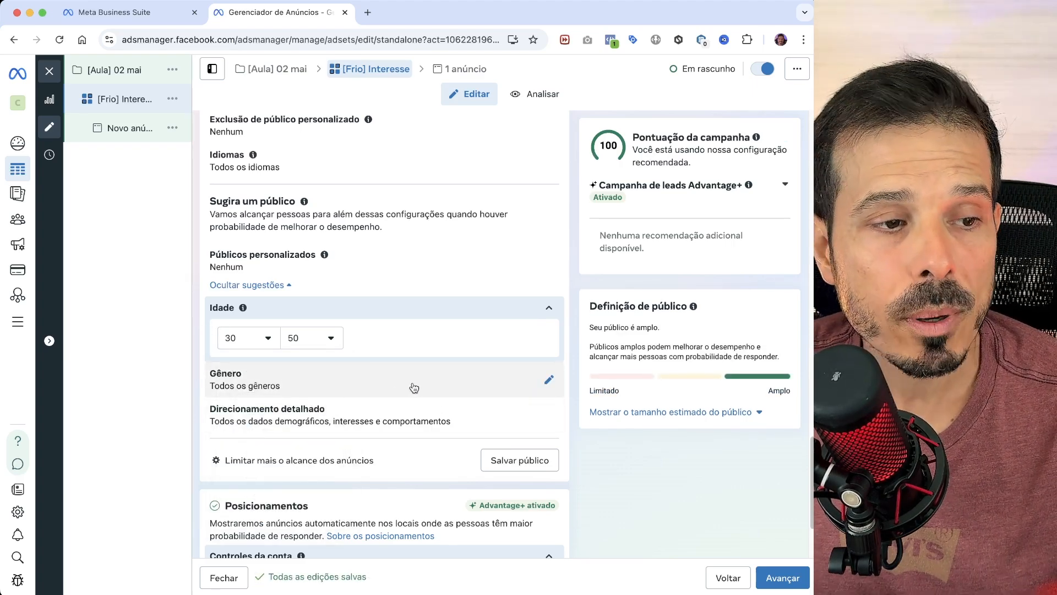
pyautogui.click(414, 388)
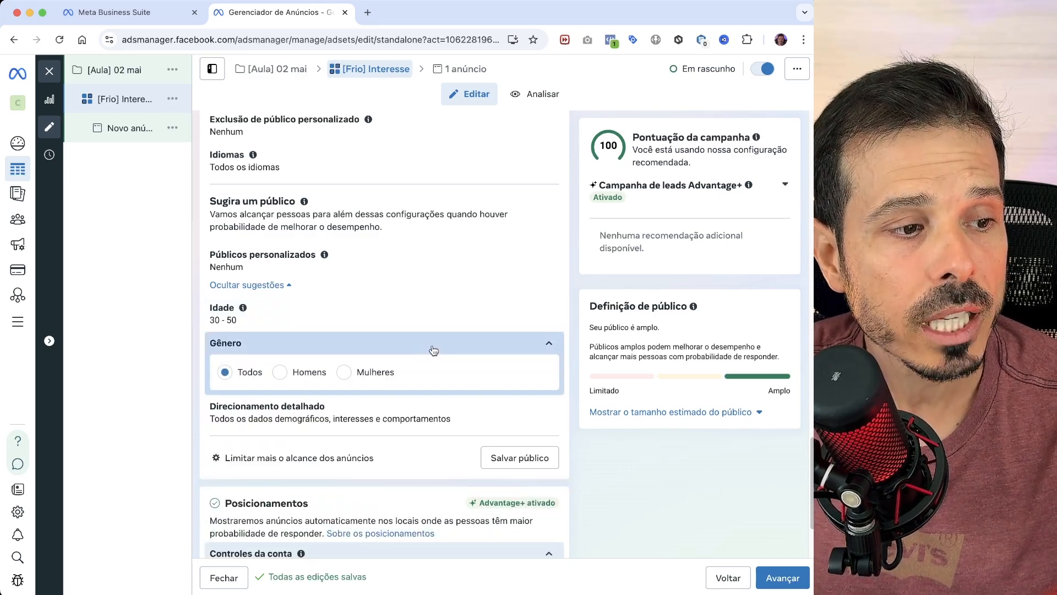
pyautogui.click(549, 346)
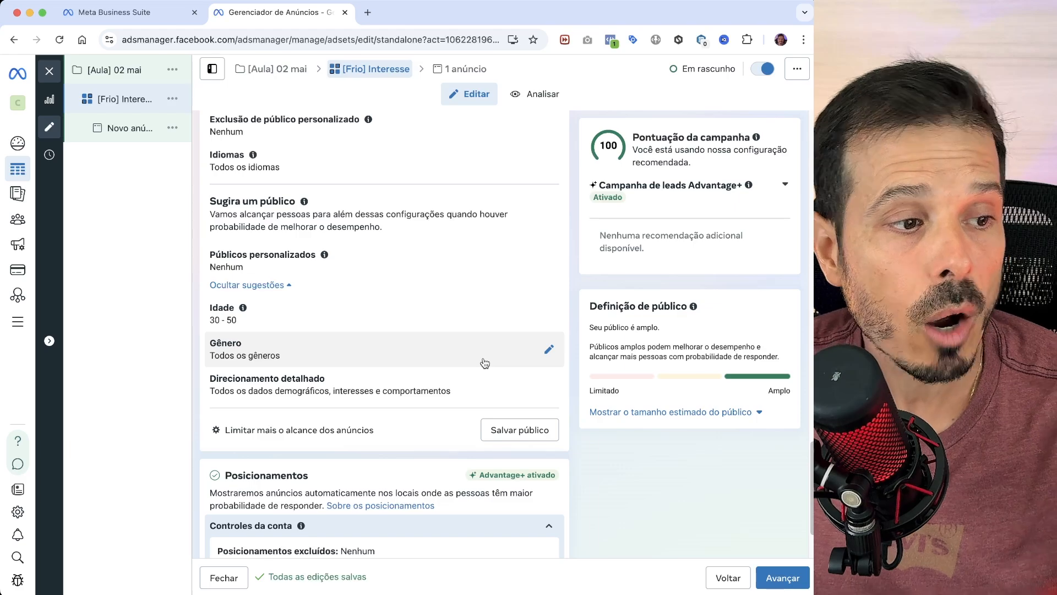
# - Search the detailed targeting for "marketing digital" and add the interest Marketing digital (marketing)
pyautogui.scroll(-1, 485, 362)
pyautogui.click(550, 382)
pyautogui.scroll(-1, 473, 408)
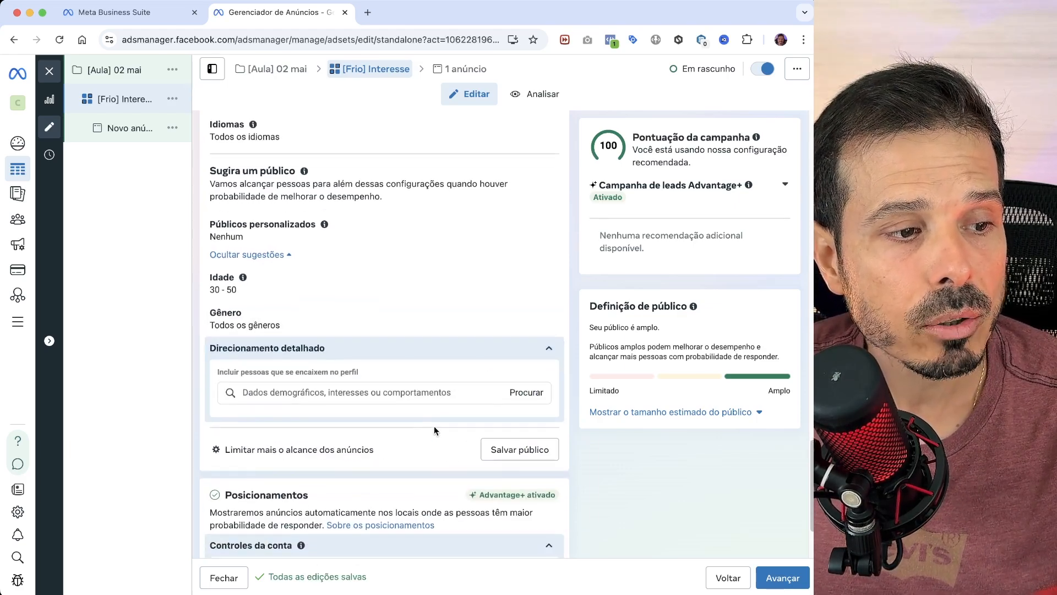
pyautogui.click(390, 393)
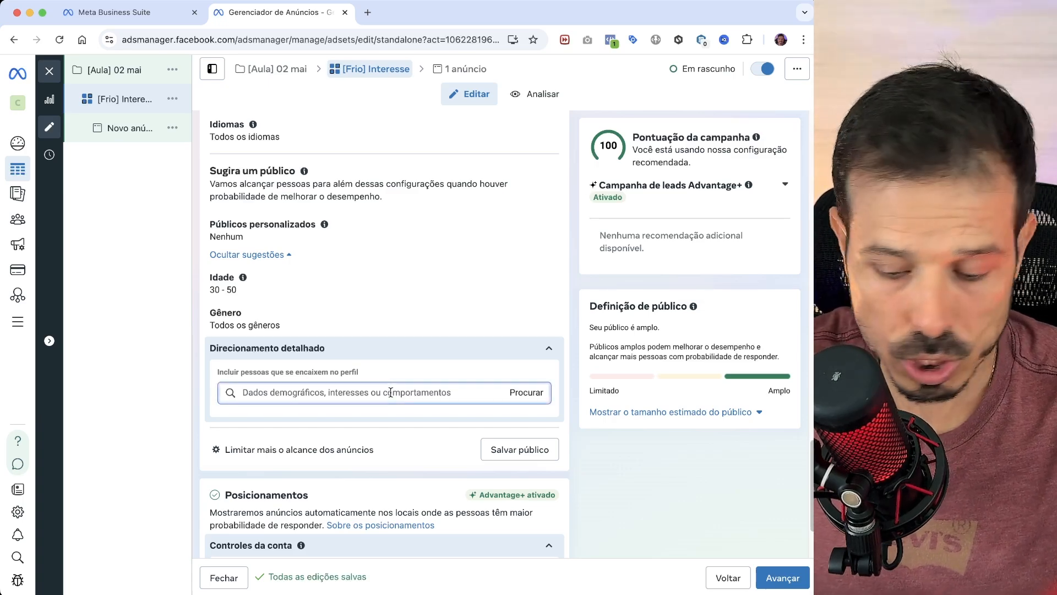
pyautogui.write('mark')
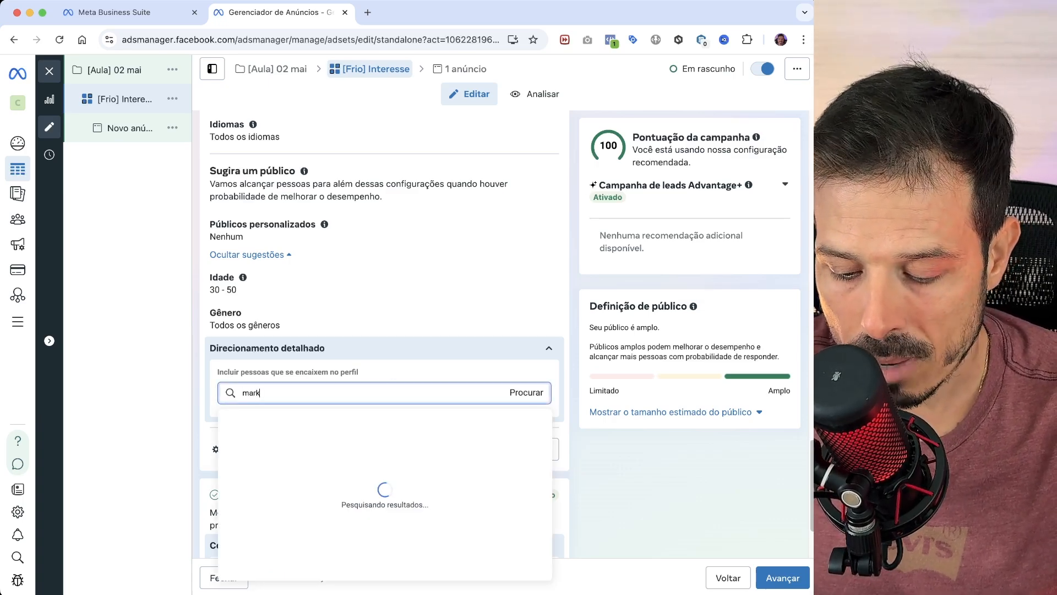
pyautogui.write('eting digital')
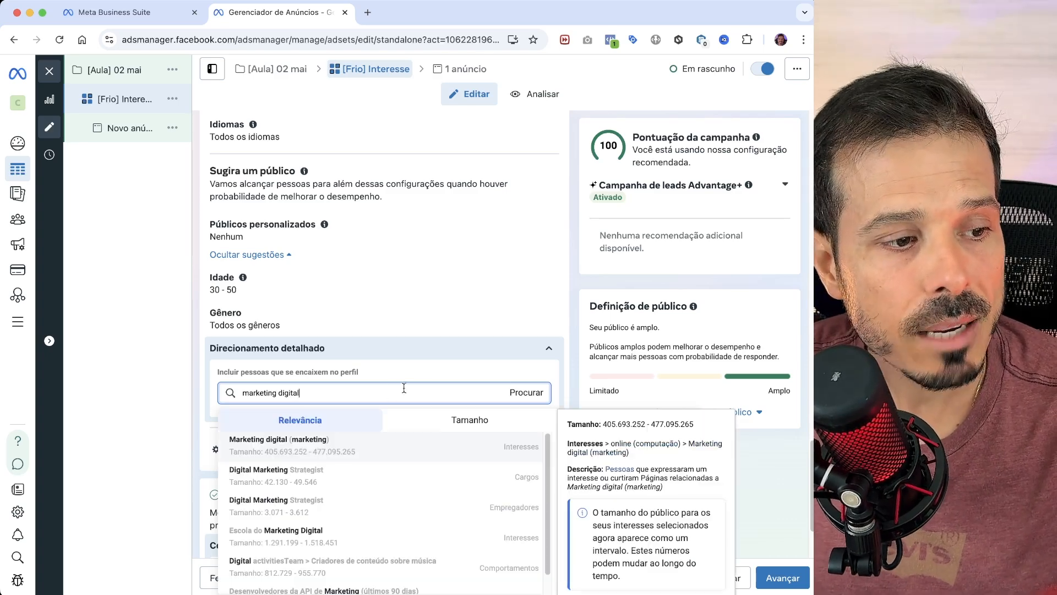
pyautogui.scroll(-1, 394, 353)
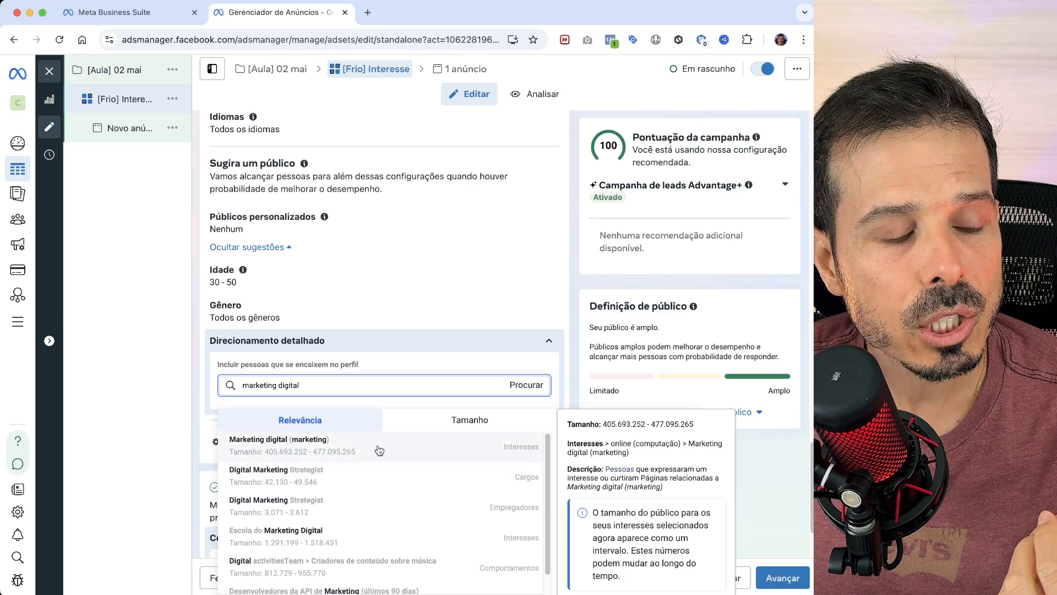
pyautogui.click(314, 455)
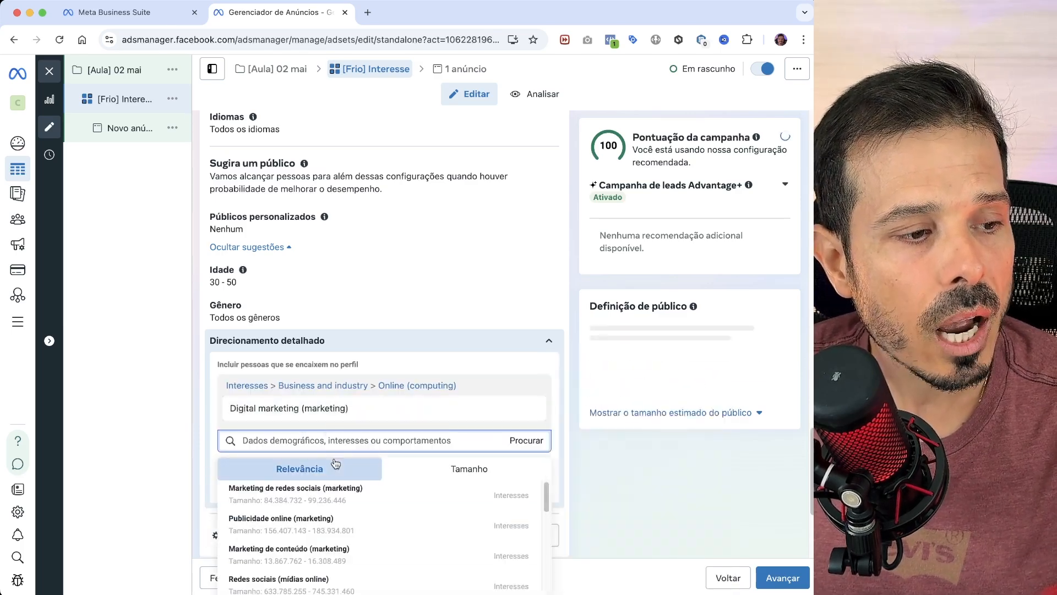
# - Add the suggested interests Redes sociais (mídias online) and Publicidade online (marketing) to the detailed targeting, and close the suggestion list
pyautogui.scroll(-1, 328, 551)
pyautogui.click(328, 552)
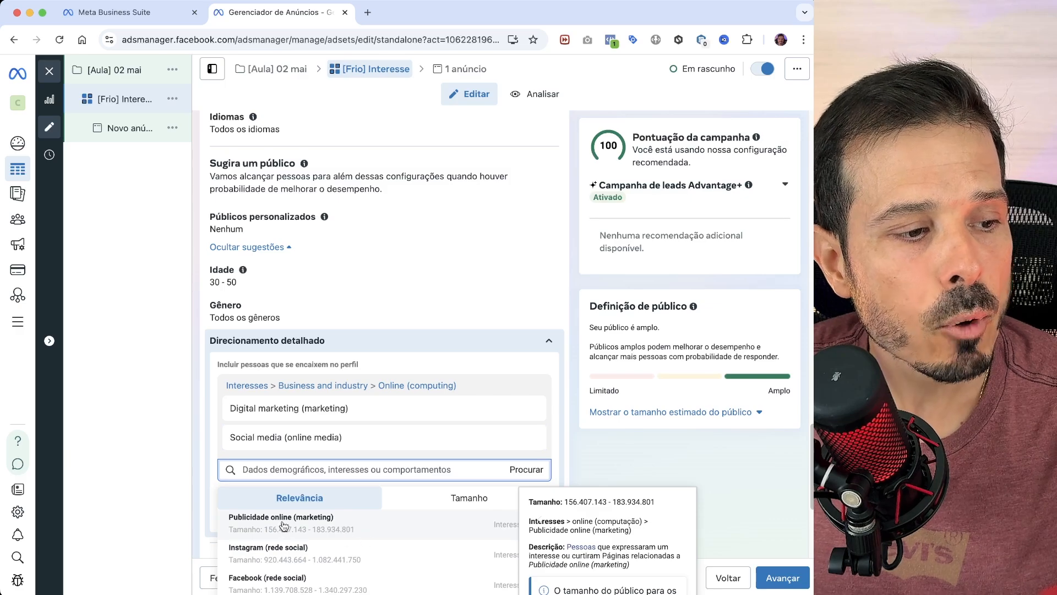
pyautogui.click(282, 526)
pyautogui.scroll(-5, 429, 451)
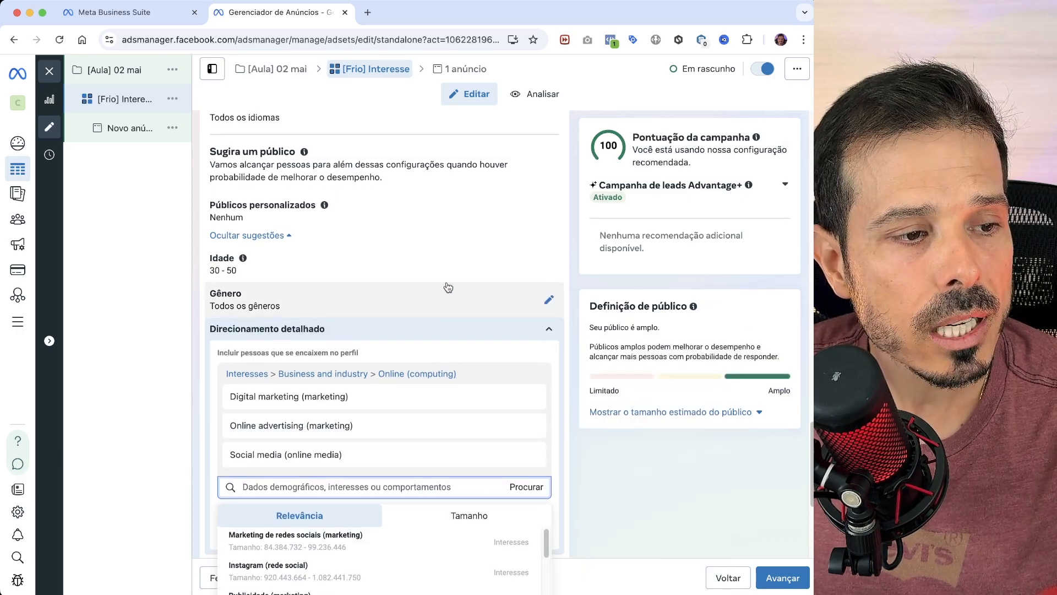
pyautogui.click(183, 312)
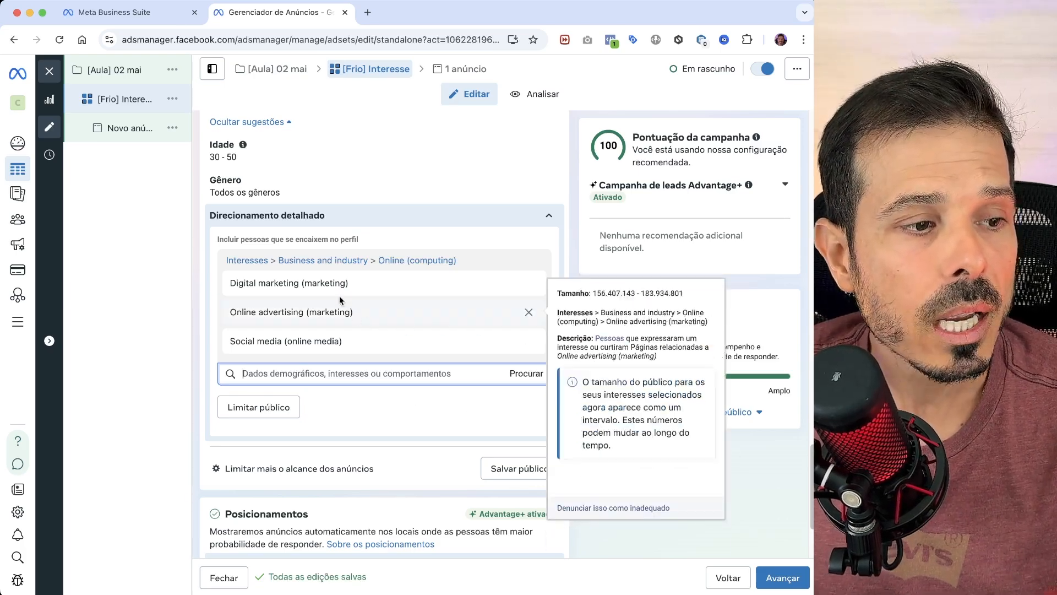
# - Add an extra "e também devem corresponder a" narrowing condition to the detailed targeting and search it for "luxo"
pyautogui.moveTo(384, 319)
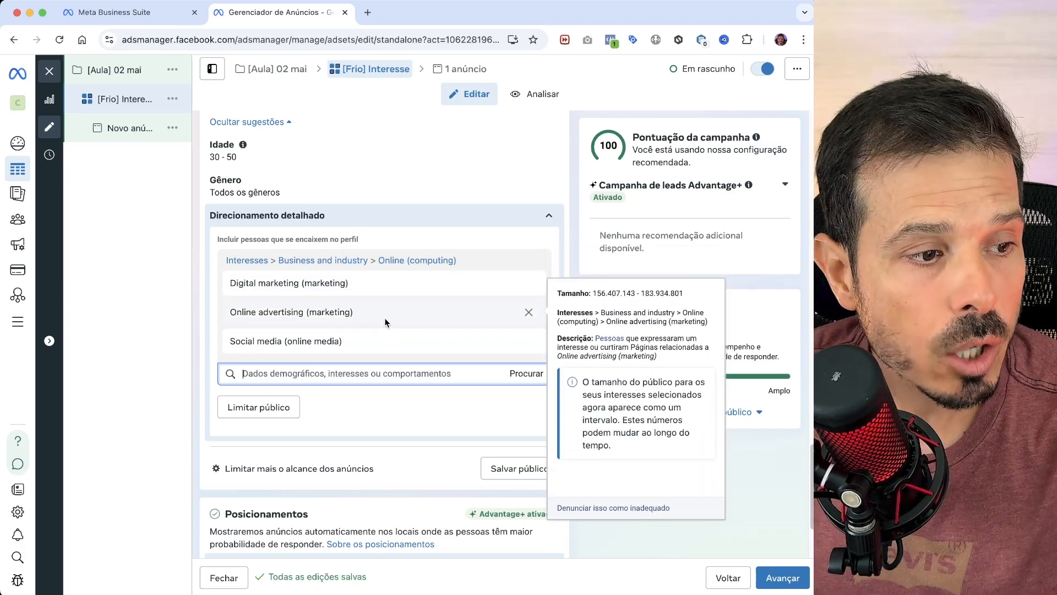
pyautogui.click(278, 408)
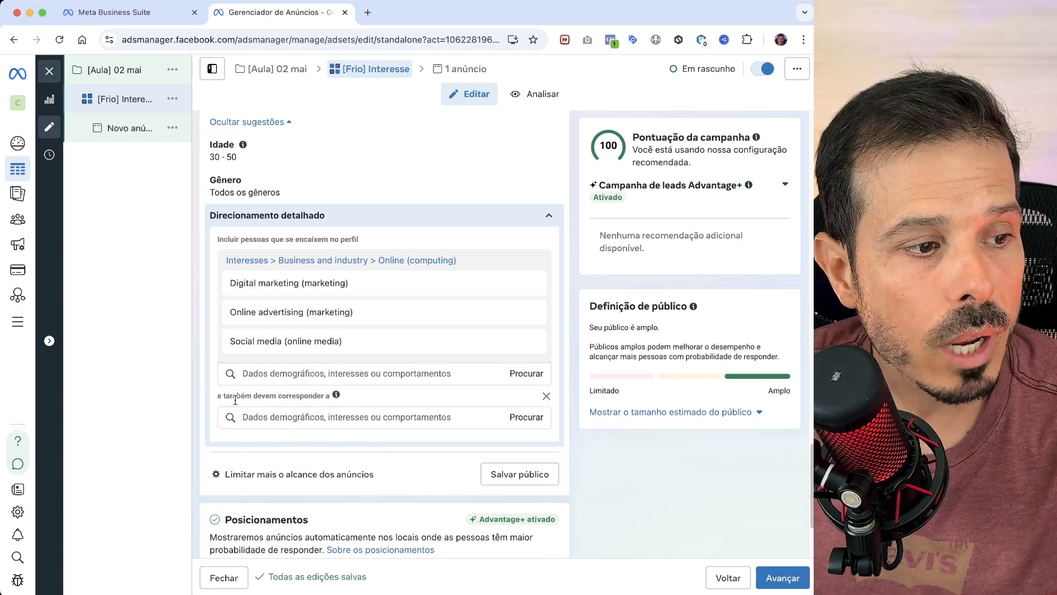
pyautogui.click(259, 385)
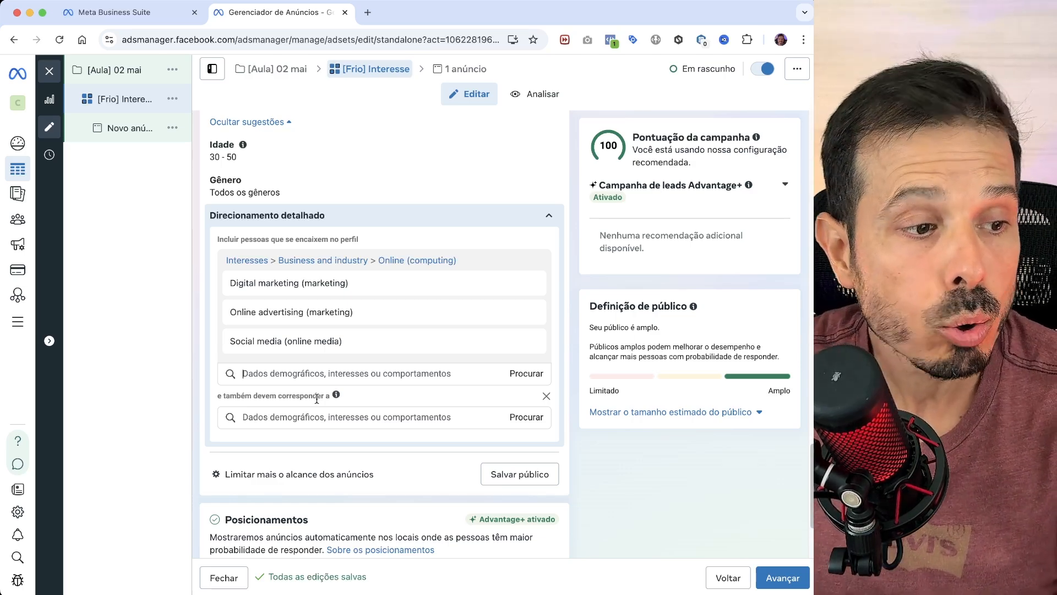
pyautogui.click(343, 415)
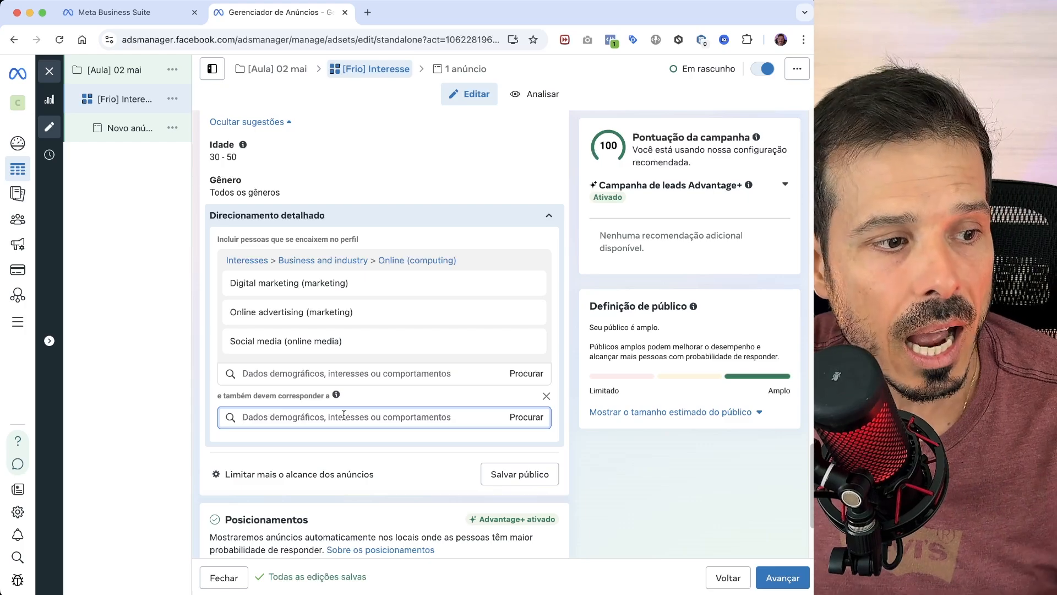
pyautogui.write('luxo')
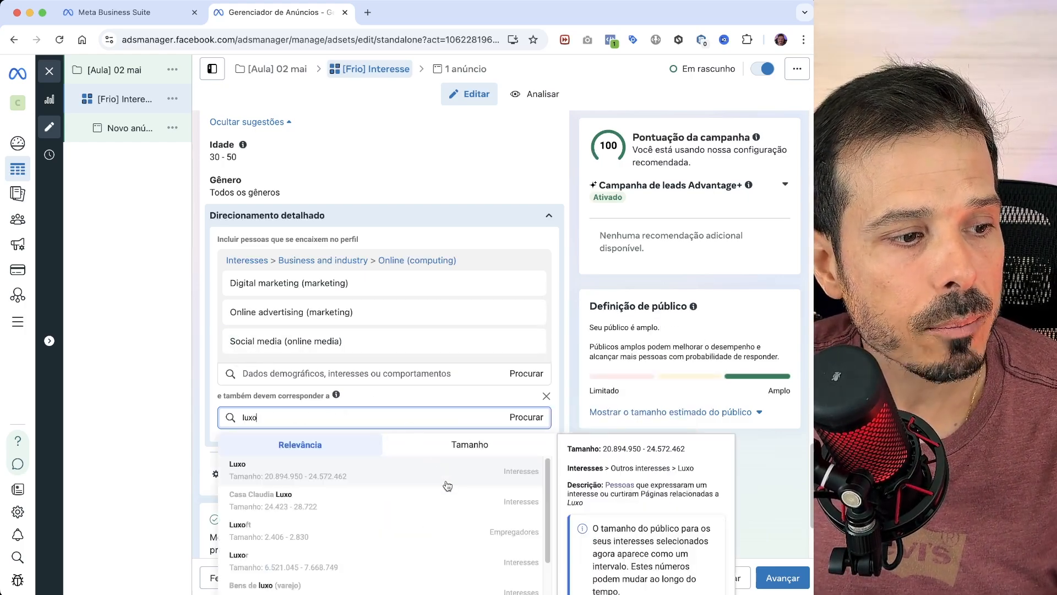
pyautogui.scroll(-1, 414, 511)
pyautogui.scroll(-2, 415, 512)
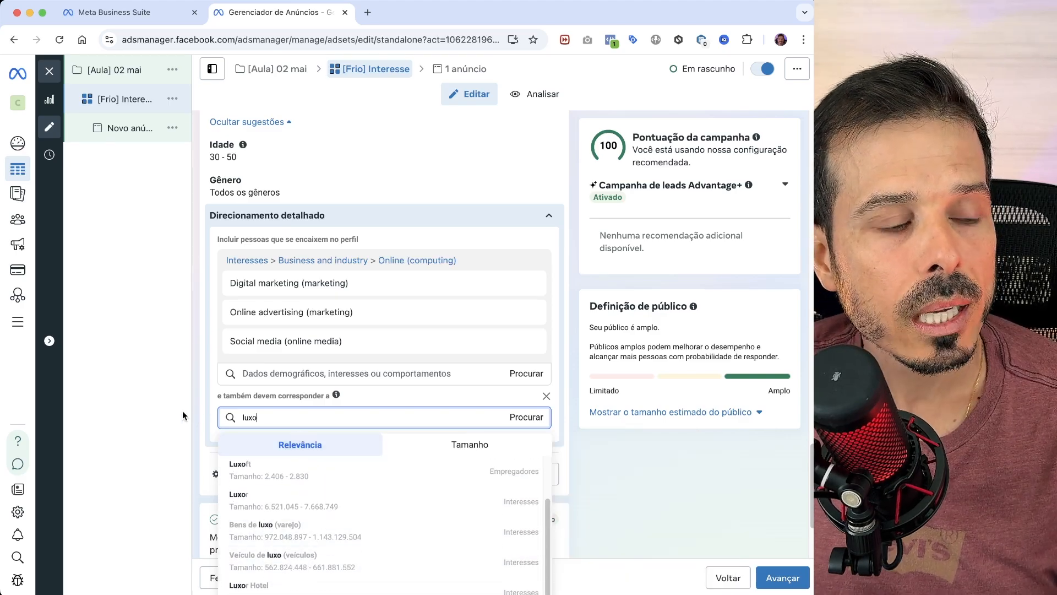
pyautogui.click(211, 410)
pyautogui.moveTo(307, 324)
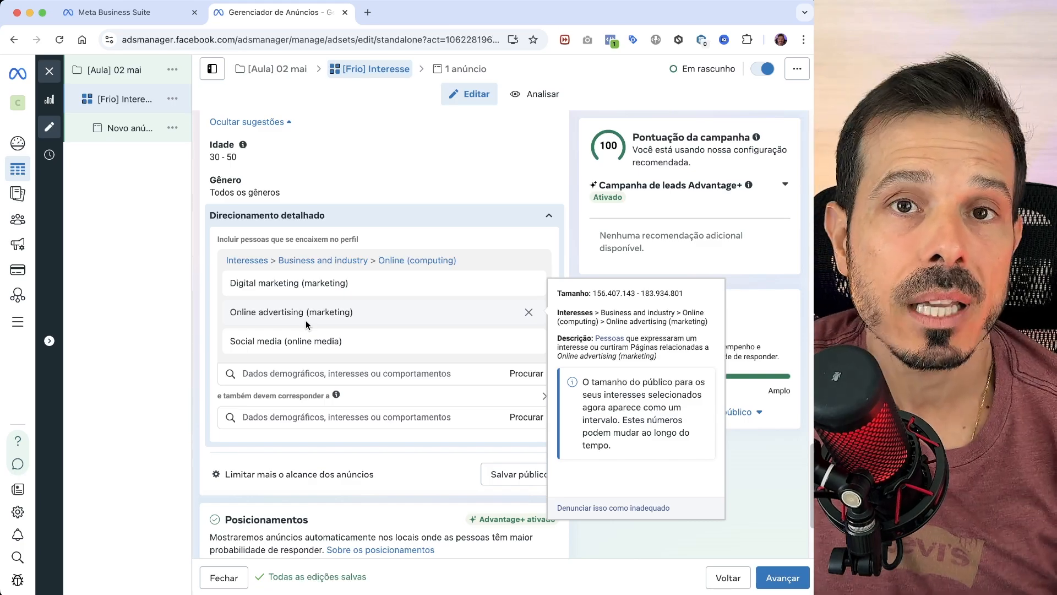
# - Search the narrowing condition for "empresario" and add the employers Empresario, Proprietário and Sócio Proprietário
pyautogui.click(269, 417)
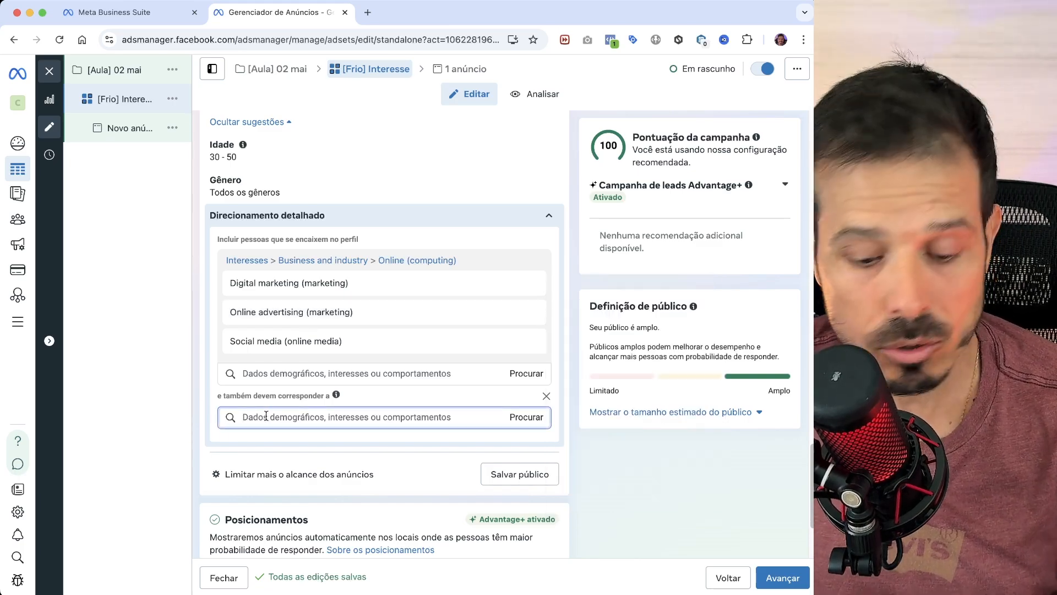
pyautogui.write('empresario')
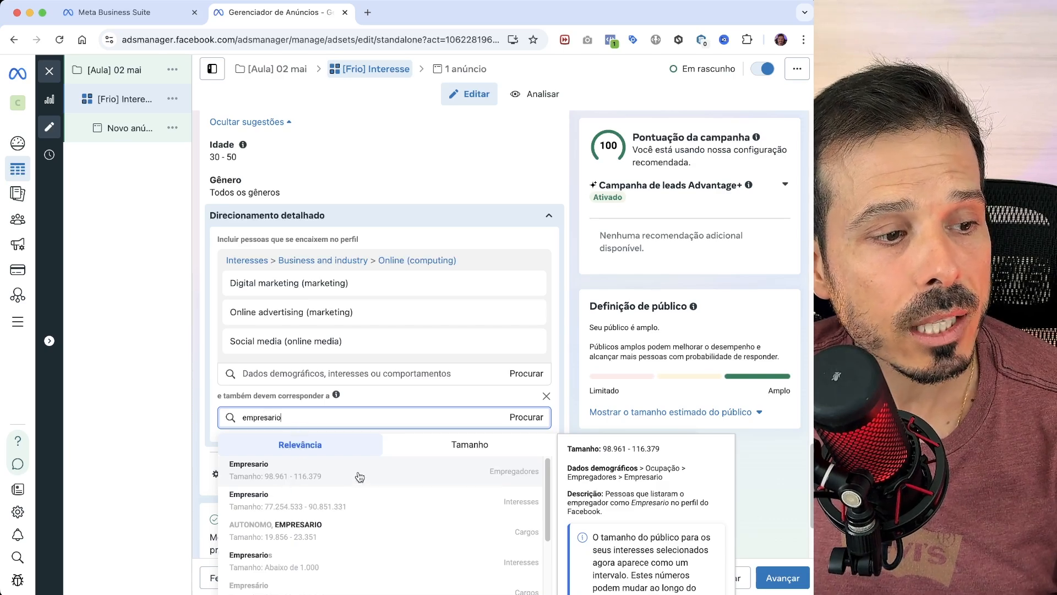
pyautogui.click(359, 474)
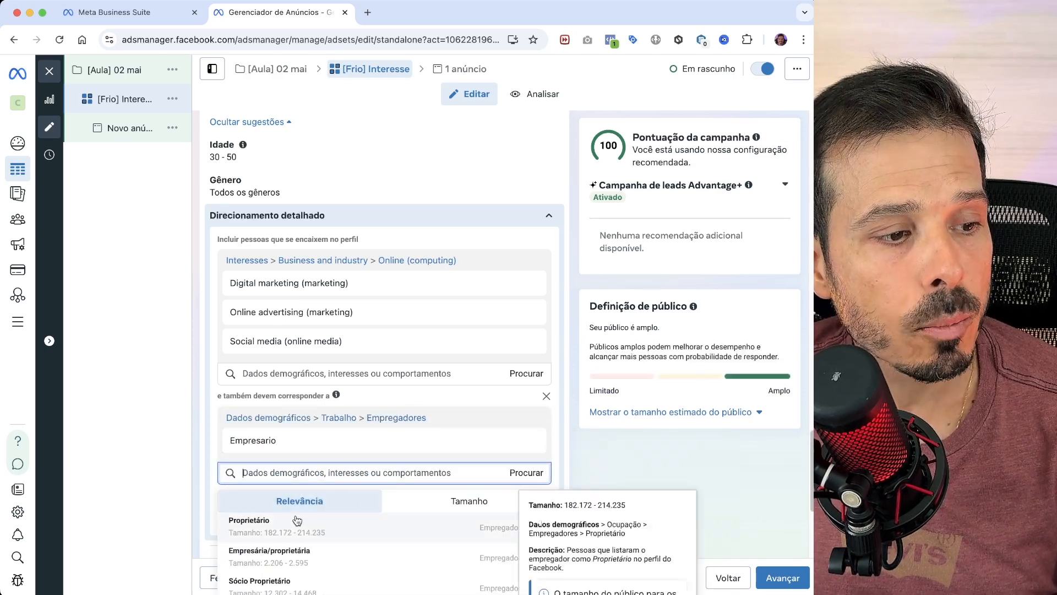
pyautogui.click(311, 526)
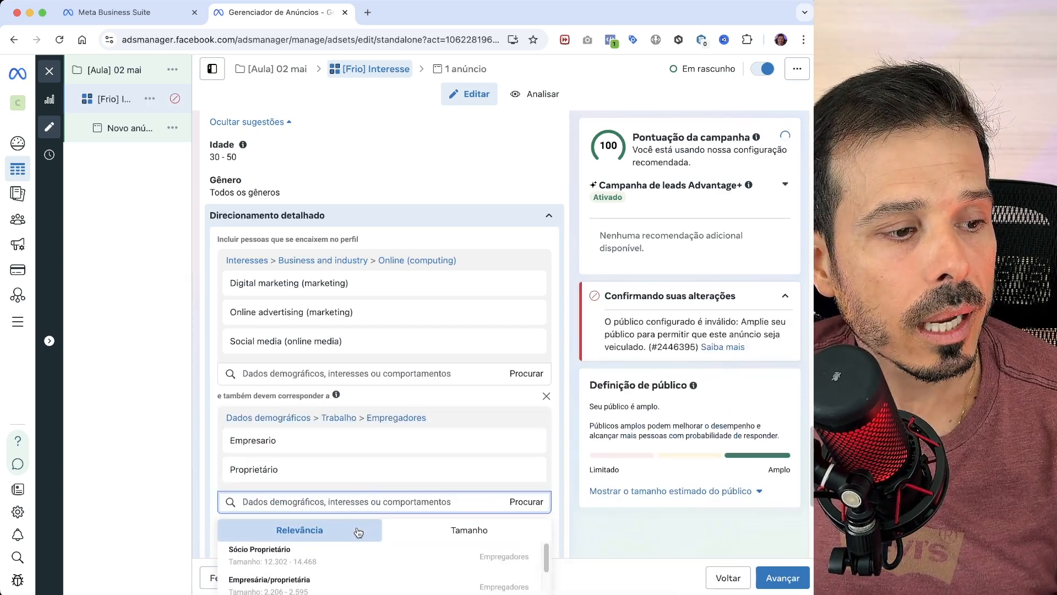
pyautogui.click(308, 553)
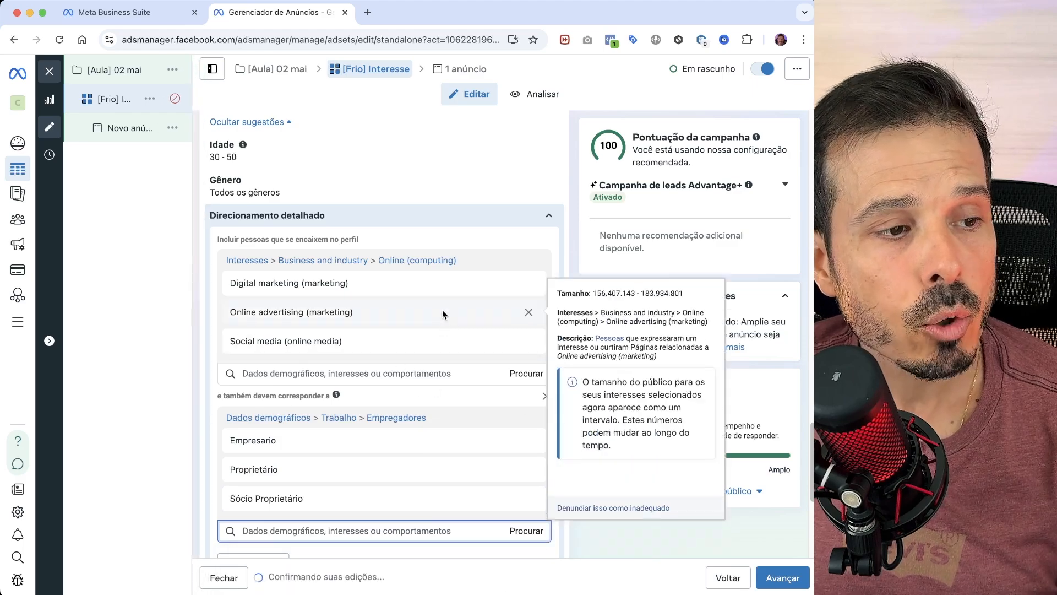
# - Review the ad set's detailed targeting, the audience validation message, the audience controls and the schedule
pyautogui.scroll(-2, 449, 317)
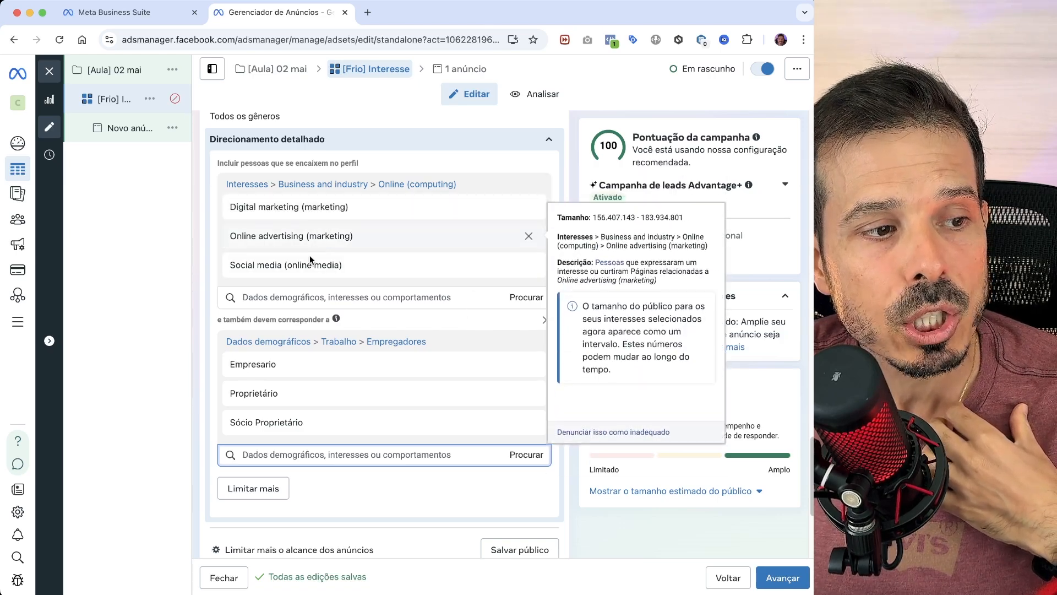
pyautogui.moveTo(327, 407)
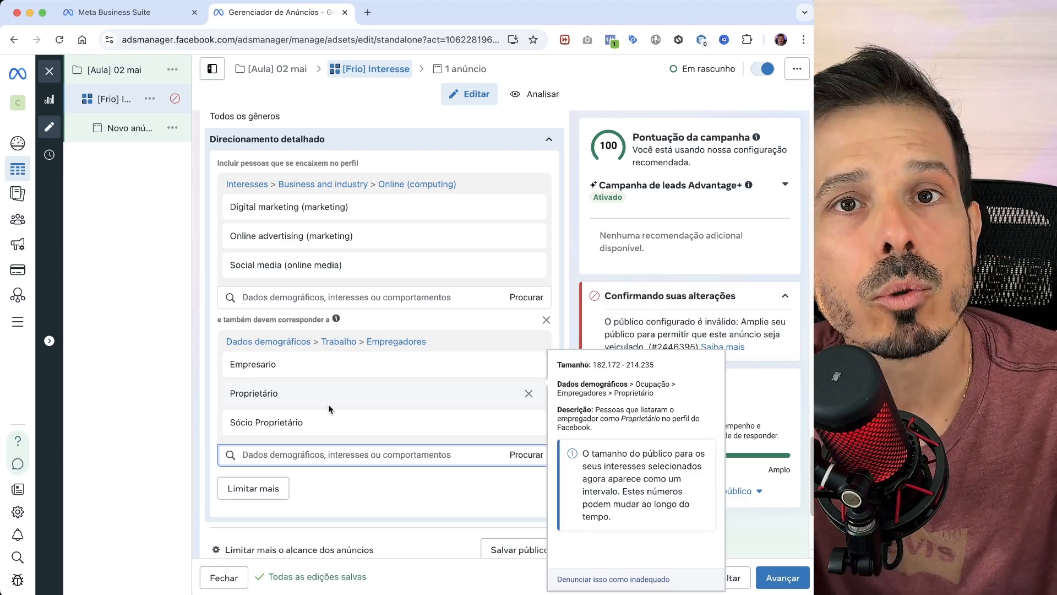
pyautogui.scroll(2, 328, 405)
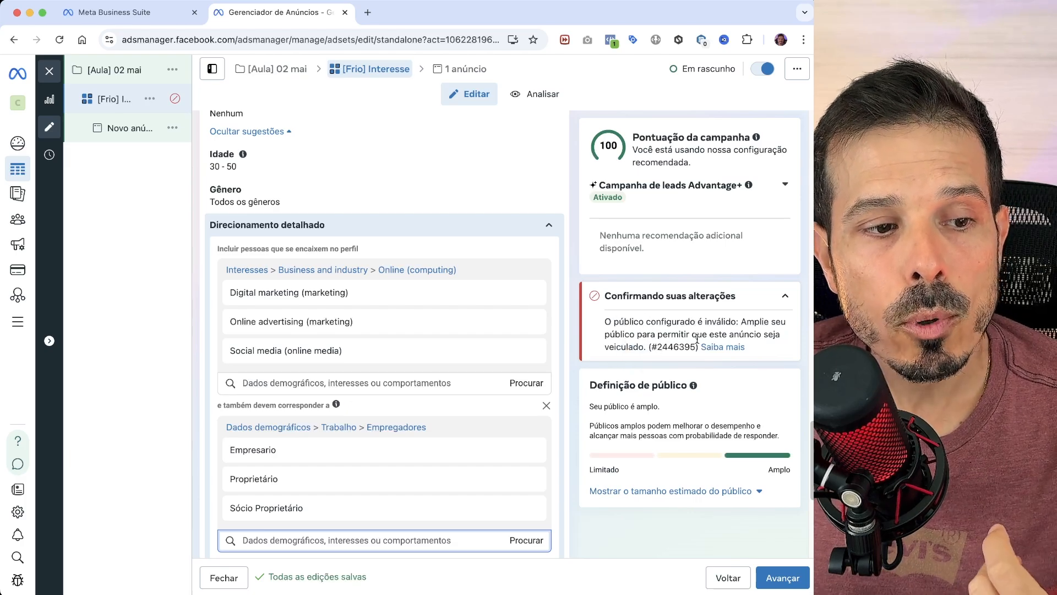
pyautogui.moveTo(392, 332)
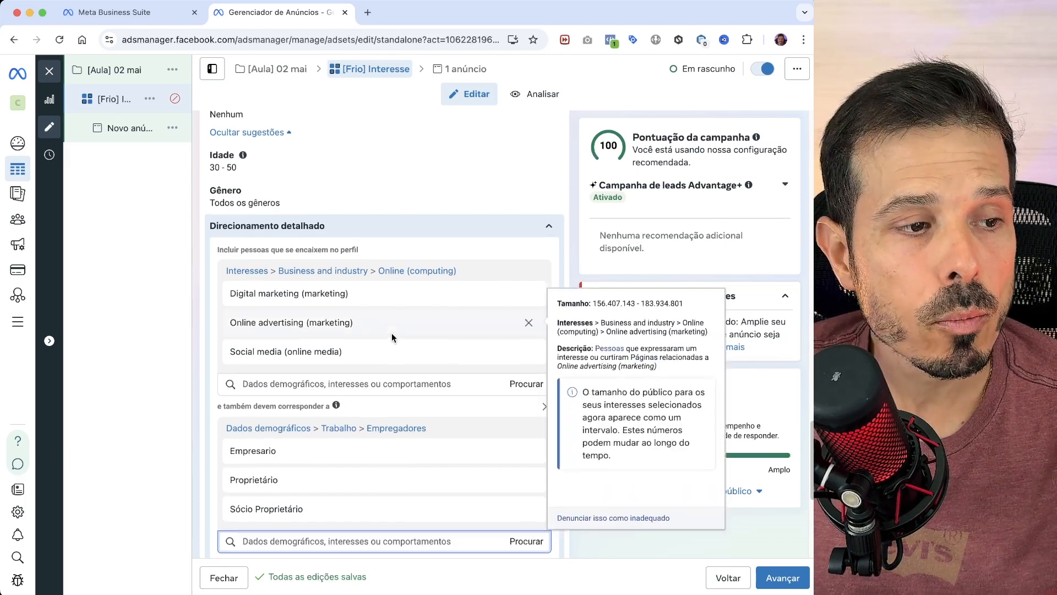
pyautogui.scroll(1, 392, 333)
pyautogui.scroll(5, 393, 331)
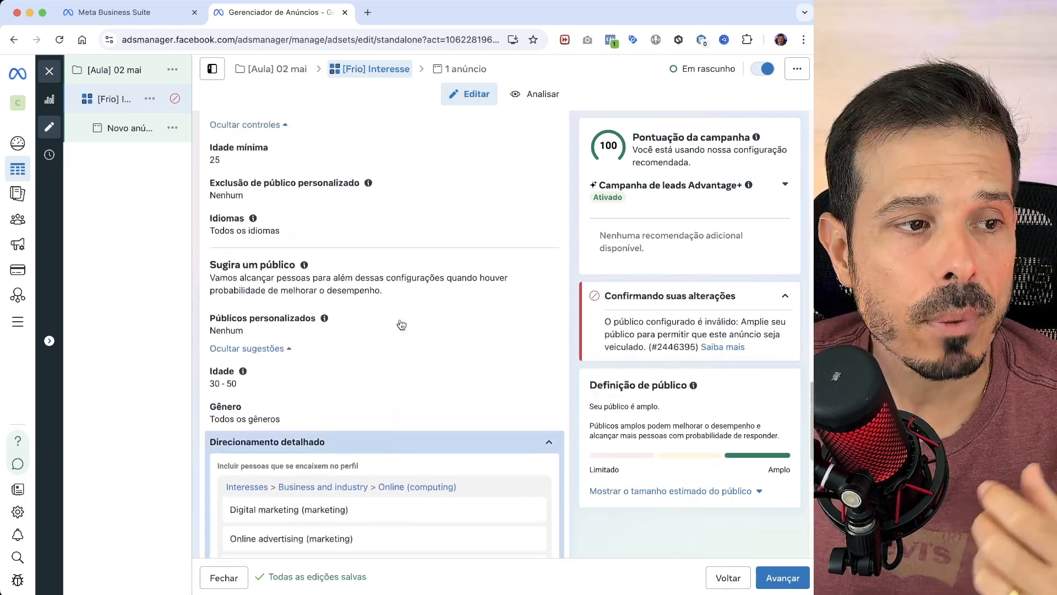
pyautogui.scroll(8, 405, 322)
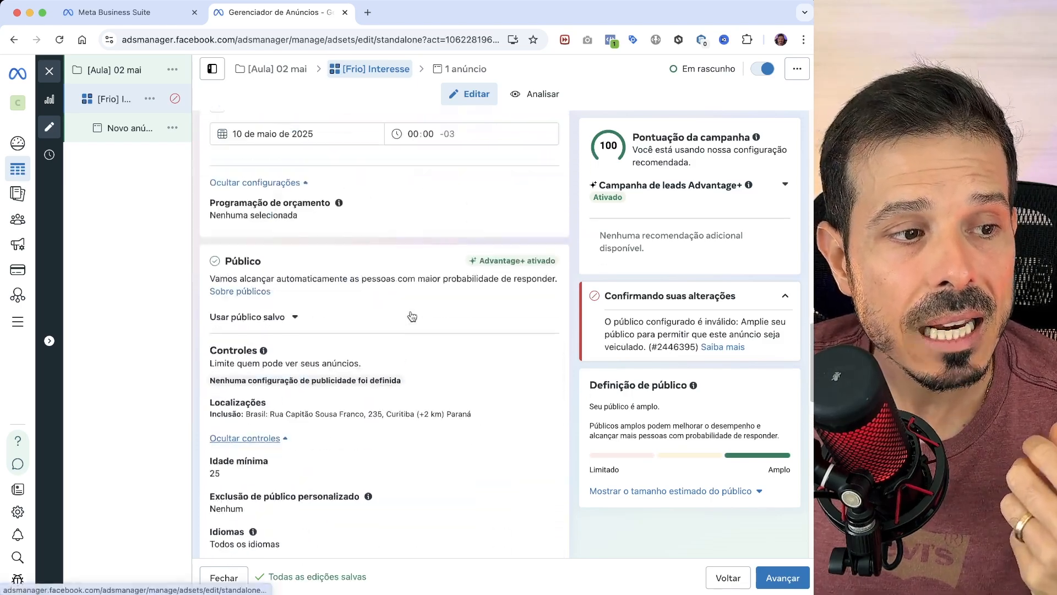
pyautogui.scroll(8, 420, 318)
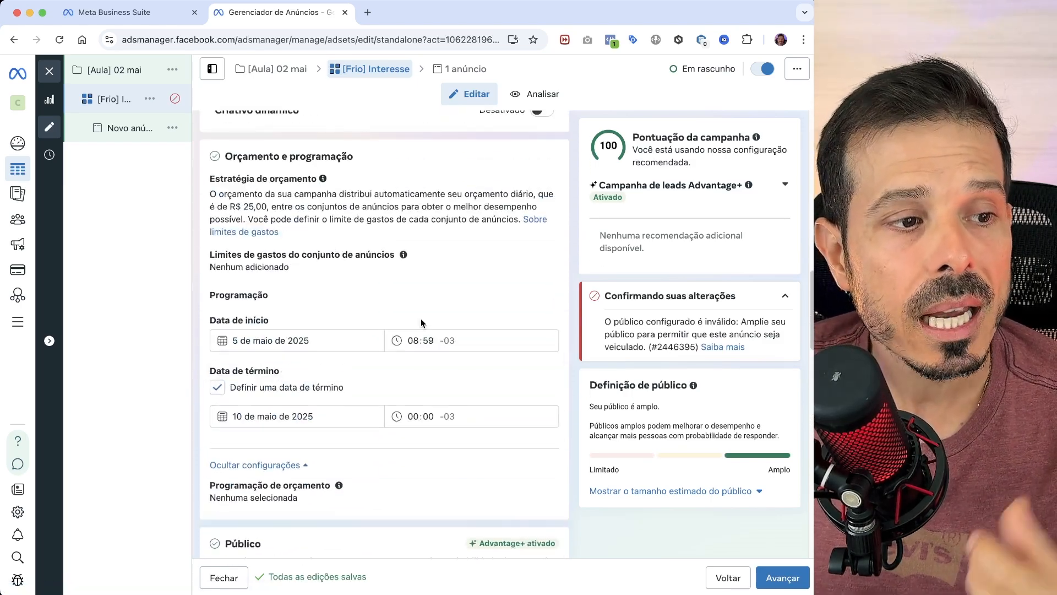
pyautogui.scroll(4, 424, 322)
# - Replace the included street-address location with Curitiba, Paraná, using a 40 km radius
pyautogui.scroll(-16, 426, 317)
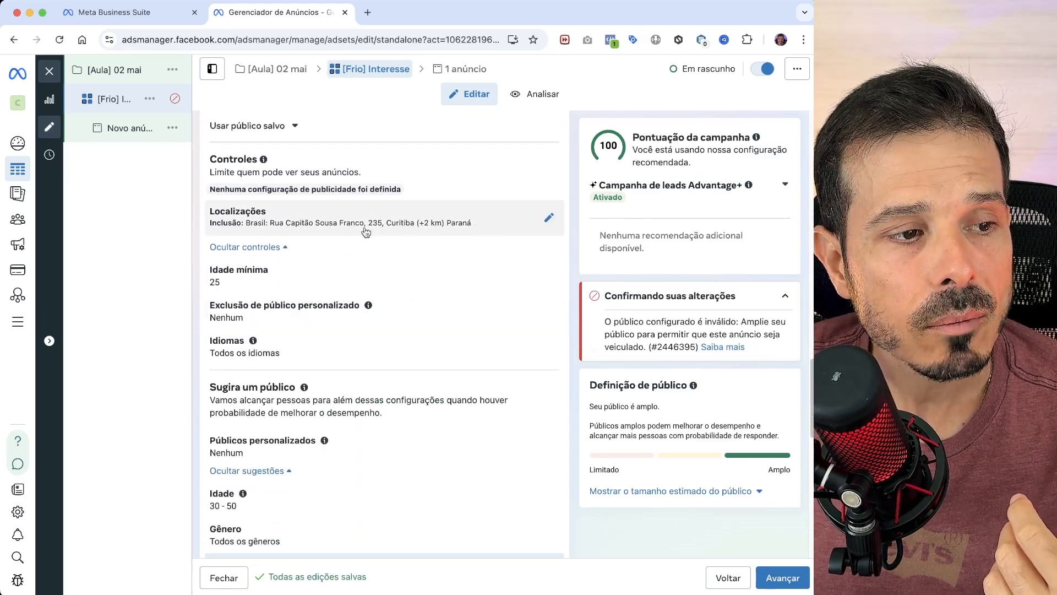
pyautogui.click(551, 220)
pyautogui.click(534, 292)
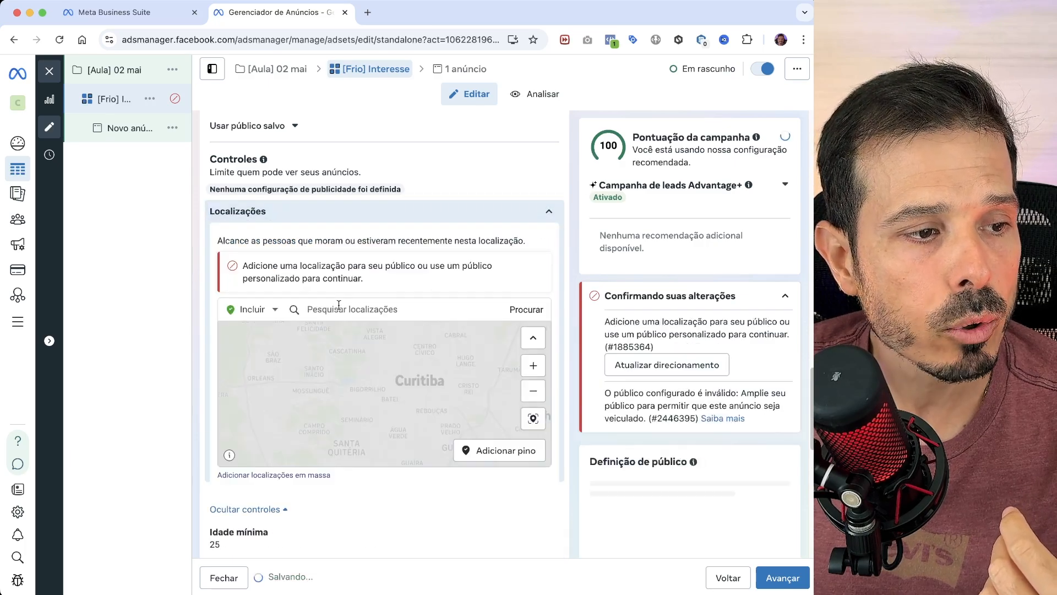
pyautogui.click(346, 308)
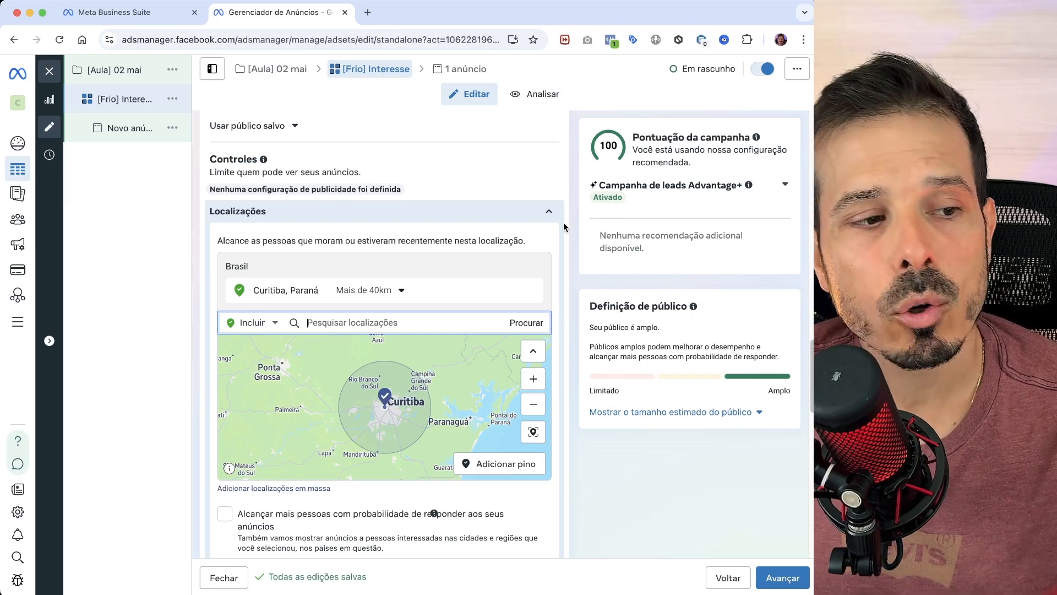
# - Review the location options, audience definition, suggested audience and placements, and read the Advantage+ note for the Público section
pyautogui.scroll(-5, 506, 319)
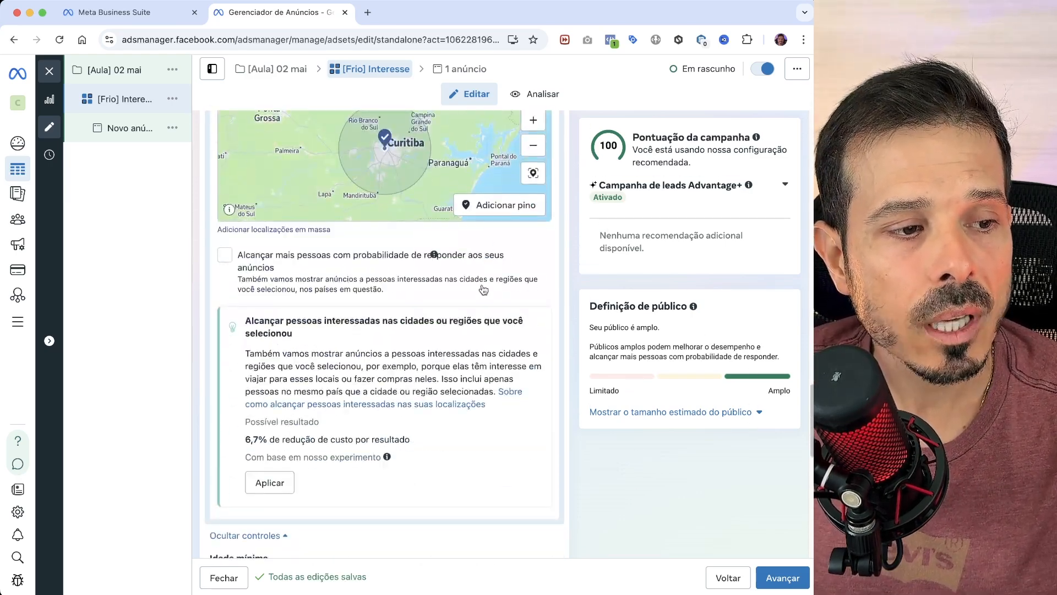
pyautogui.scroll(-1, 446, 427)
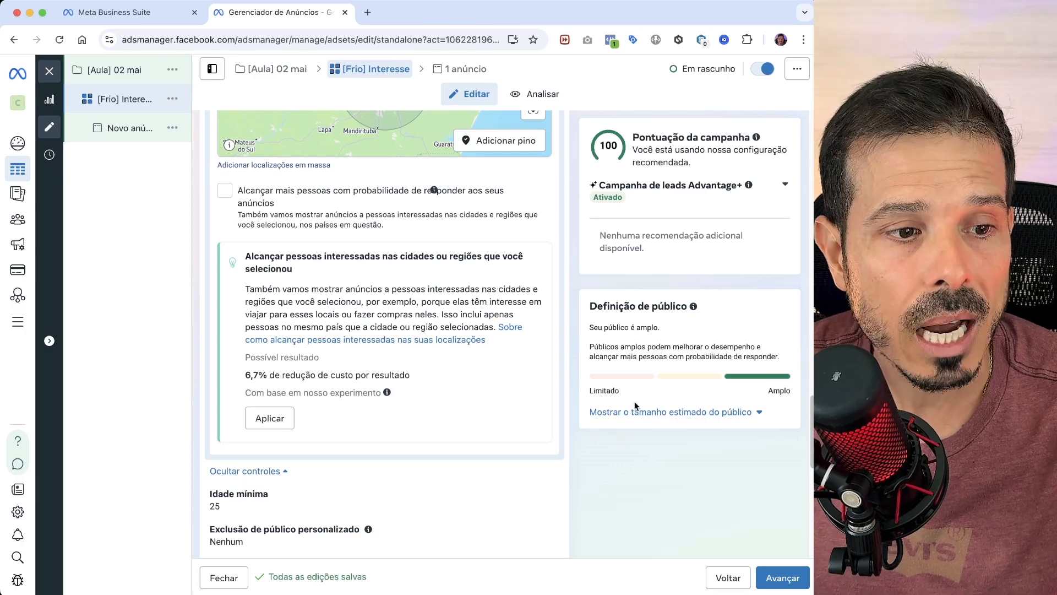
pyautogui.scroll(-1, 661, 391)
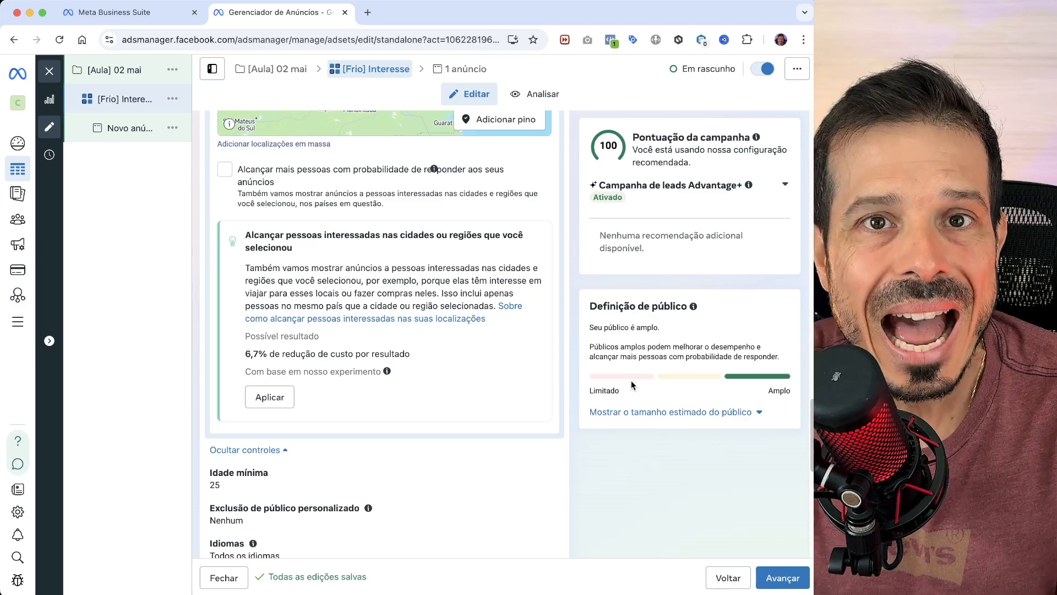
pyautogui.scroll(5, 595, 380)
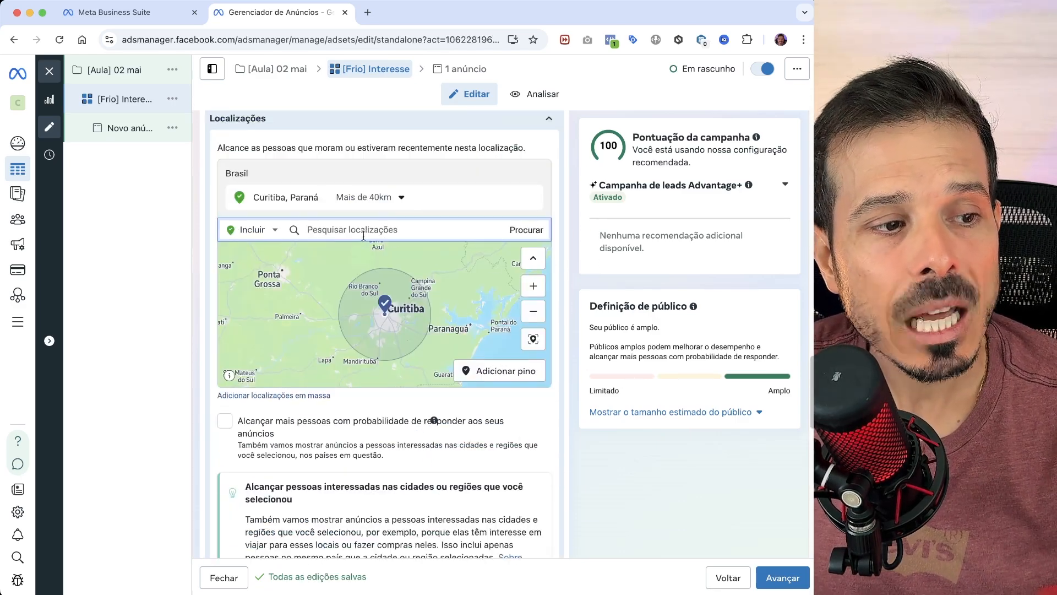
pyautogui.scroll(-3, 436, 325)
pyautogui.scroll(-5, 414, 460)
pyautogui.scroll(-8, 414, 460)
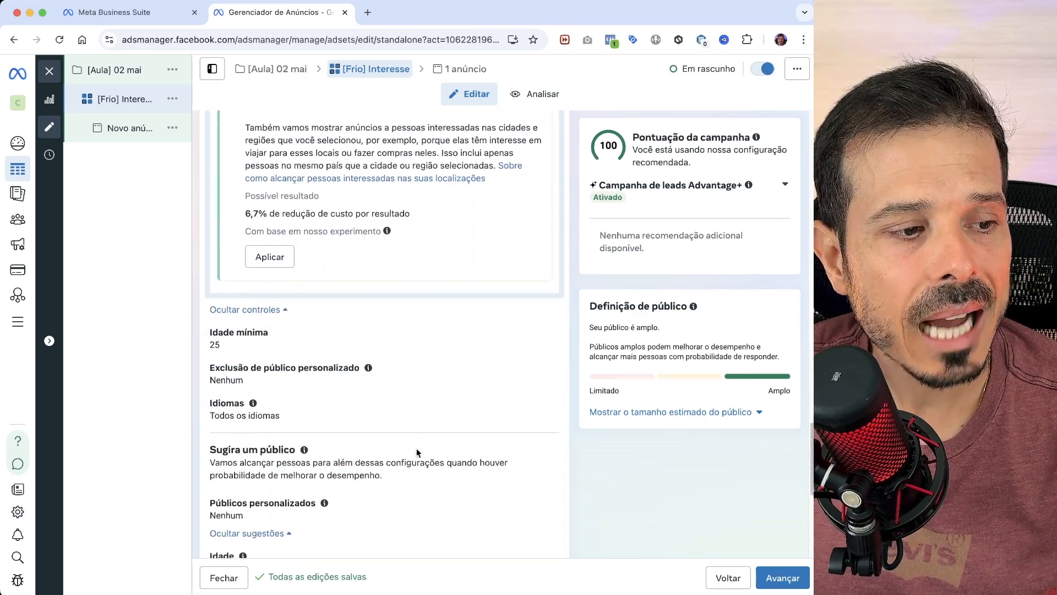
pyautogui.scroll(-1, 406, 432)
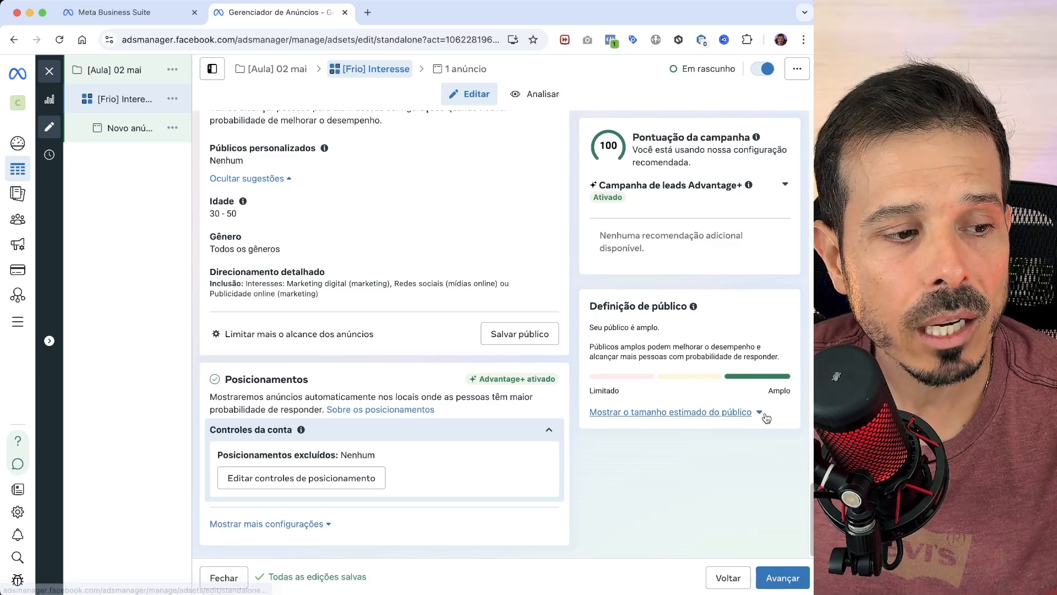
pyautogui.scroll(10, 462, 331)
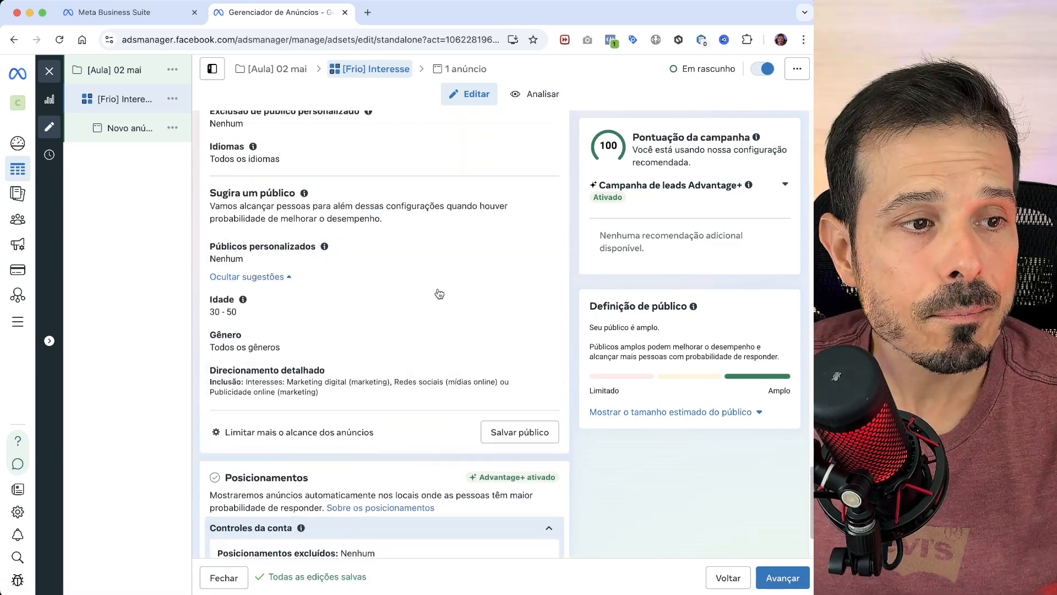
pyautogui.scroll(8, 464, 367)
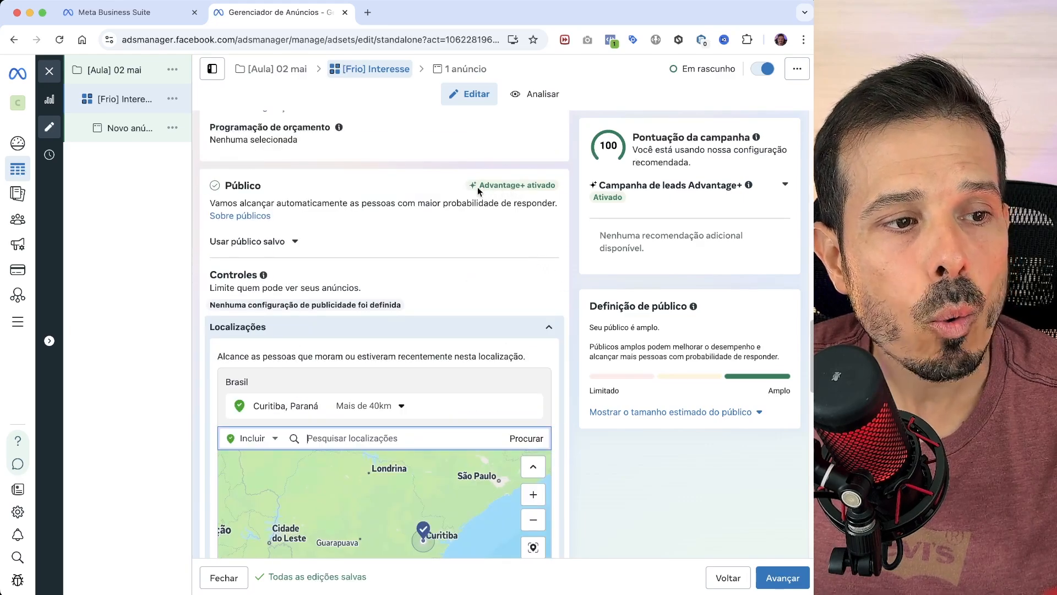
pyautogui.moveTo(511, 190)
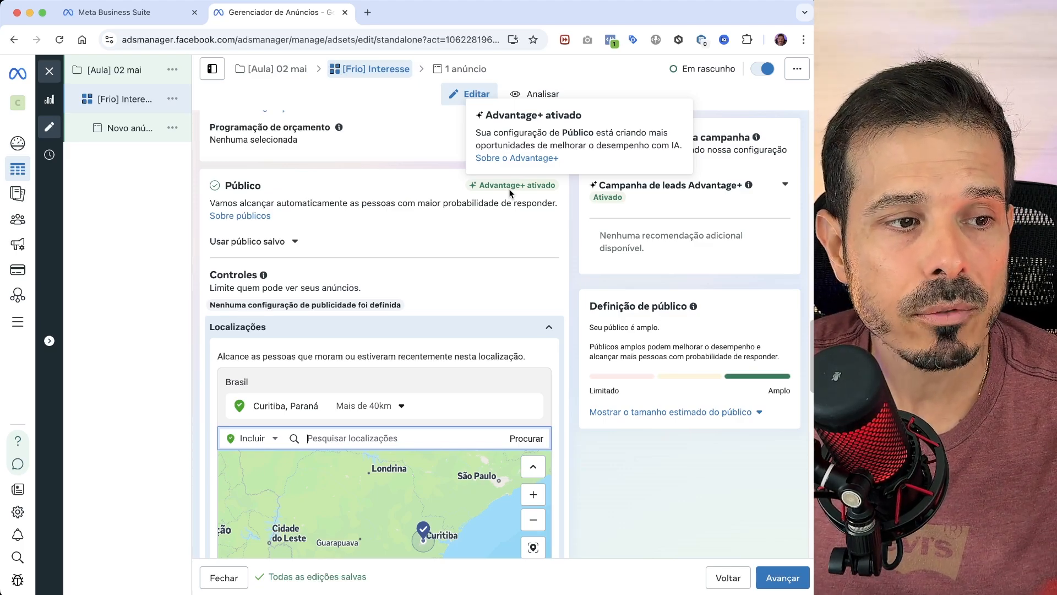
pyautogui.scroll(-1, 506, 214)
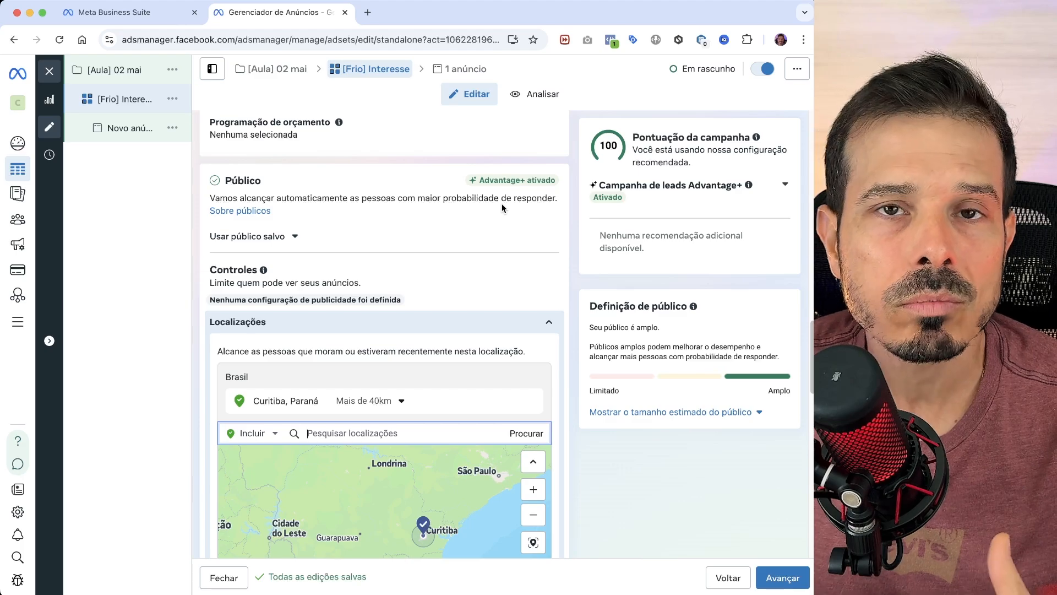
# - Further limit the ad set's audience reach by switching away from the current recommended audience configuration
pyautogui.scroll(-10, 444, 468)
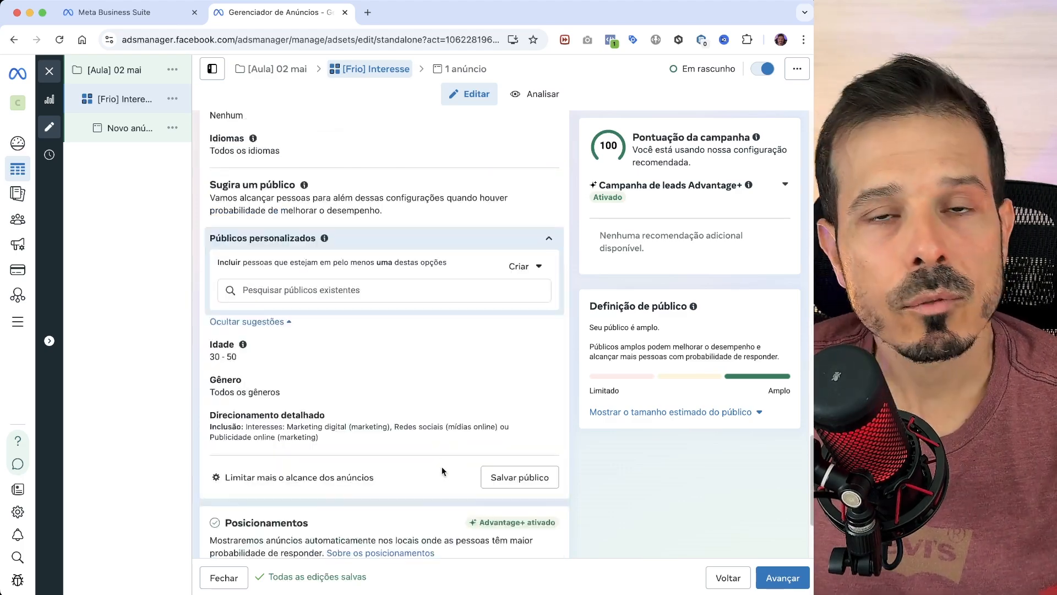
pyautogui.scroll(1, 426, 464)
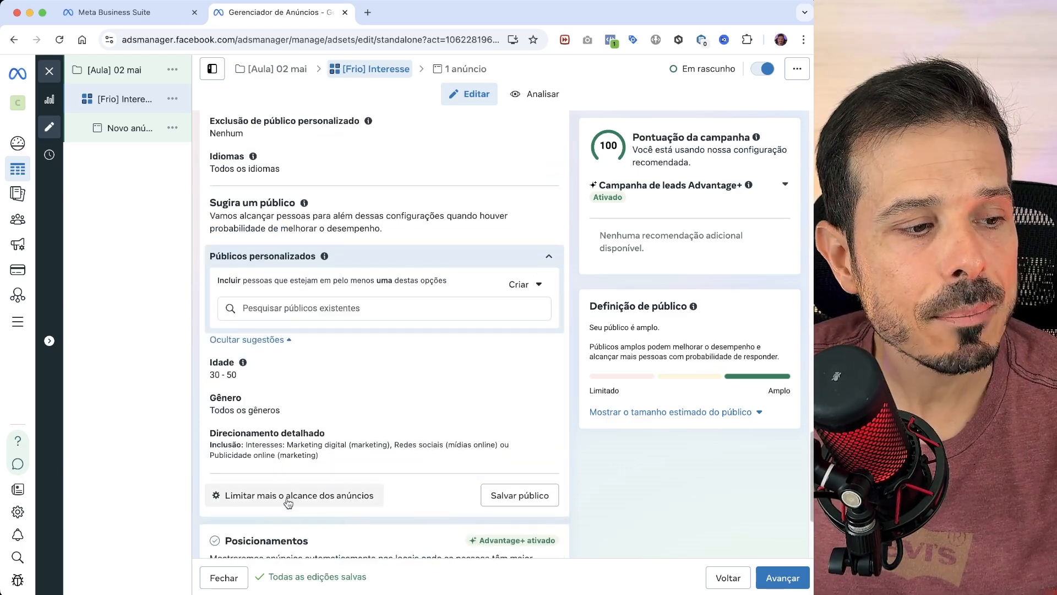
pyautogui.click(311, 497)
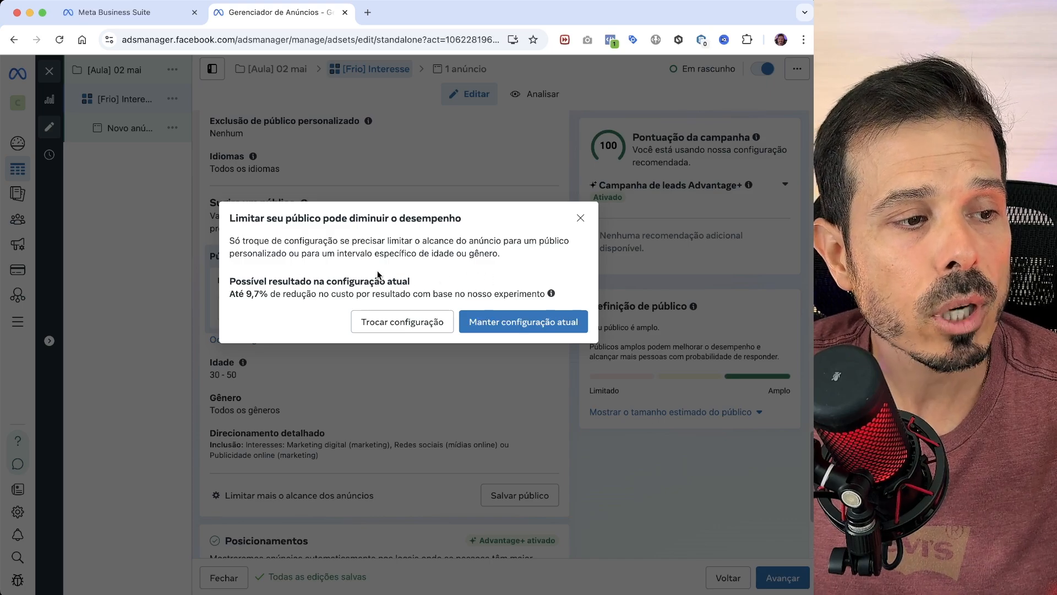
pyautogui.click(414, 326)
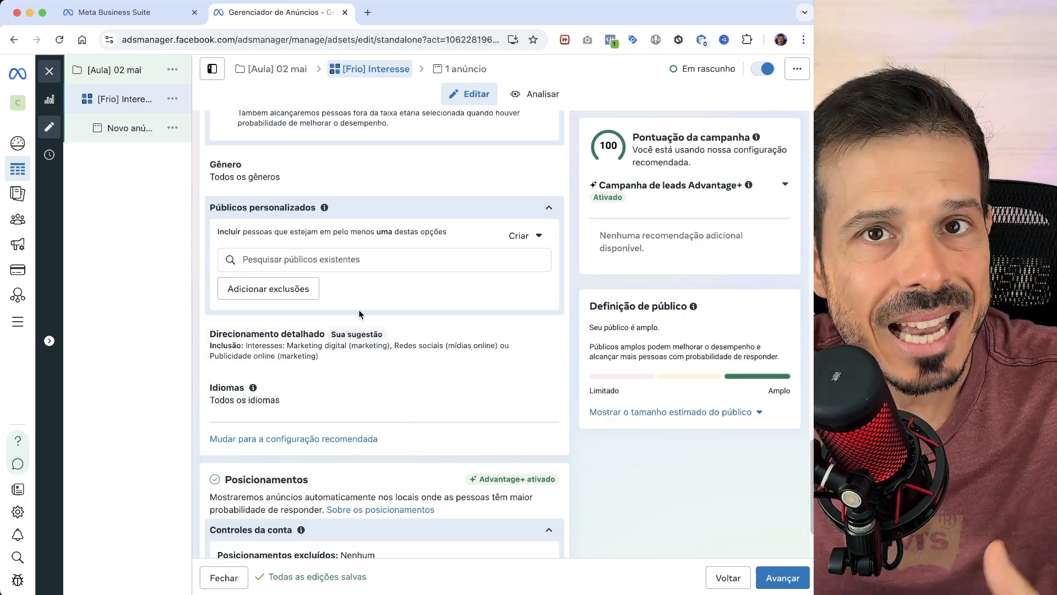
# - Show the additional settings under Posicionamentos and open the placement controls for editing
pyautogui.scroll(-2, 652, 381)
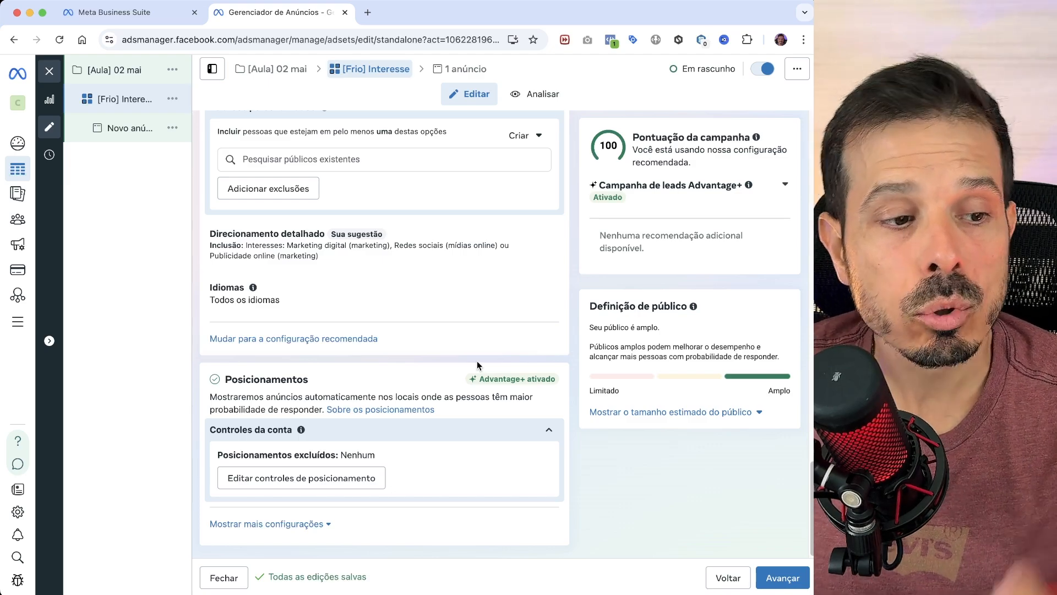
pyautogui.click(283, 524)
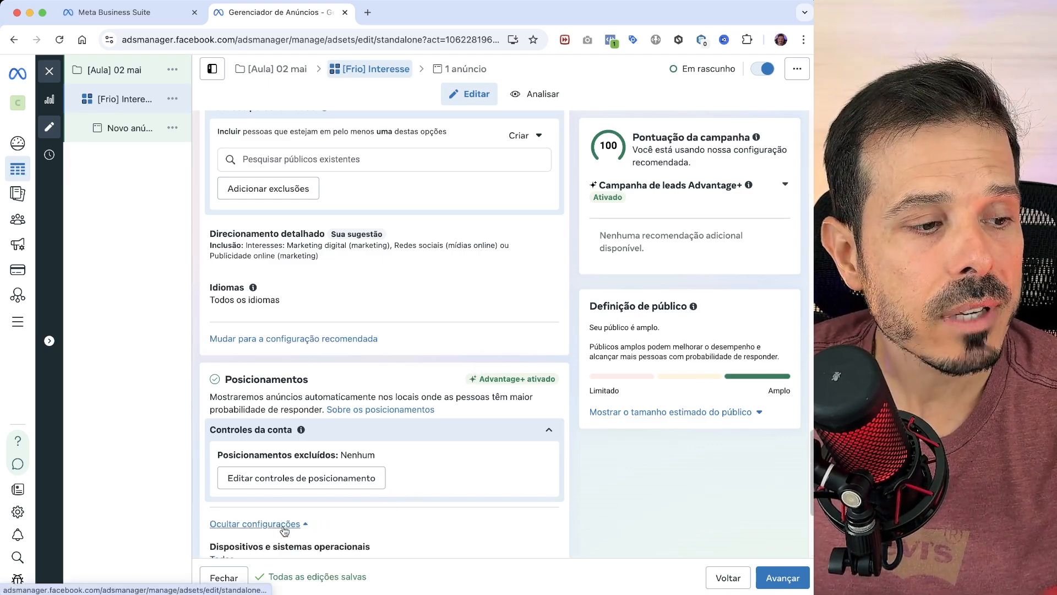
pyautogui.scroll(-5, 438, 533)
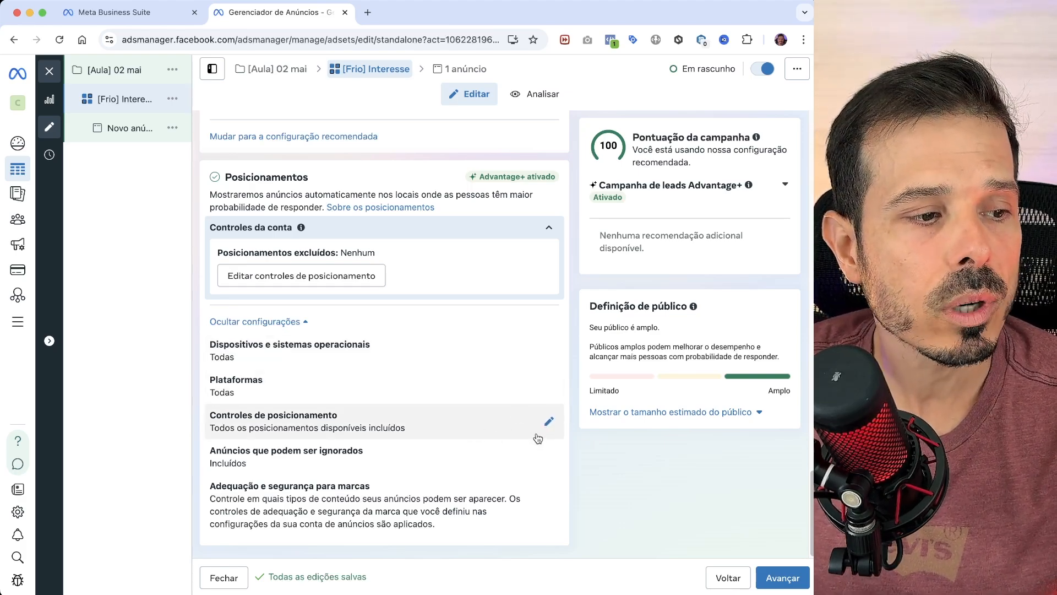
pyautogui.click(548, 423)
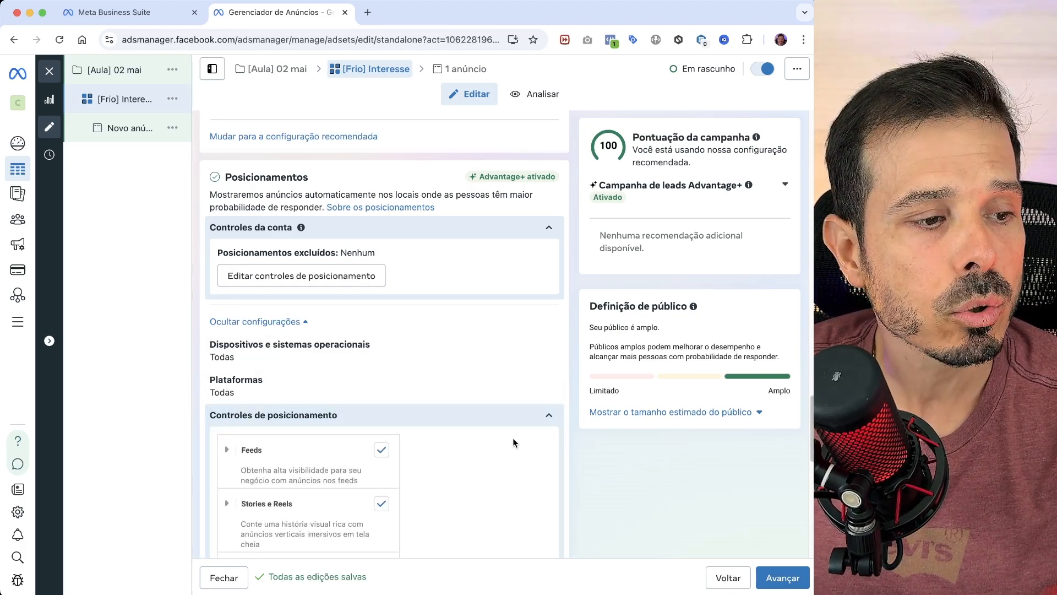
pyautogui.scroll(-3, 511, 443)
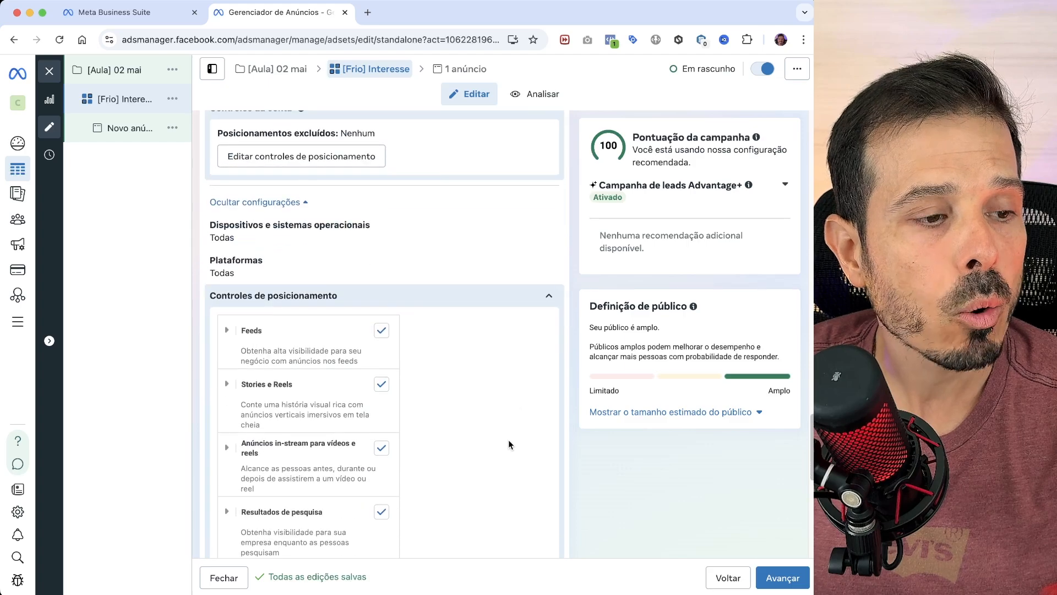
# - Expand the Feeds and Stories e Reels groups and review their individual placements
pyautogui.click(227, 329)
pyautogui.scroll(-2, 435, 392)
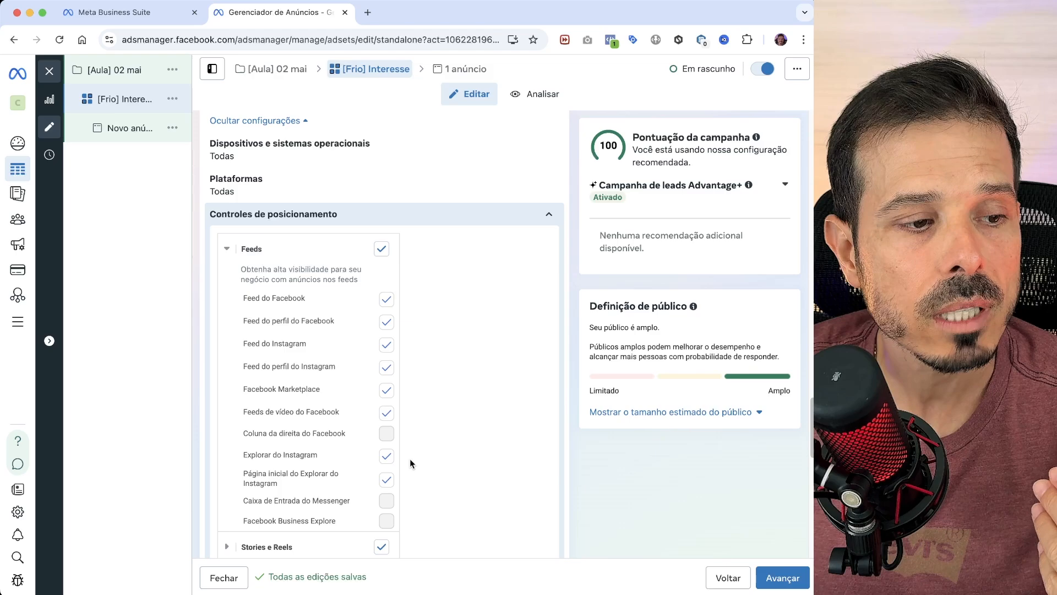
pyautogui.scroll(-2, 447, 416)
pyautogui.click(226, 447)
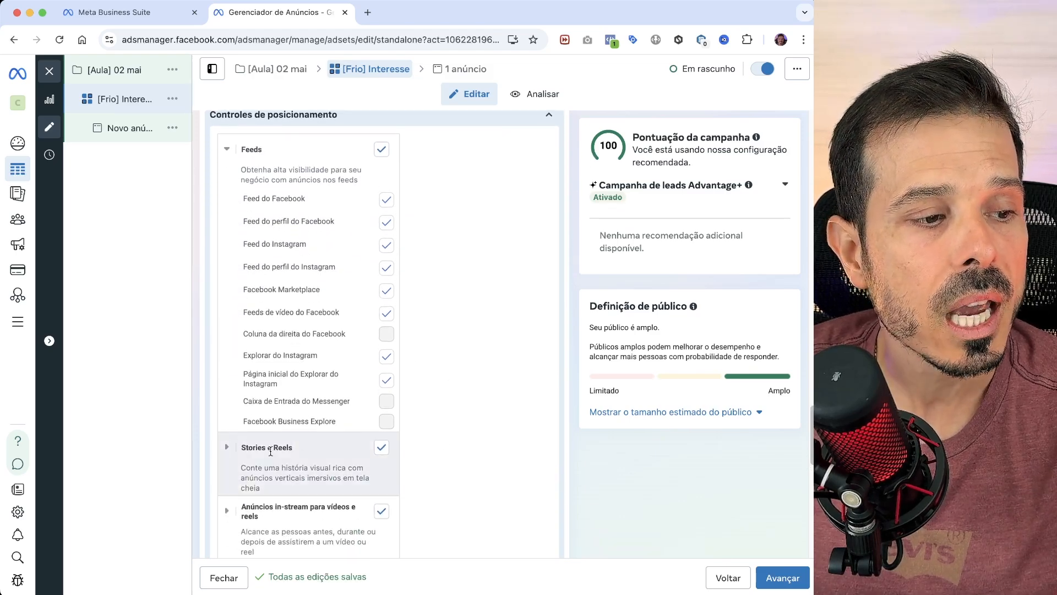
pyautogui.scroll(-4, 430, 439)
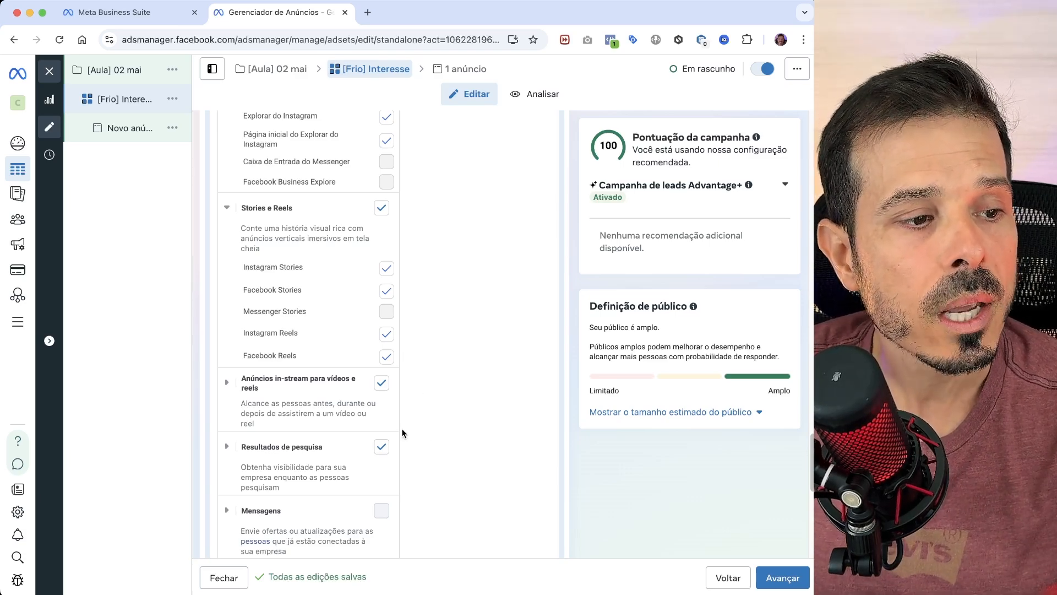
# - Exclude the in-stream ads for videos and reels, search results, and apps and sites placements
pyautogui.click(381, 383)
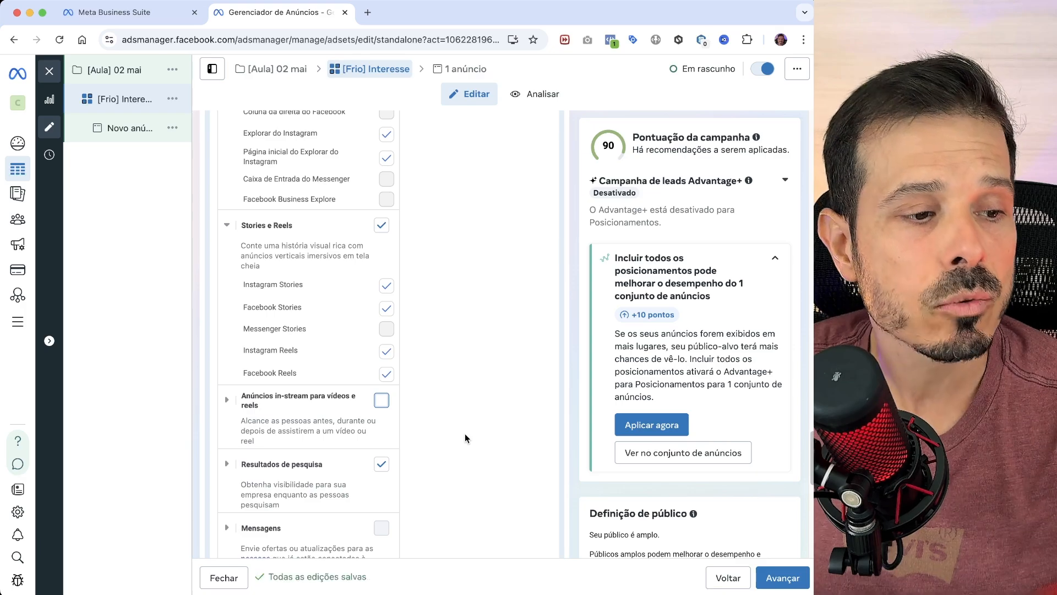
pyautogui.scroll(-1, 465, 439)
pyautogui.click(392, 455)
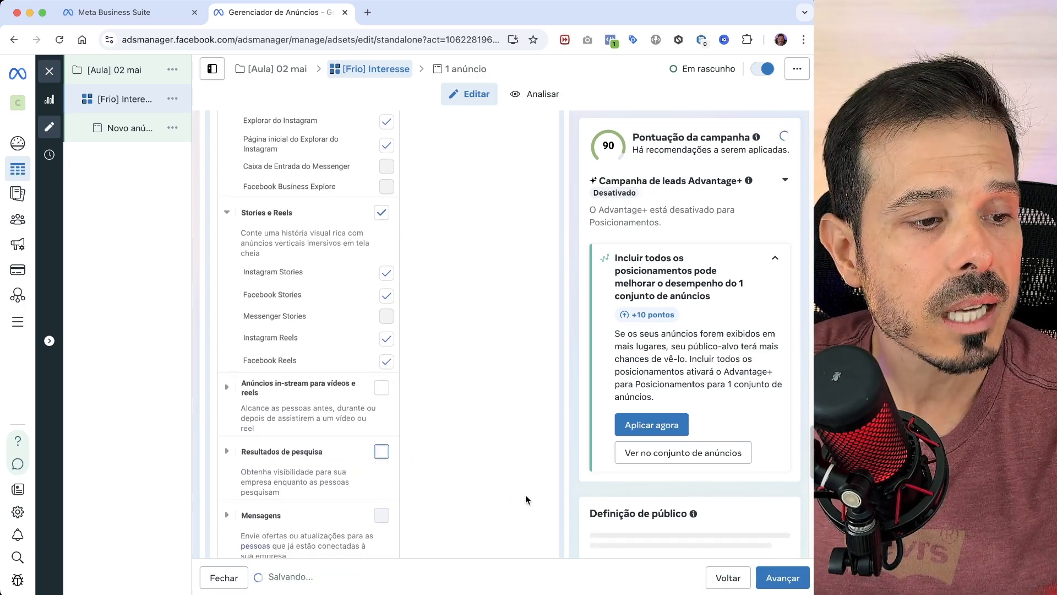
pyautogui.scroll(-5, 525, 495)
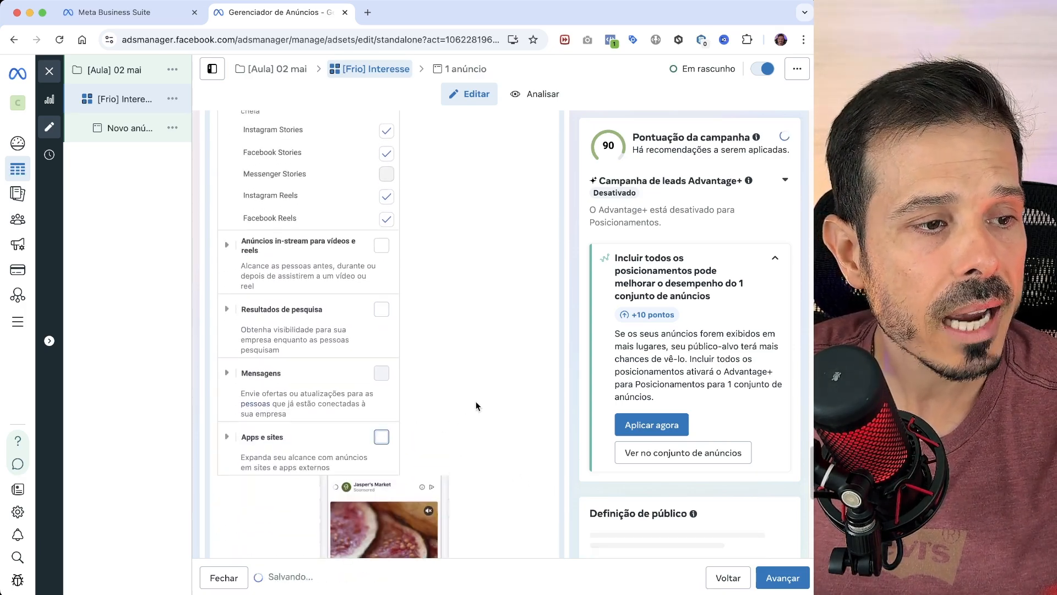
# - Check the selected Feeds and Stories e Reels placements, and exclude Facebook from the ad set's platforms
pyautogui.scroll(6, 464, 379)
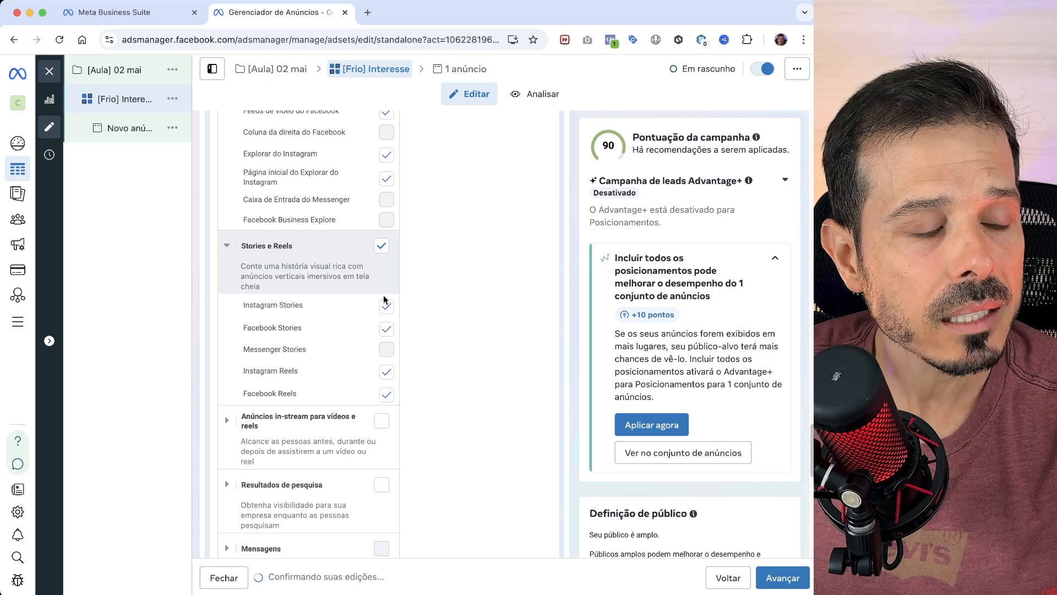
pyautogui.scroll(1, 532, 303)
pyautogui.scroll(6, 477, 286)
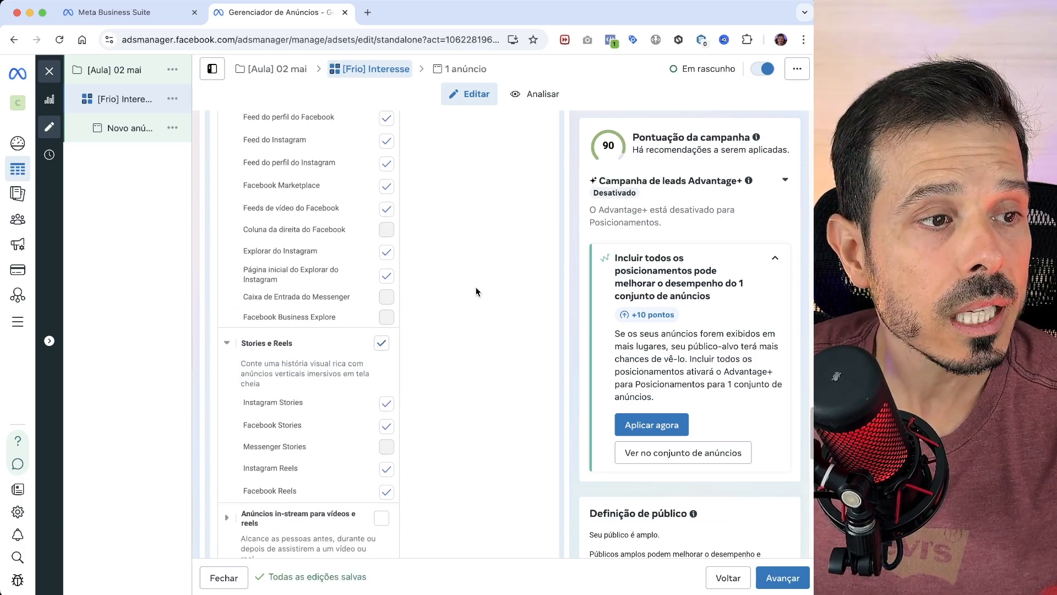
pyautogui.scroll(-1, 479, 279)
pyautogui.scroll(-3, 469, 274)
pyautogui.scroll(2, 474, 269)
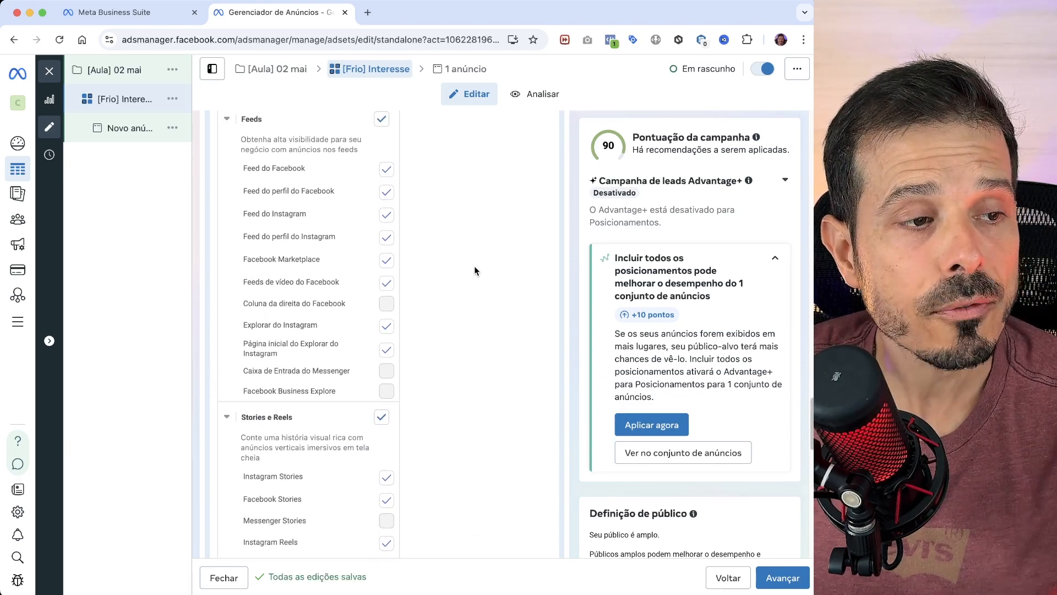
pyautogui.scroll(3, 477, 254)
pyautogui.scroll(1, 474, 256)
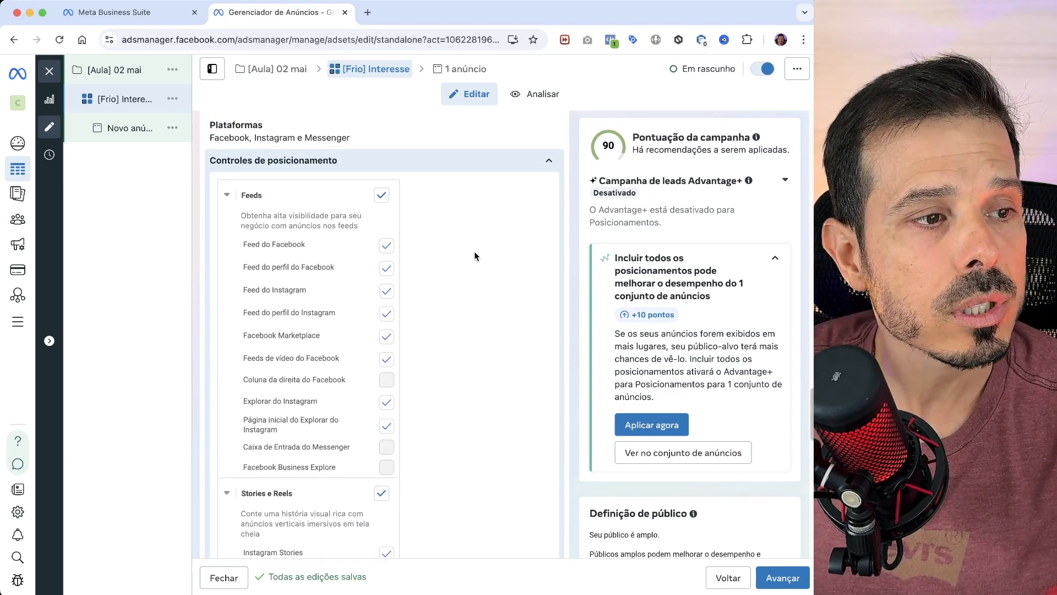
pyautogui.click(552, 131)
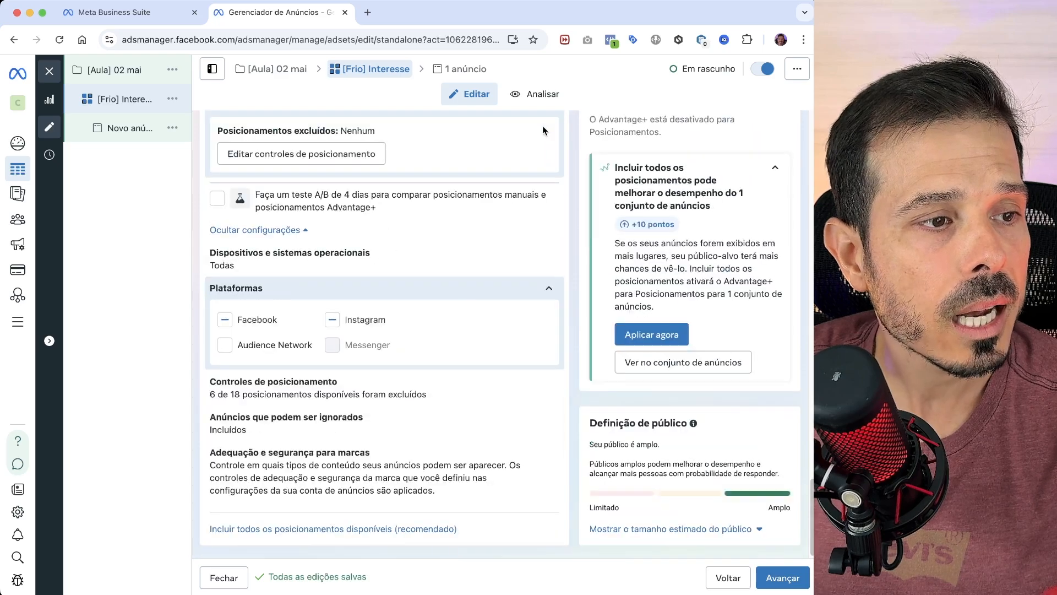
pyautogui.click(225, 323)
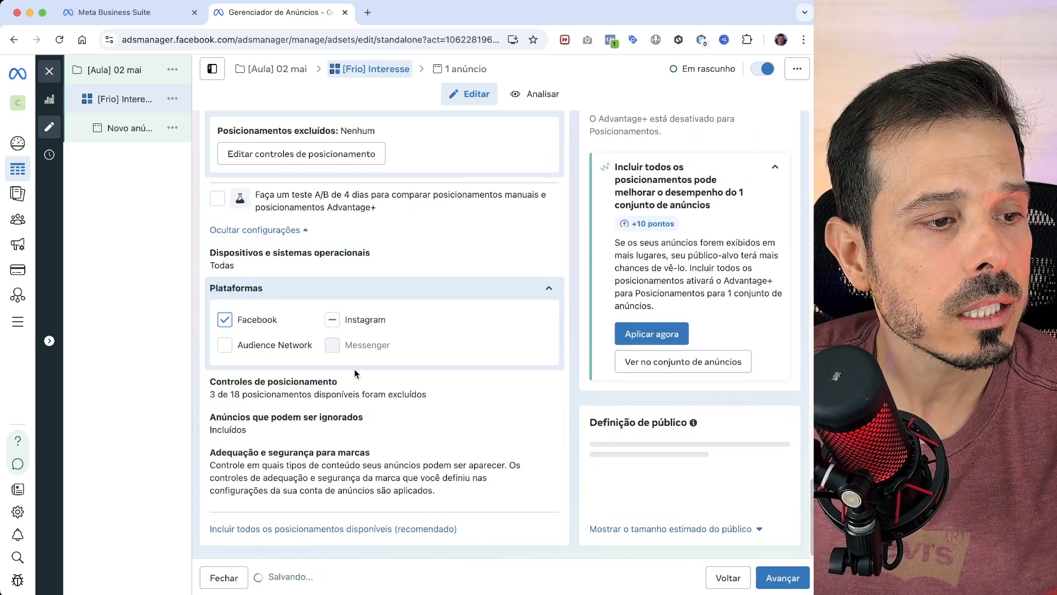
pyautogui.click(224, 320)
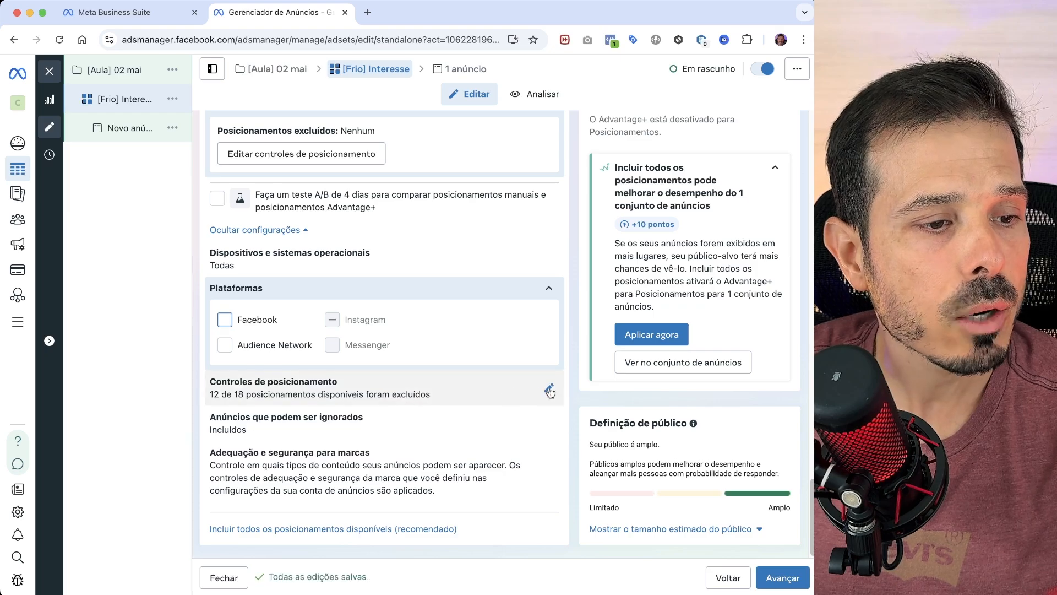
# - Reopen the placement controls and examine which Feeds and Stories e Reels placements are still selected
pyautogui.click(532, 391)
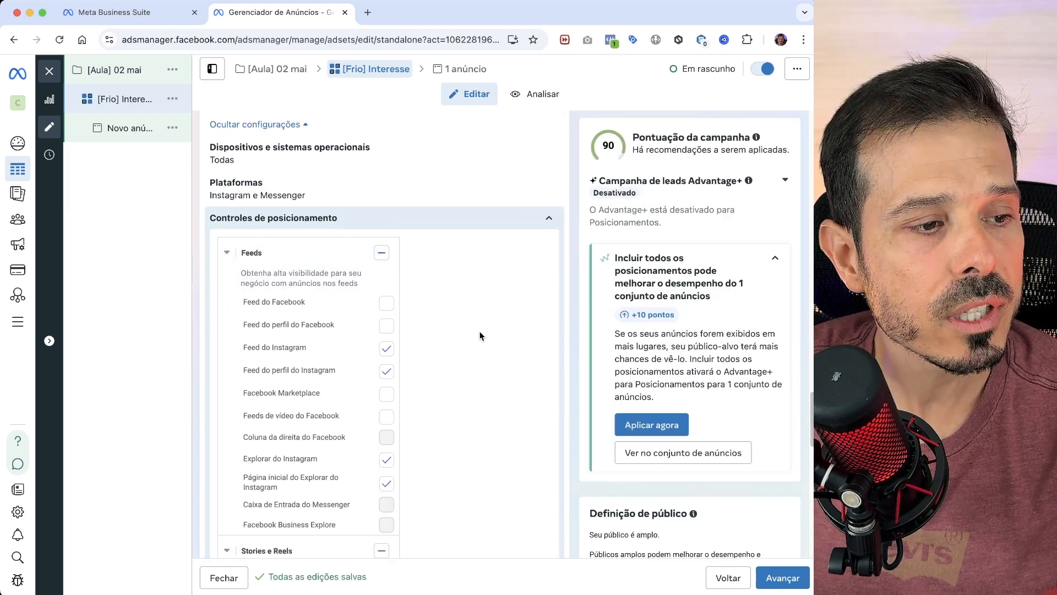
pyautogui.scroll(-5, 490, 328)
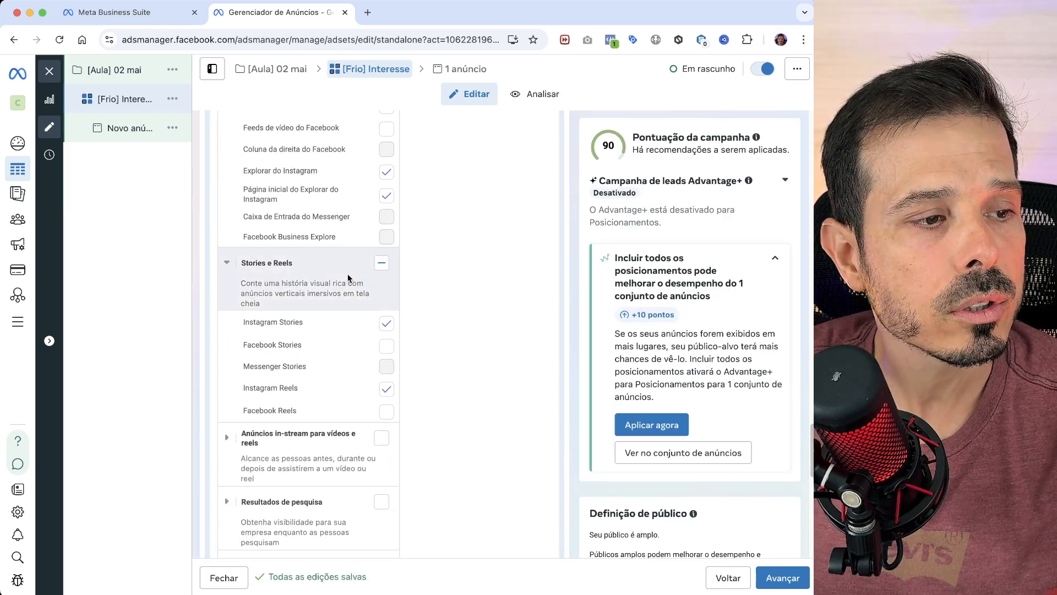
pyautogui.scroll(-4, 473, 315)
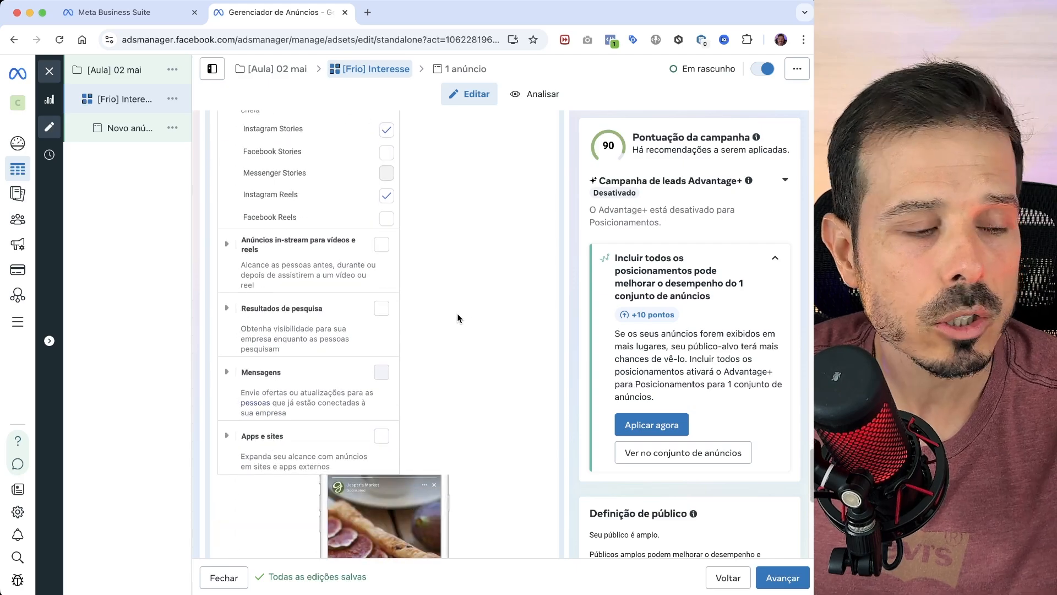
pyautogui.scroll(-10, 460, 309)
pyautogui.scroll(15, 464, 305)
pyautogui.scroll(6, 464, 305)
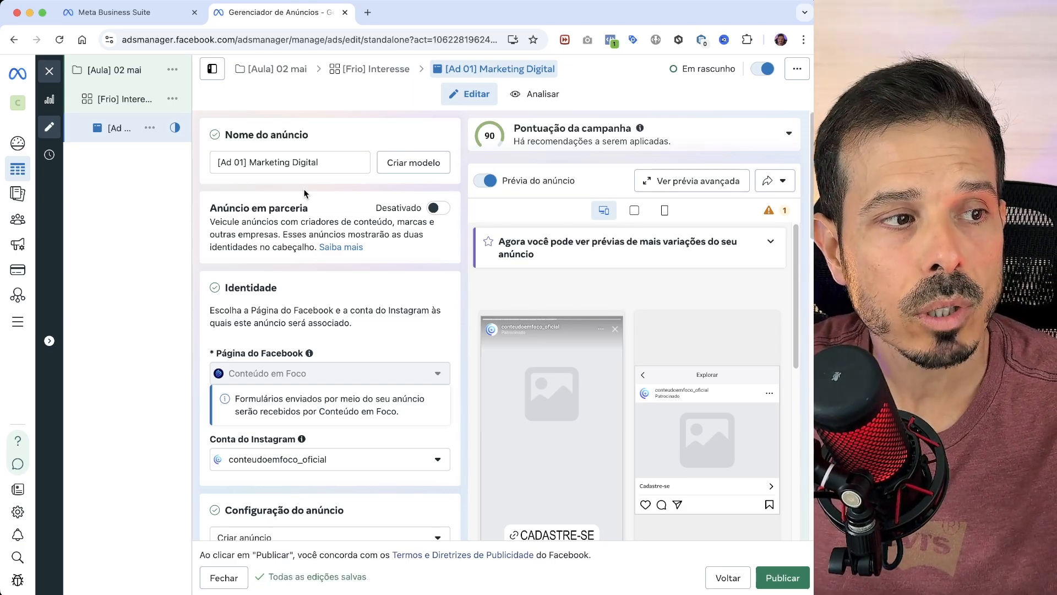
# - Review the ad's name, Facebook page and Instagram account identity, and its setup and format options
pyautogui.moveTo(138, 99)
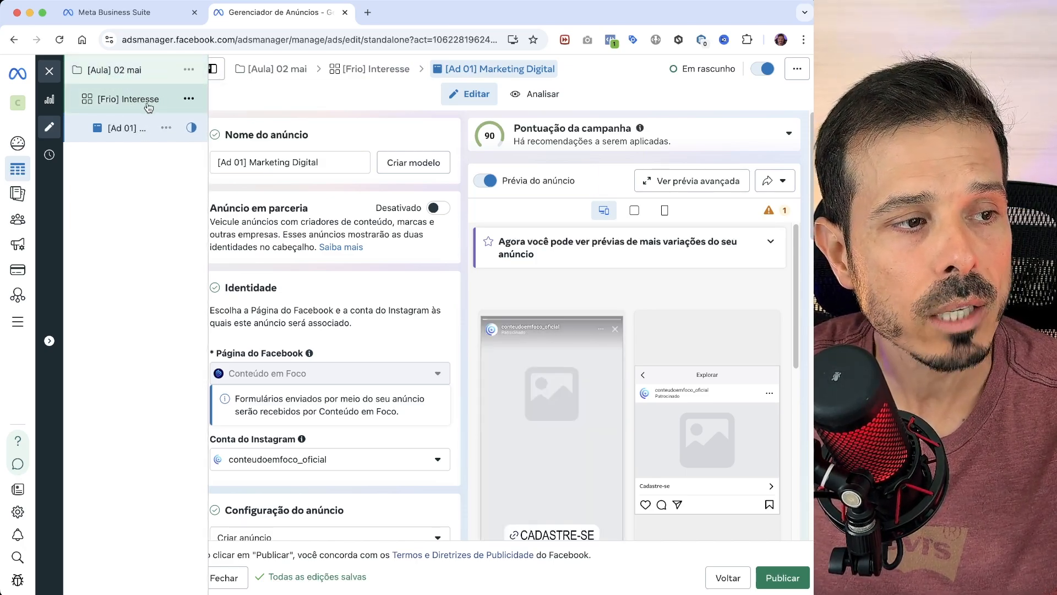
pyautogui.click(339, 164)
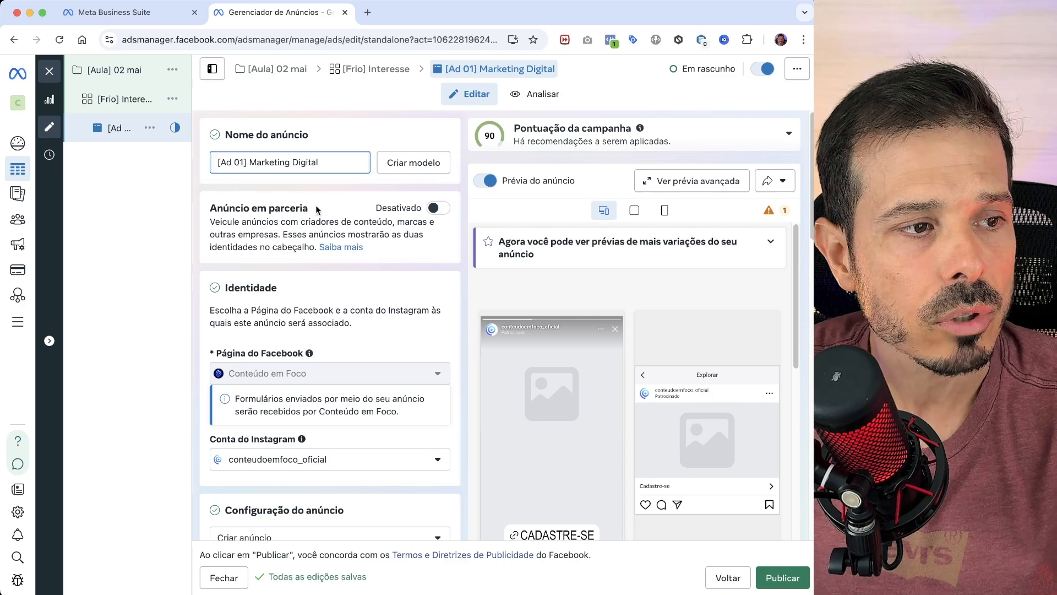
pyautogui.tripleClick(340, 160)
pyautogui.scroll(-3, 418, 309)
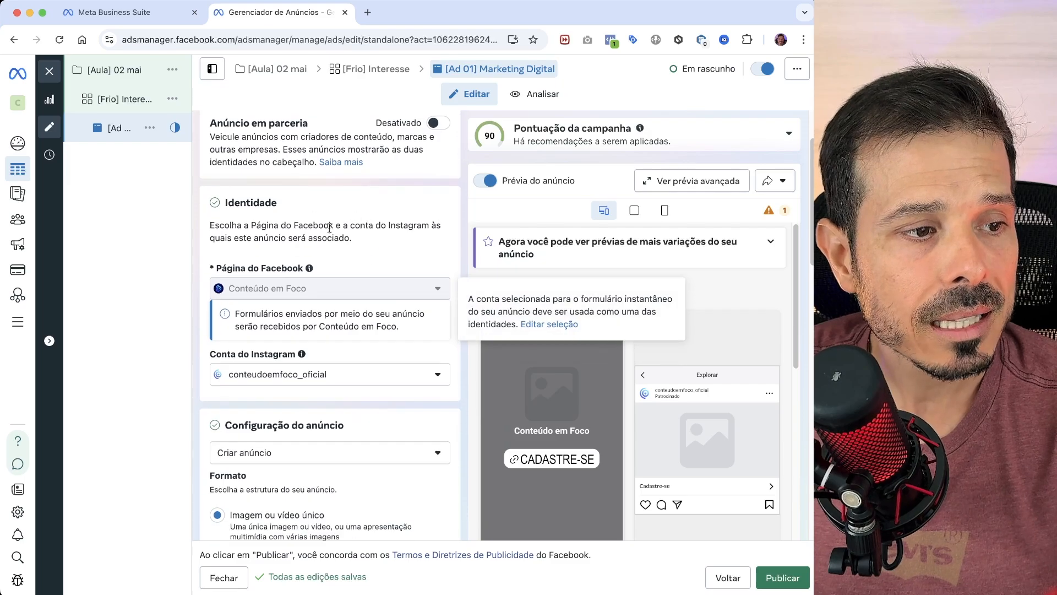
pyautogui.scroll(-2, 388, 327)
pyautogui.moveTo(345, 271)
pyautogui.scroll(-1, 345, 270)
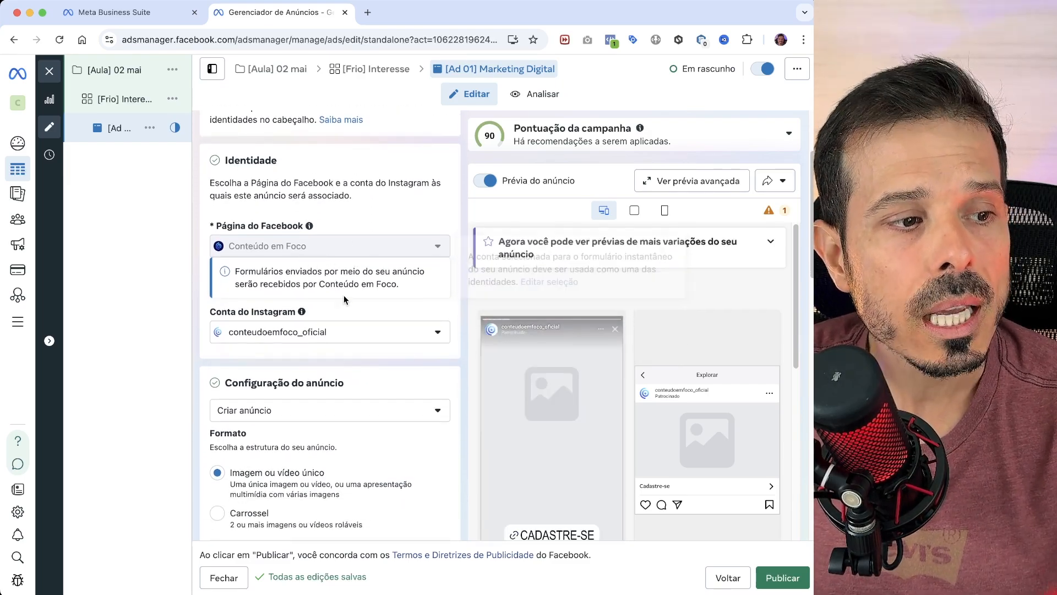
pyautogui.scroll(-1, 364, 287)
pyautogui.scroll(-1, 381, 305)
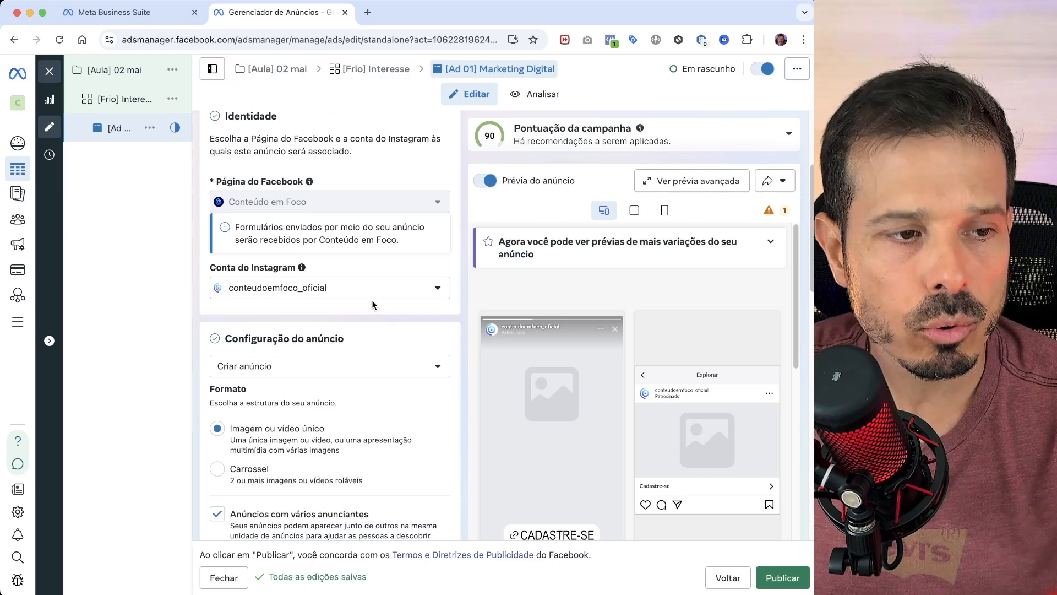
pyautogui.scroll(-3, 374, 300)
pyautogui.scroll(-1, 378, 346)
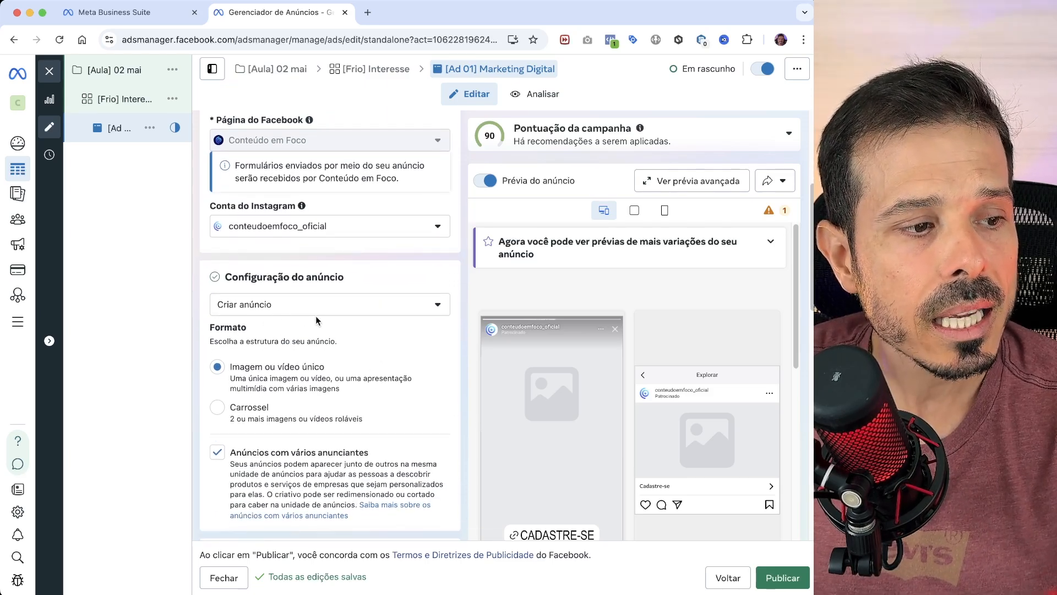
pyautogui.scroll(-1, 309, 319)
# - Change the ad setup to Usar publicação existente and check the destination and ad creative sections
pyautogui.click(315, 293)
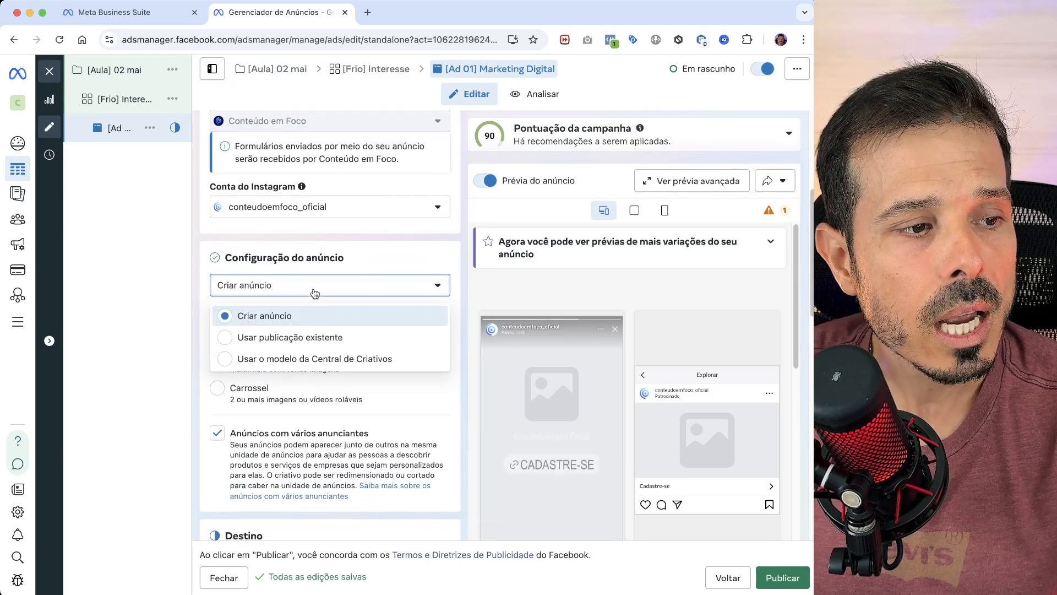
pyautogui.click(329, 337)
pyautogui.scroll(-8, 373, 361)
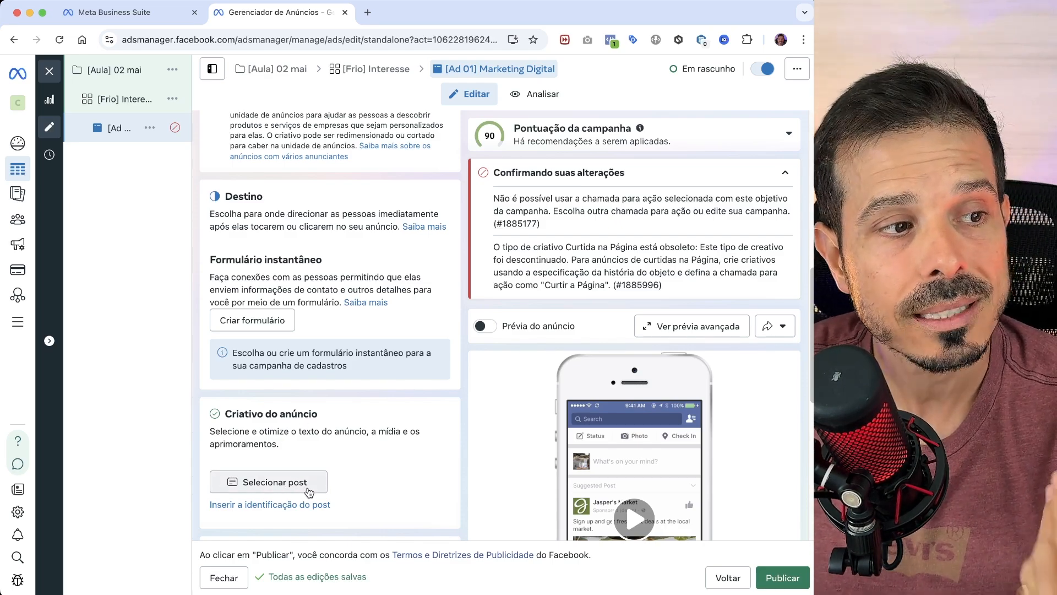
pyautogui.scroll(-1, 300, 459)
pyautogui.scroll(5, 301, 458)
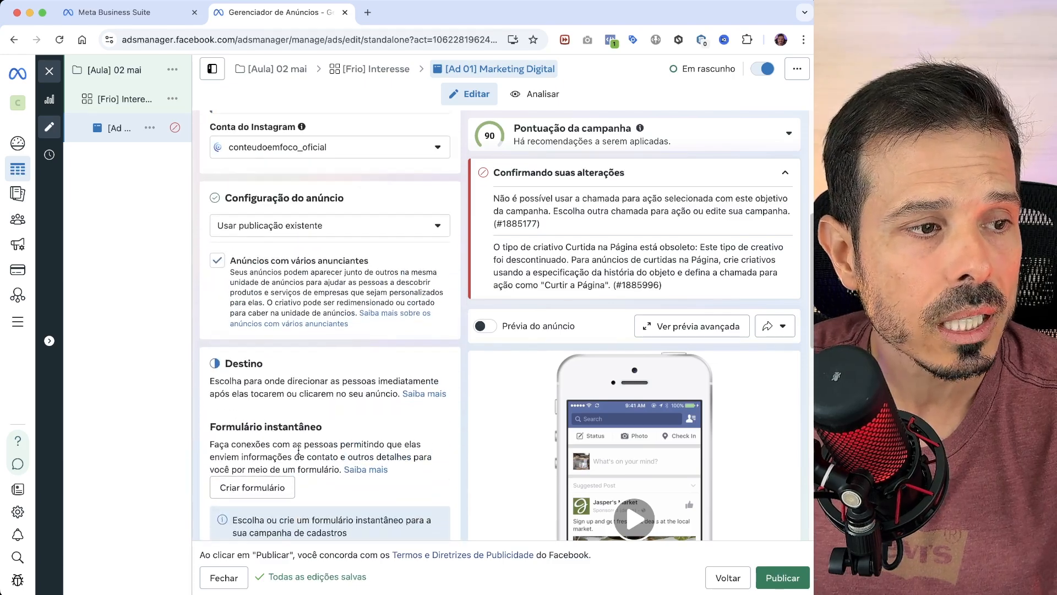
# - Set the ad setup to Criar anúncio and review the format, multi-advertiser and destination sections
pyautogui.click(296, 227)
pyautogui.click(298, 259)
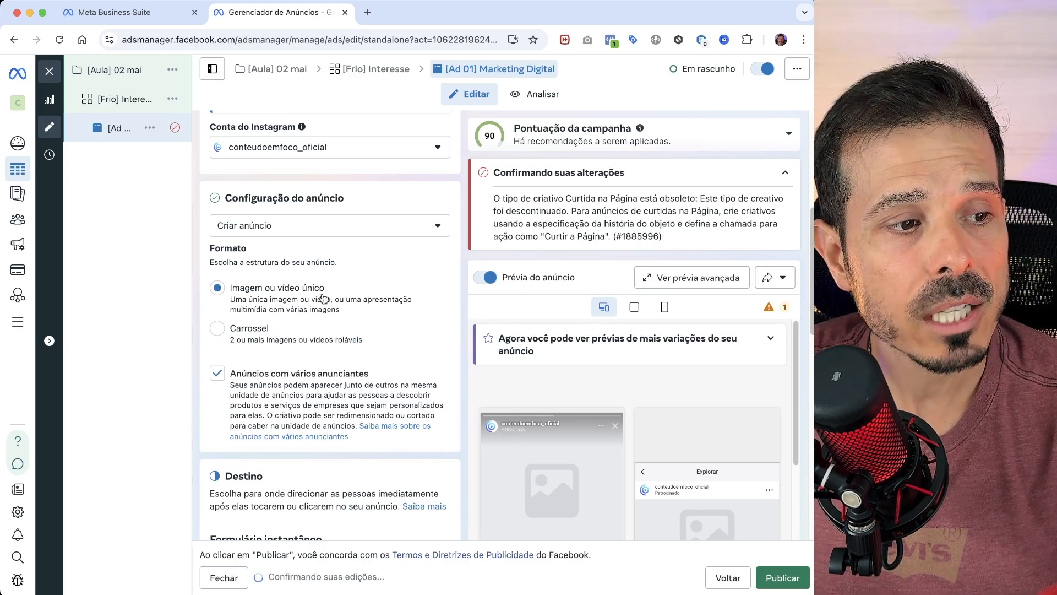
pyautogui.scroll(-2, 380, 336)
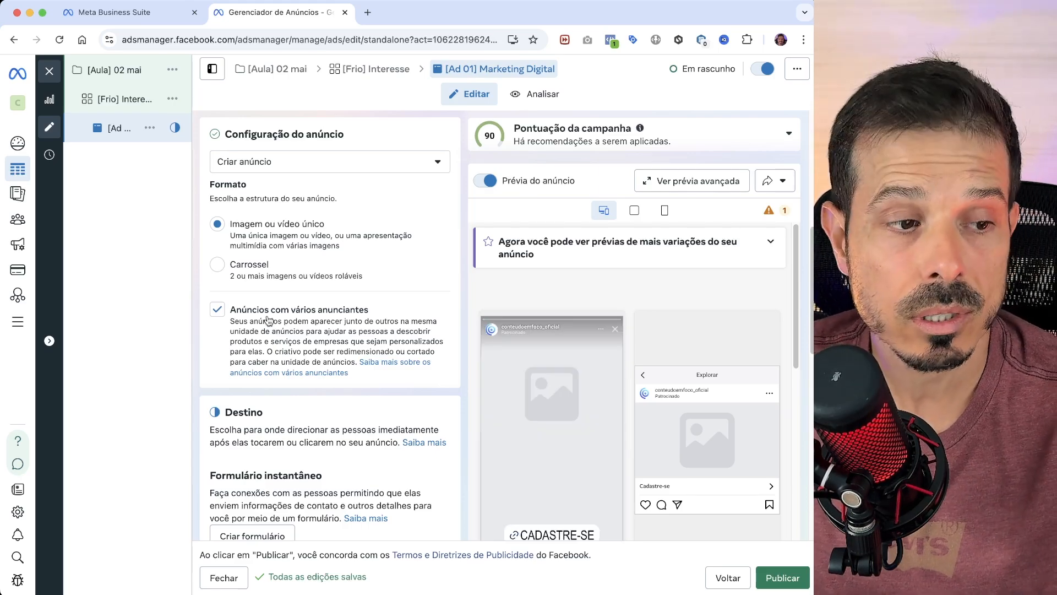
pyautogui.scroll(-3, 268, 321)
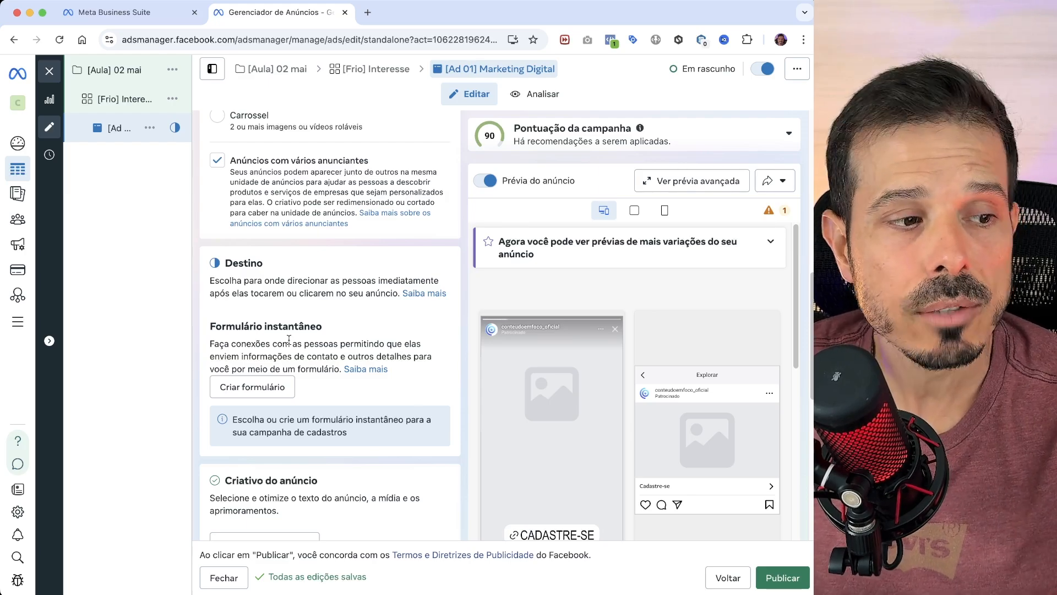
pyautogui.scroll(-1, 288, 341)
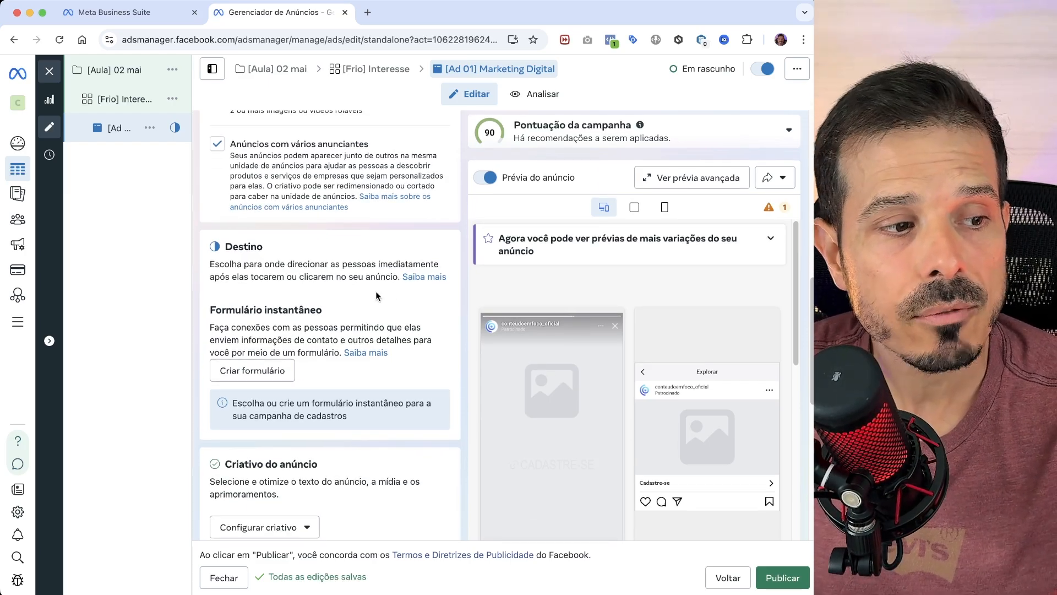
# - Start a new instant form named "Aula 02 mai" with the Mais volume type and continue to its questions
pyautogui.click(255, 370)
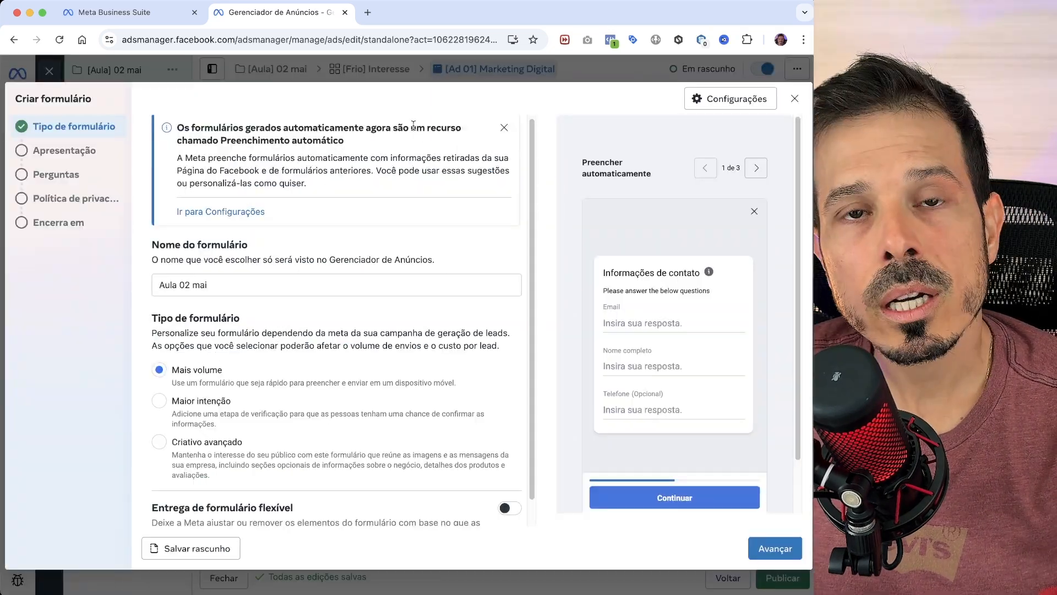
pyautogui.scroll(-1, 300, 283)
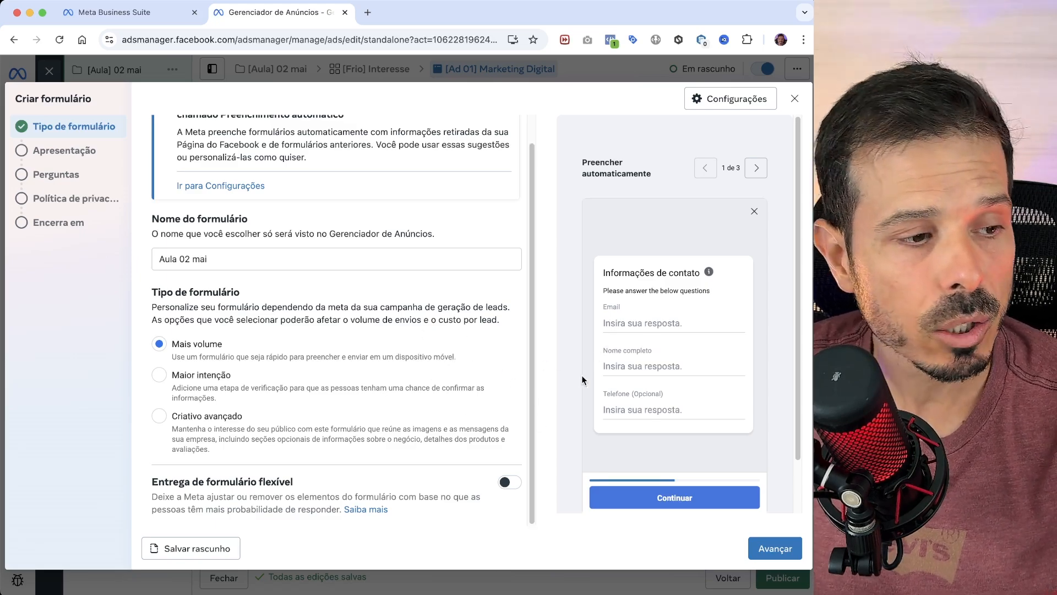
pyautogui.click(762, 555)
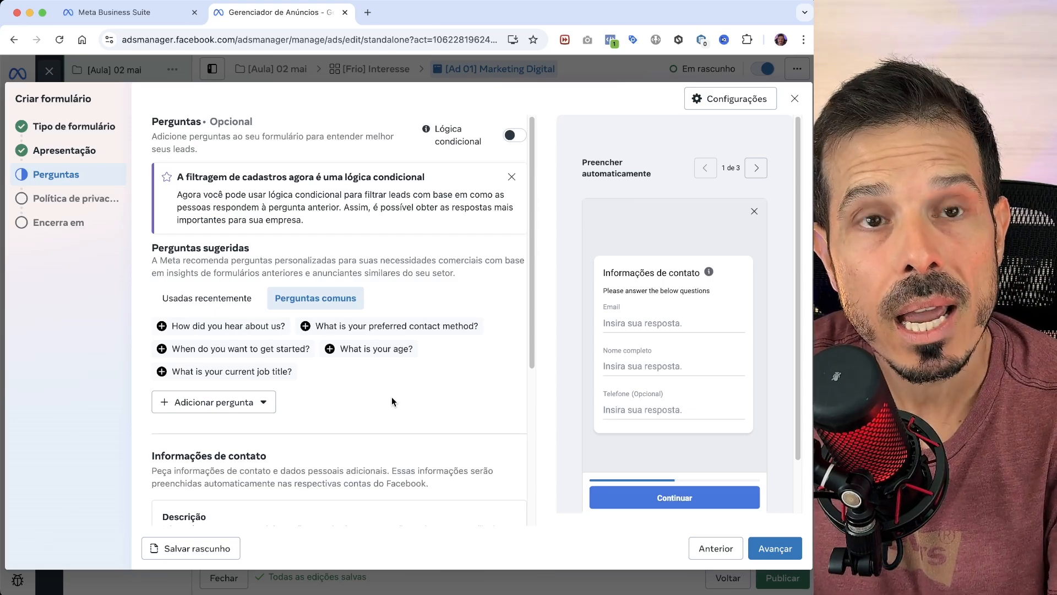
# - Add the multiple-choice question "Tem interesse de receber contato de um de nossos especialistas para falar sobre marketing digital?" with answers Sim and Não
pyautogui.click(259, 402)
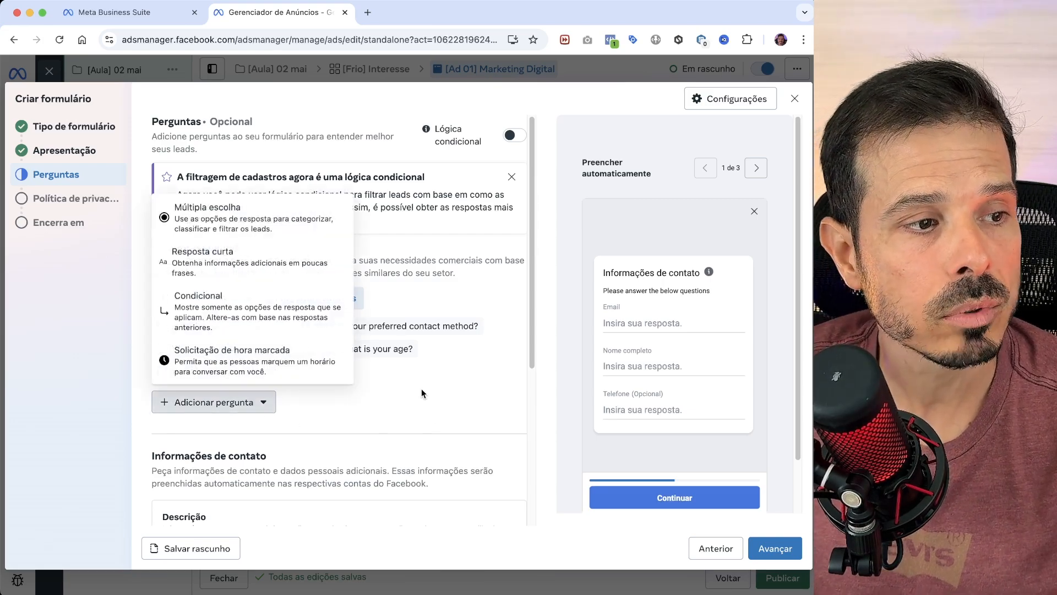
pyautogui.click(259, 215)
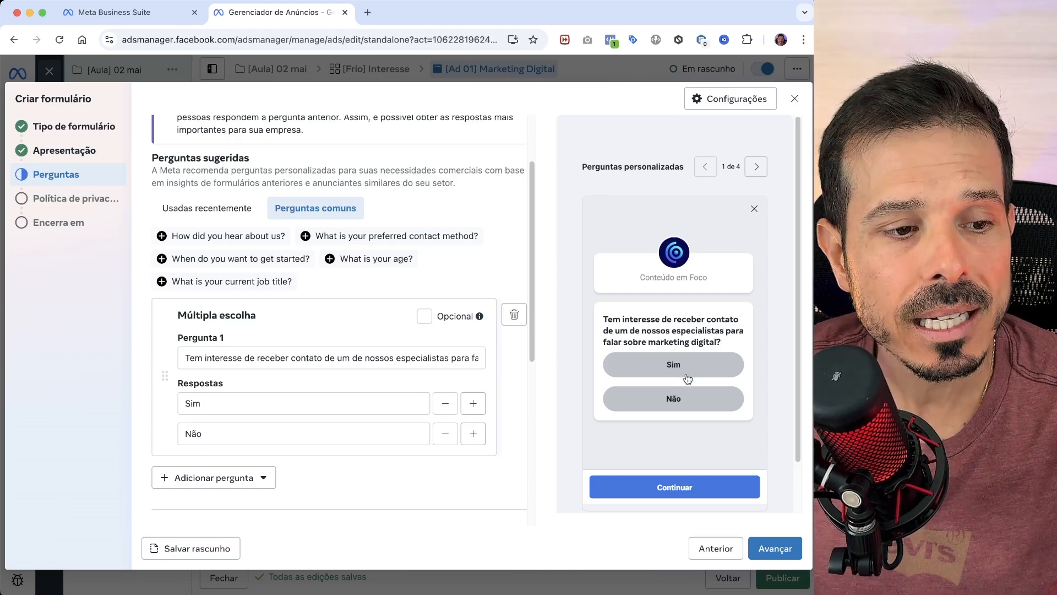
pyautogui.scroll(-5, 364, 397)
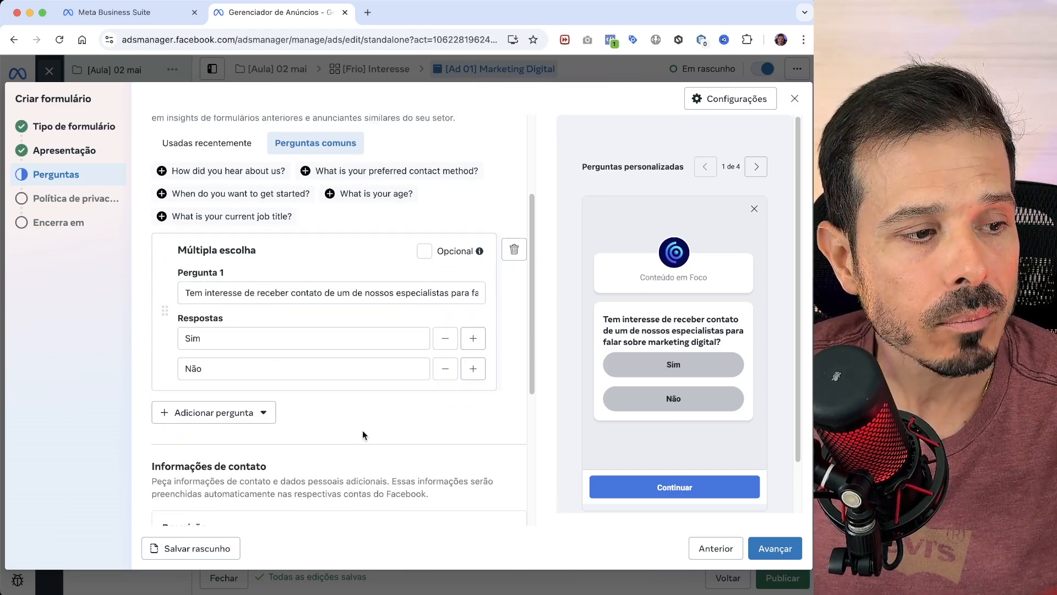
# - Check the contact information screen in the form preview and set its description to "Informe seus dados de contato"
pyautogui.scroll(-3, 358, 433)
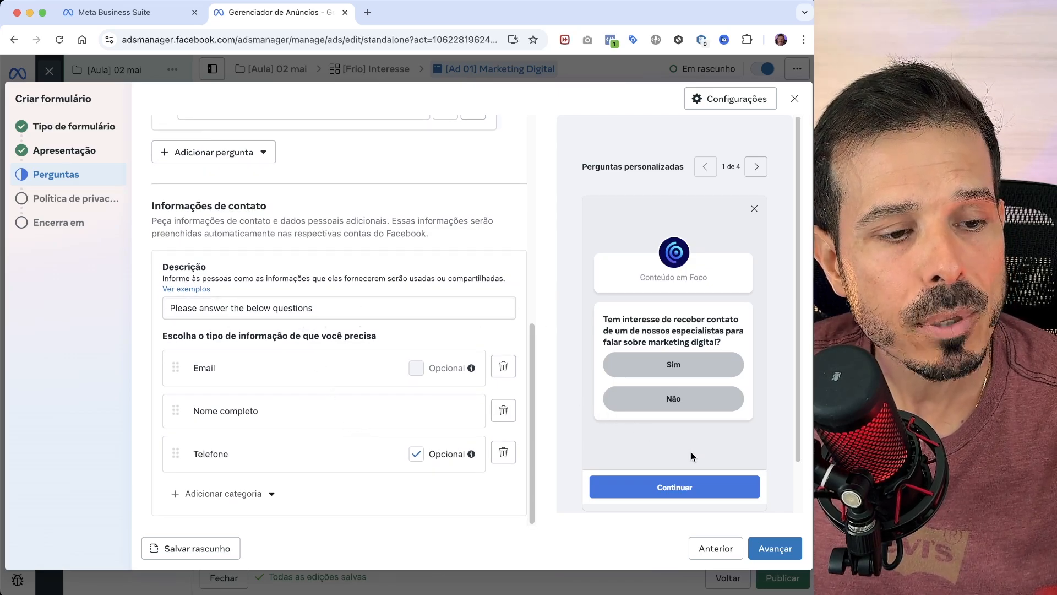
pyautogui.click(754, 168)
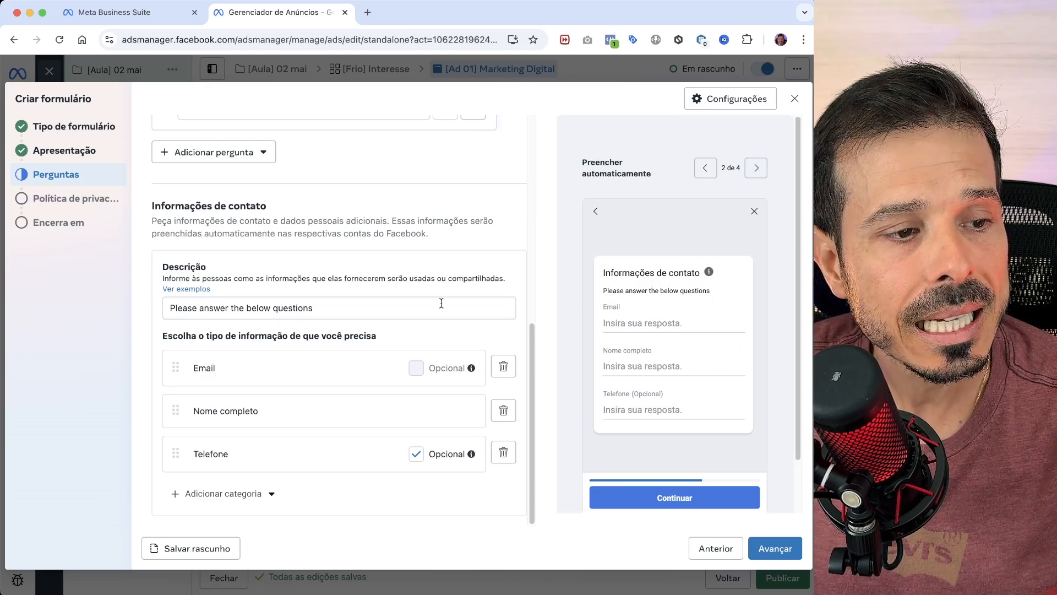
pyautogui.moveTo(339, 307); pyautogui.dragTo(134, 307)
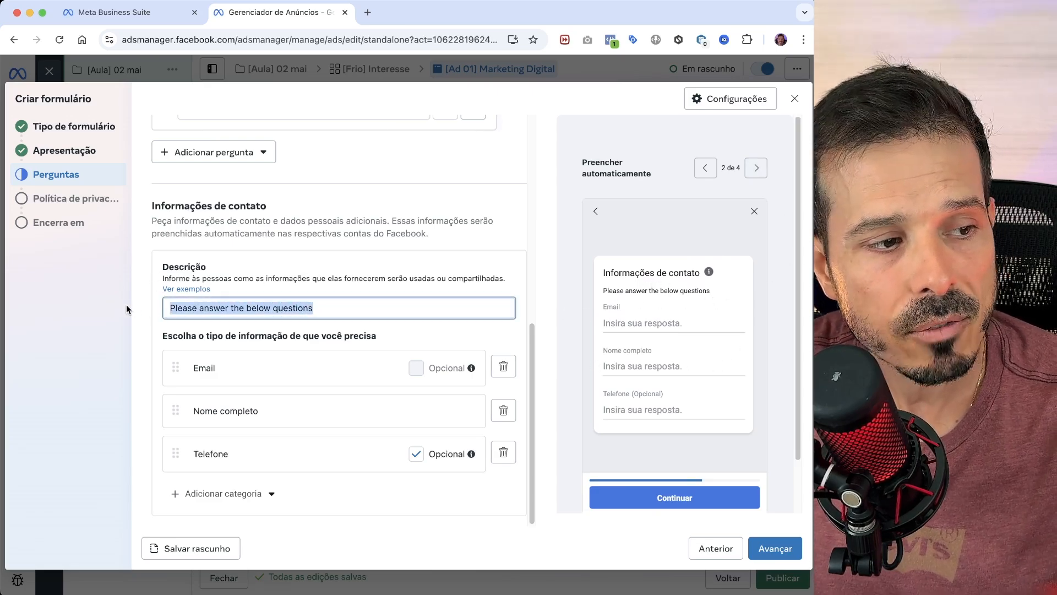
pyautogui.write('Informe seus dados de contato')
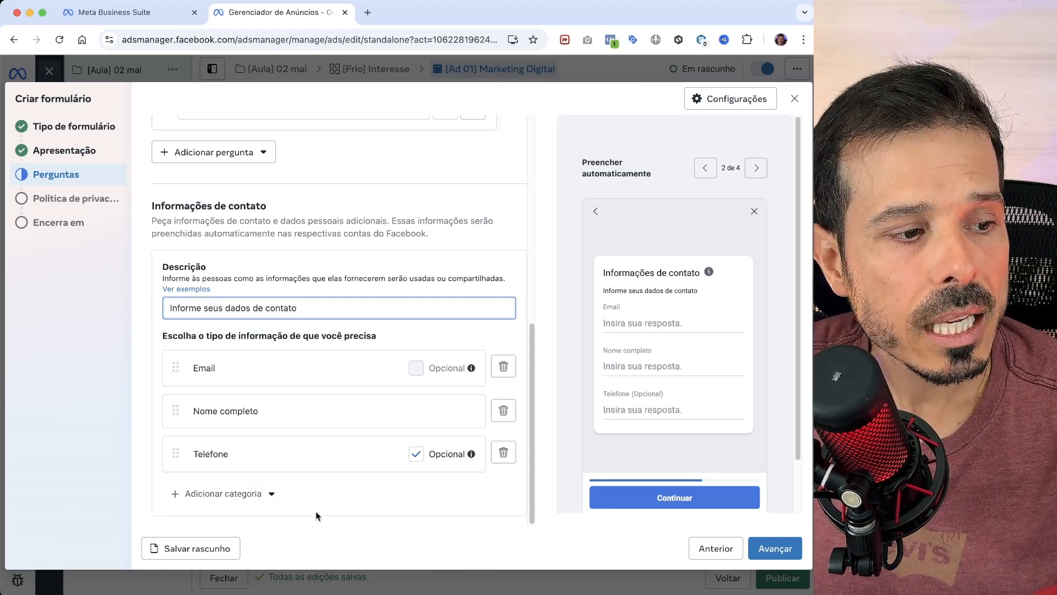
# - Look through the additional contact information categories, and set the privacy policy link to invente.com
pyautogui.click(256, 496)
pyautogui.moveTo(280, 383)
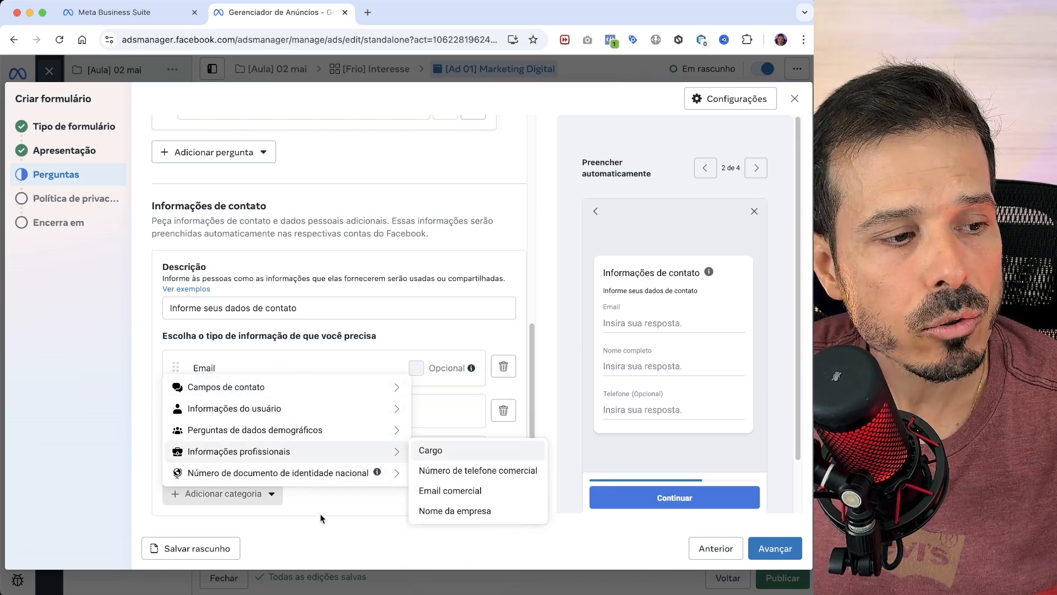
pyautogui.click(336, 481)
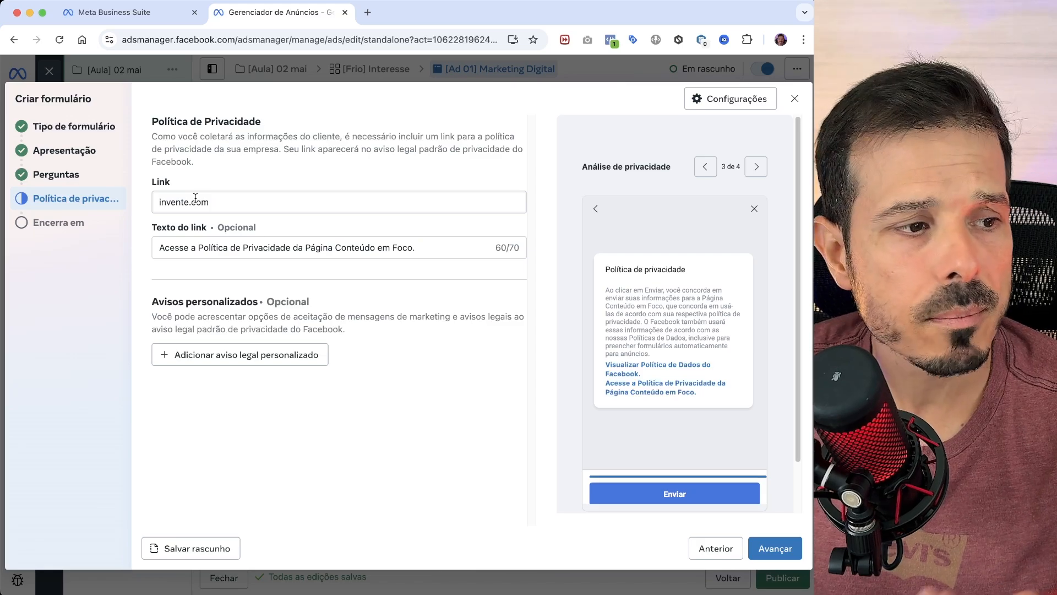
pyautogui.click(785, 551)
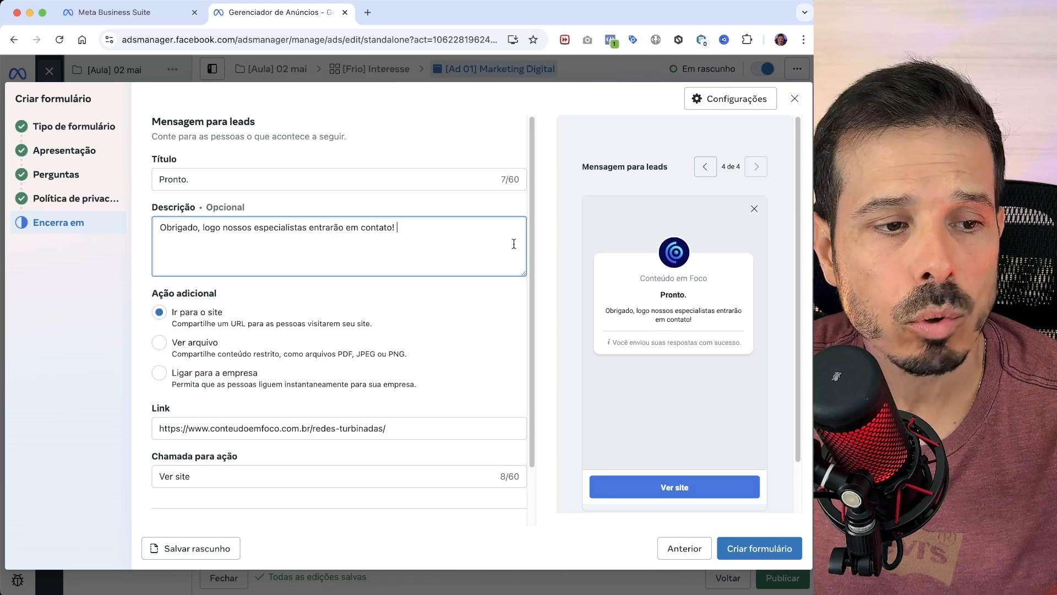
pyautogui.scroll(-1, 378, 280)
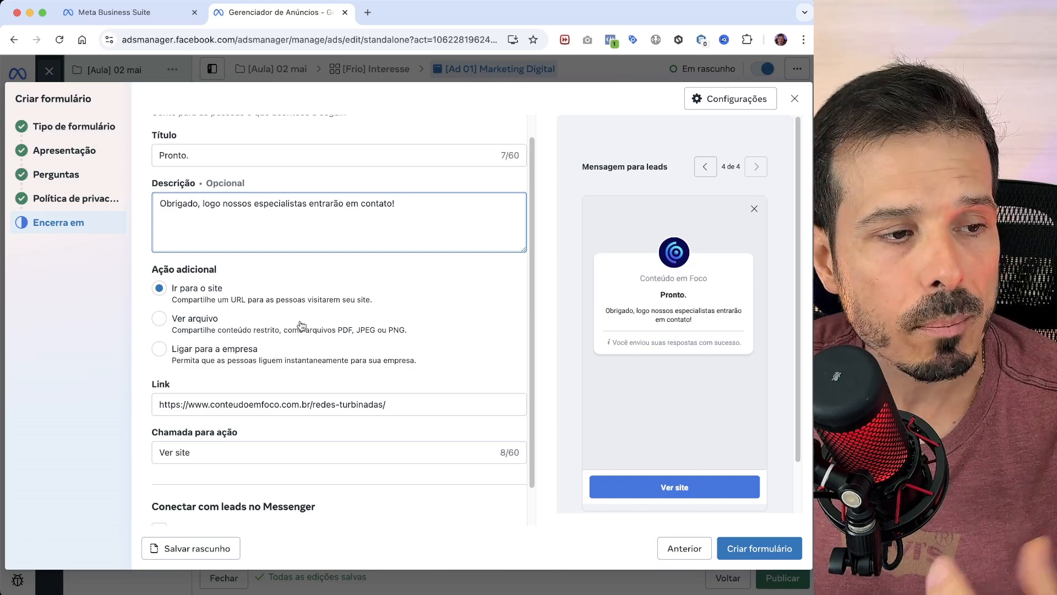
pyautogui.scroll(-2, 376, 427)
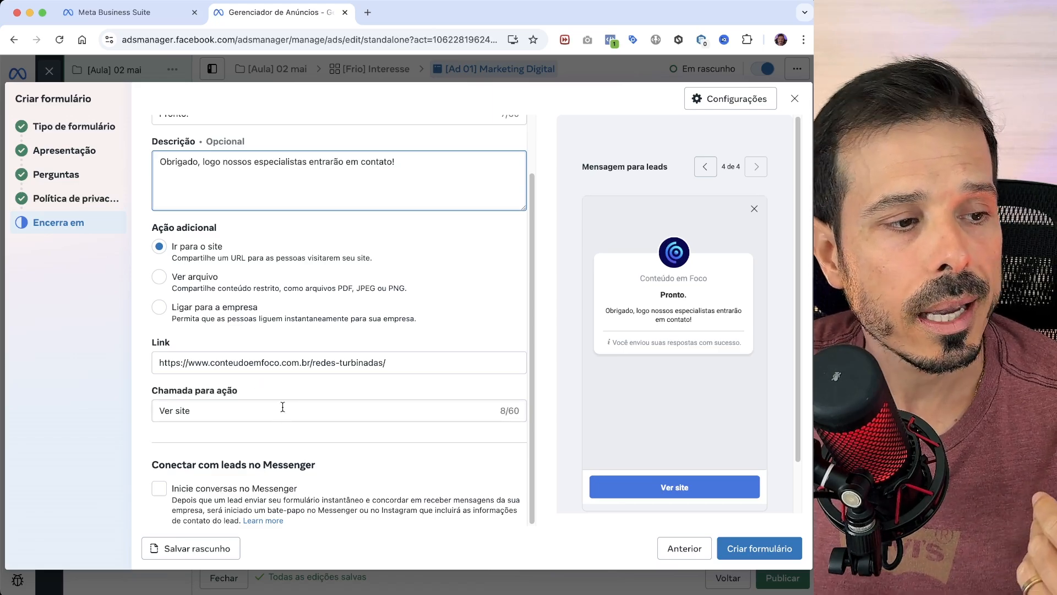
pyautogui.scroll(1, 149, 490)
pyautogui.scroll(-1, 315, 477)
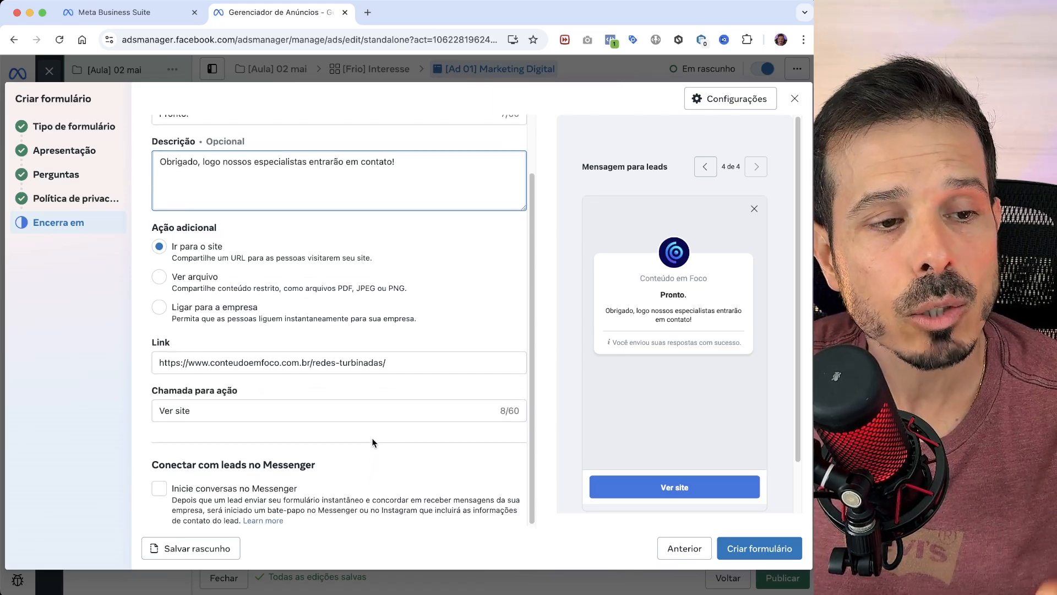
pyautogui.scroll(1, 370, 446)
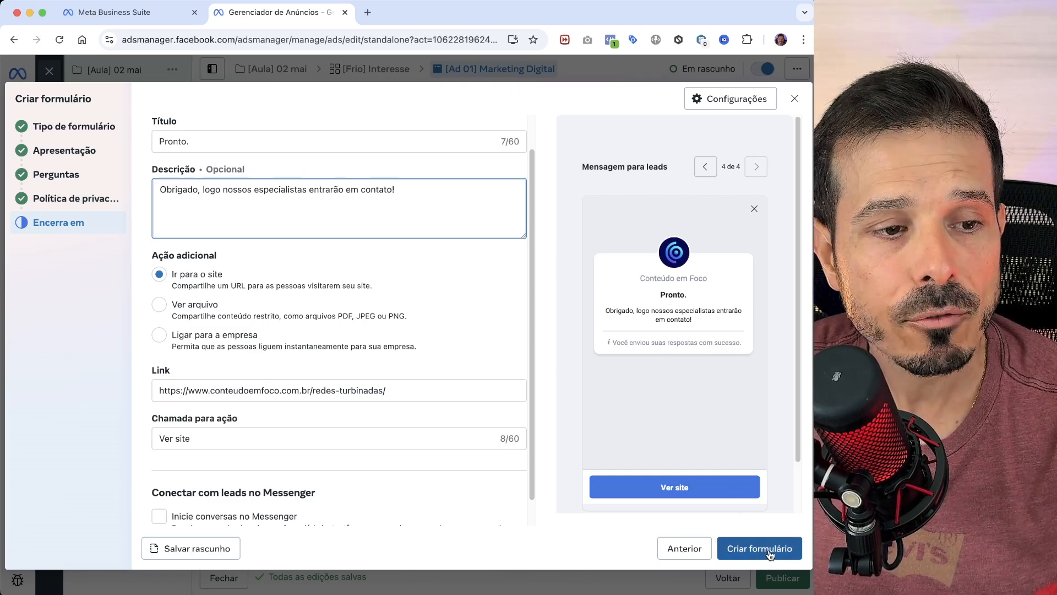
# - Page through the form preview from the custom question to the lead message, and create the form
pyautogui.click(705, 167)
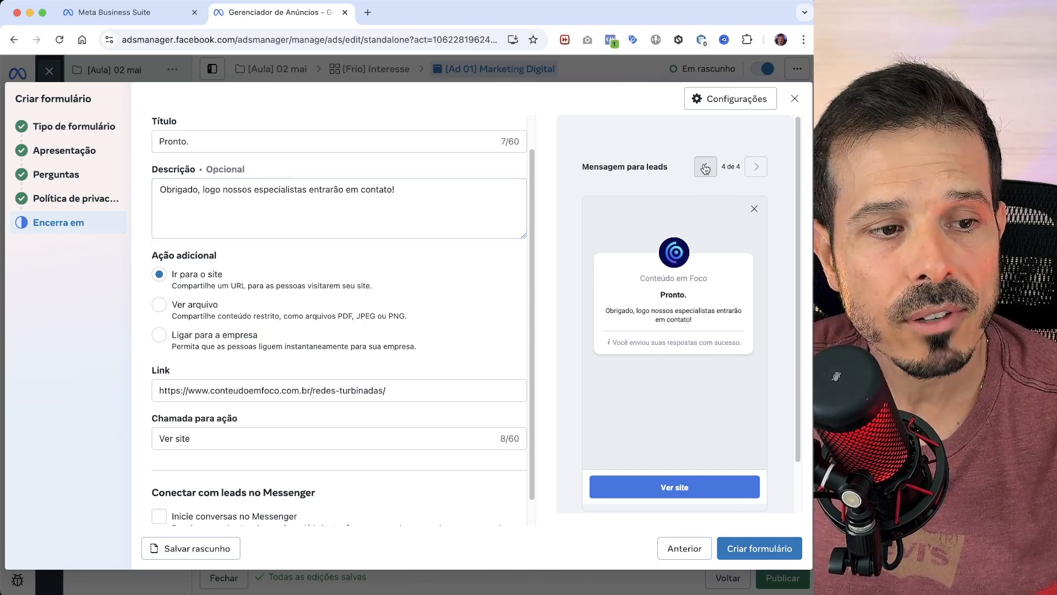
pyautogui.click(705, 167)
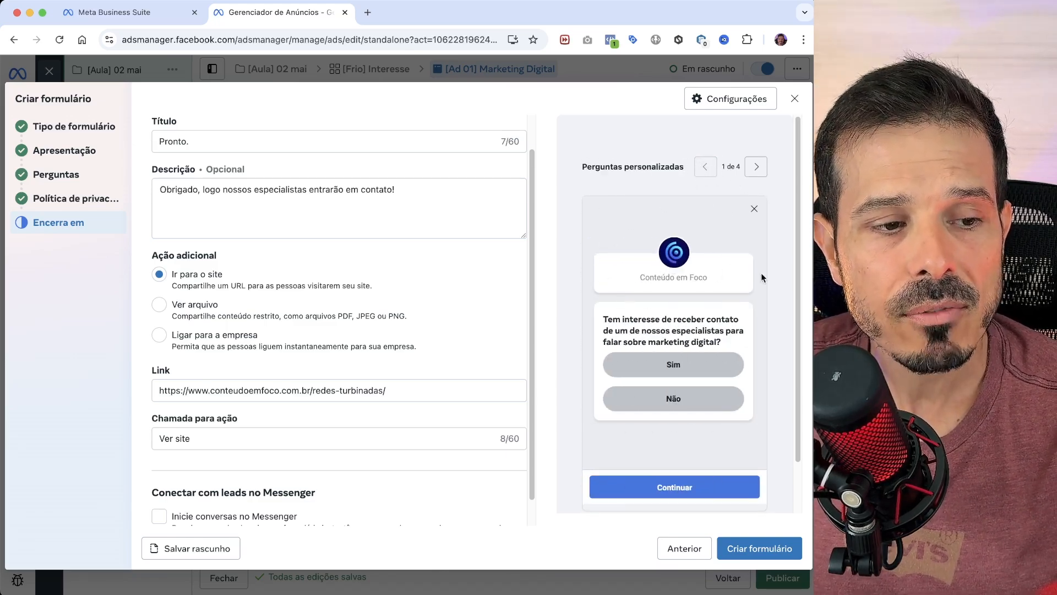
pyautogui.click(760, 172)
pyautogui.click(761, 168)
pyautogui.click(762, 165)
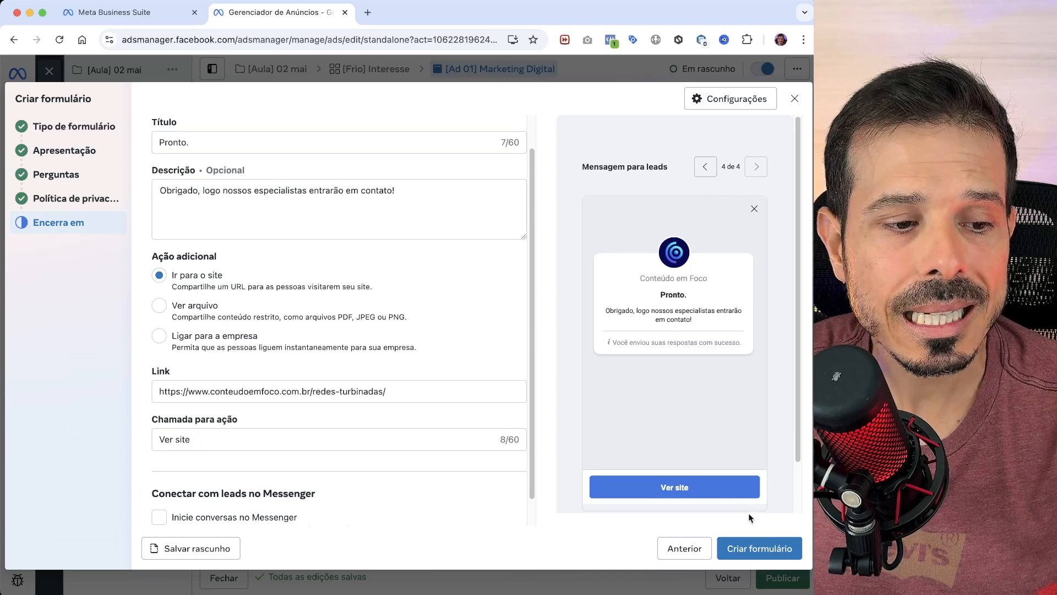
pyautogui.click(770, 555)
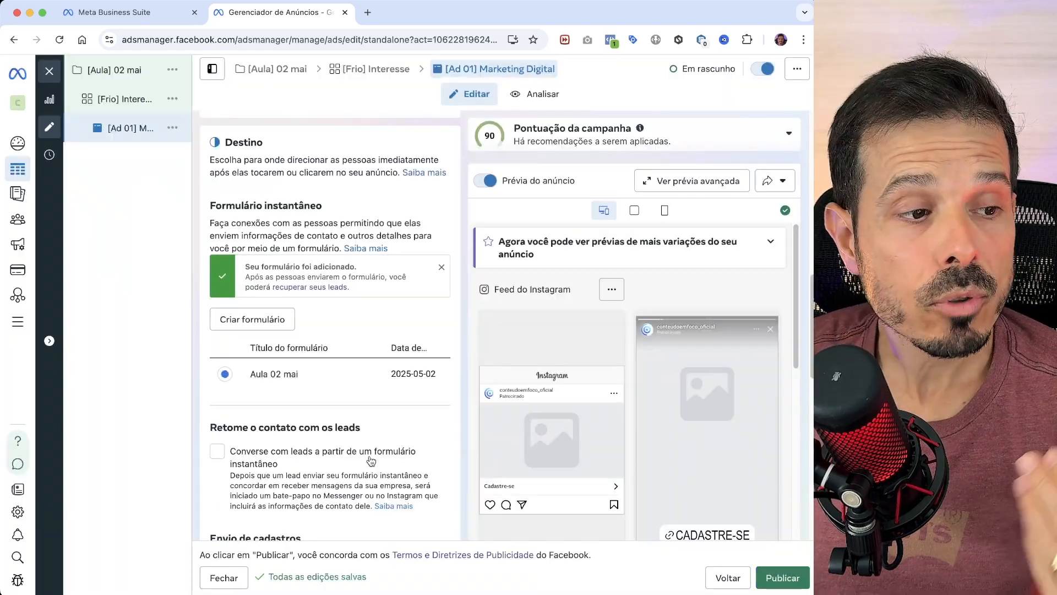
# - Start configuring the ad creative as an image ad and browse the available Instagram and page media
pyautogui.scroll(-5, 340, 383)
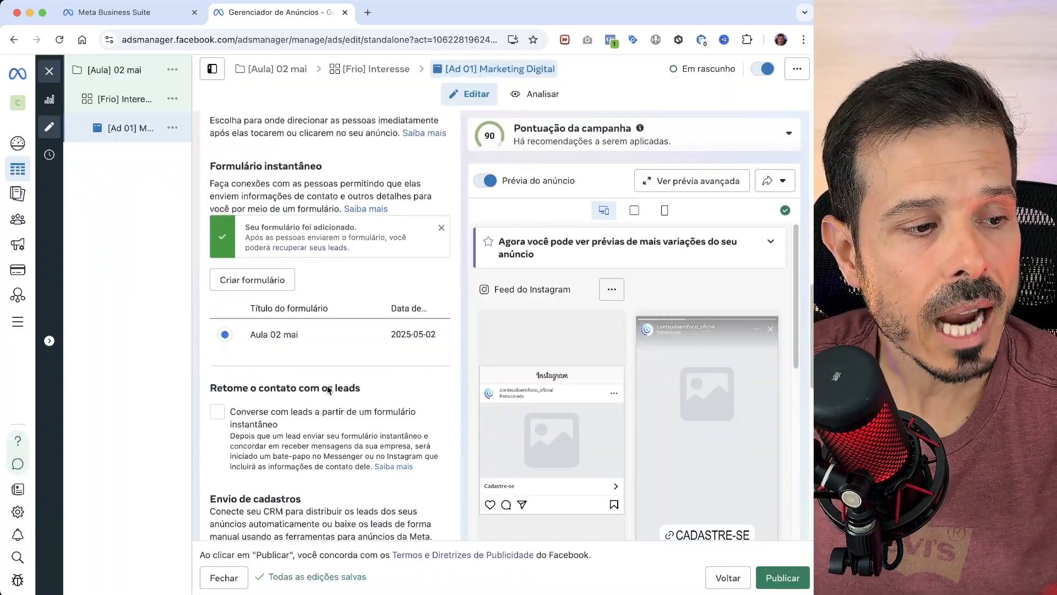
pyautogui.scroll(-5, 344, 392)
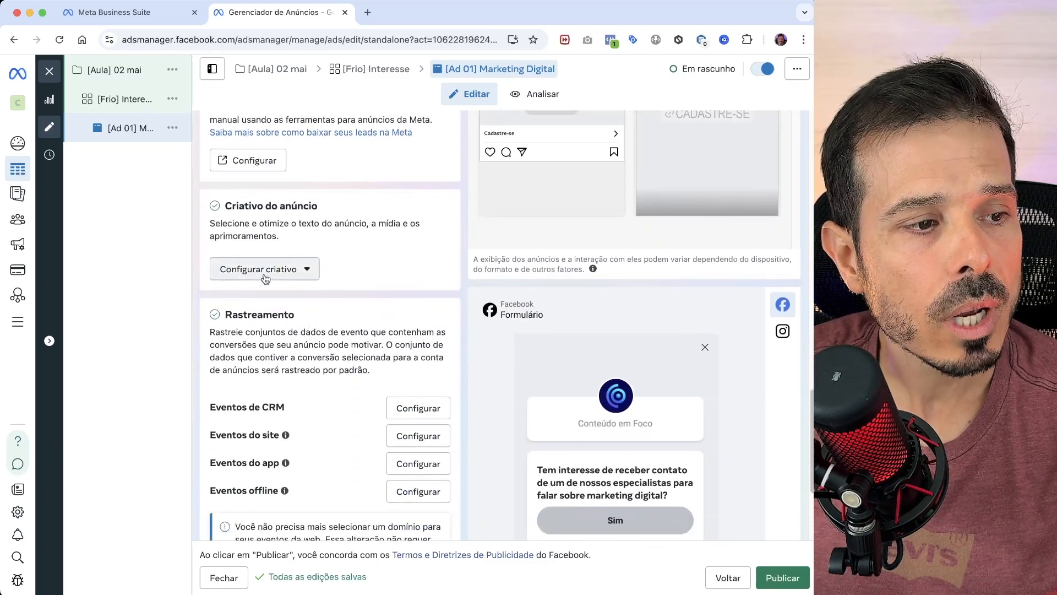
pyautogui.click(266, 274)
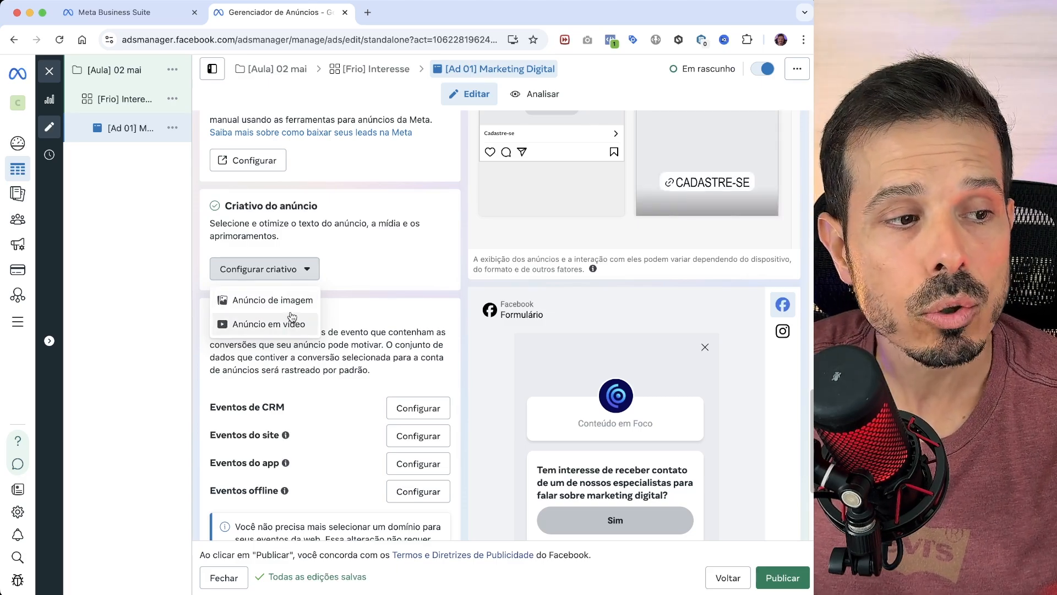
pyautogui.click(293, 301)
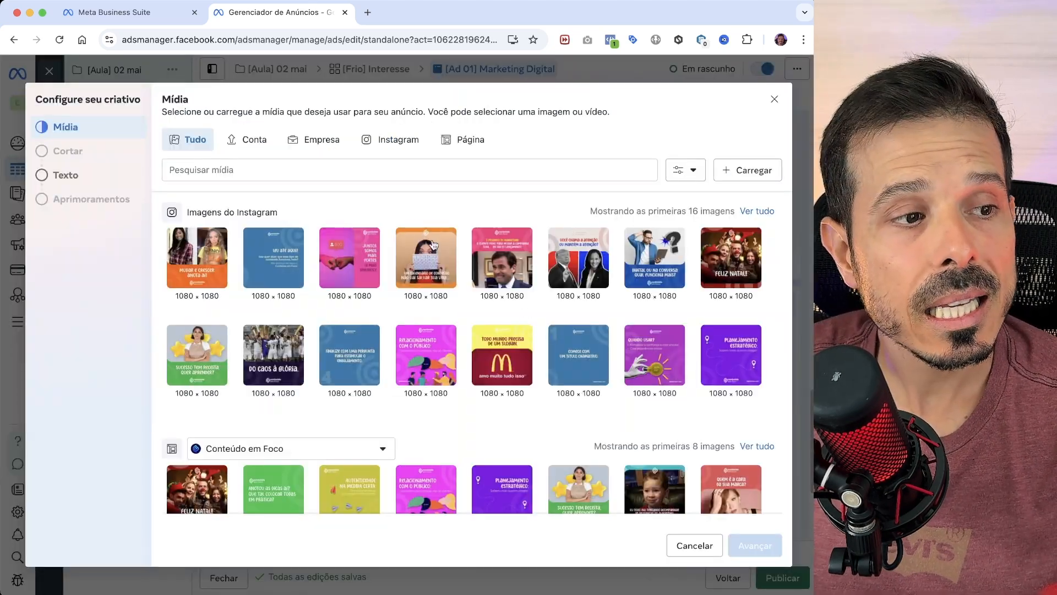
pyautogui.click(392, 140)
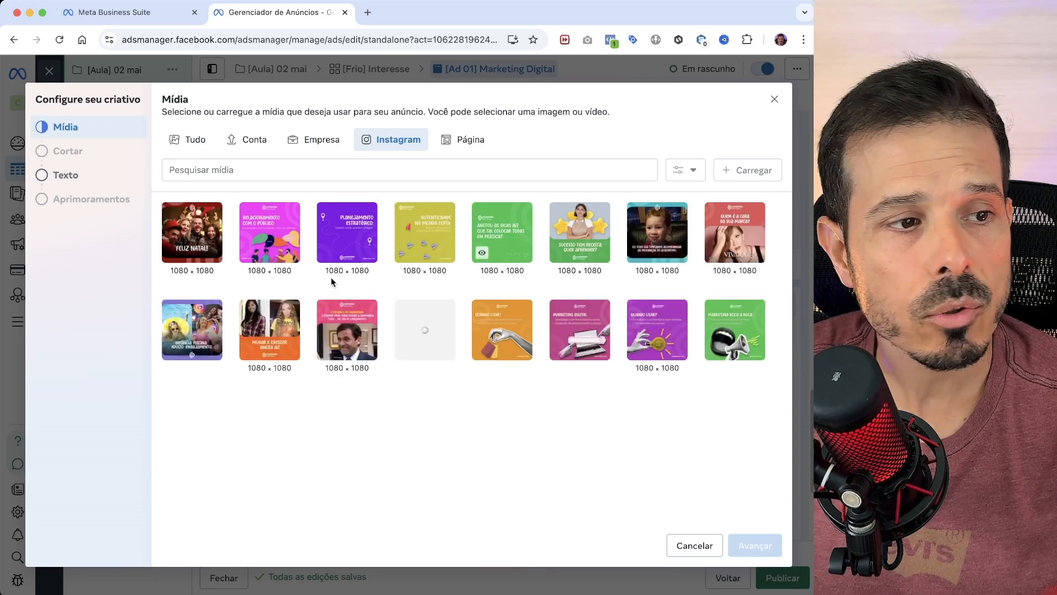
pyautogui.click(472, 140)
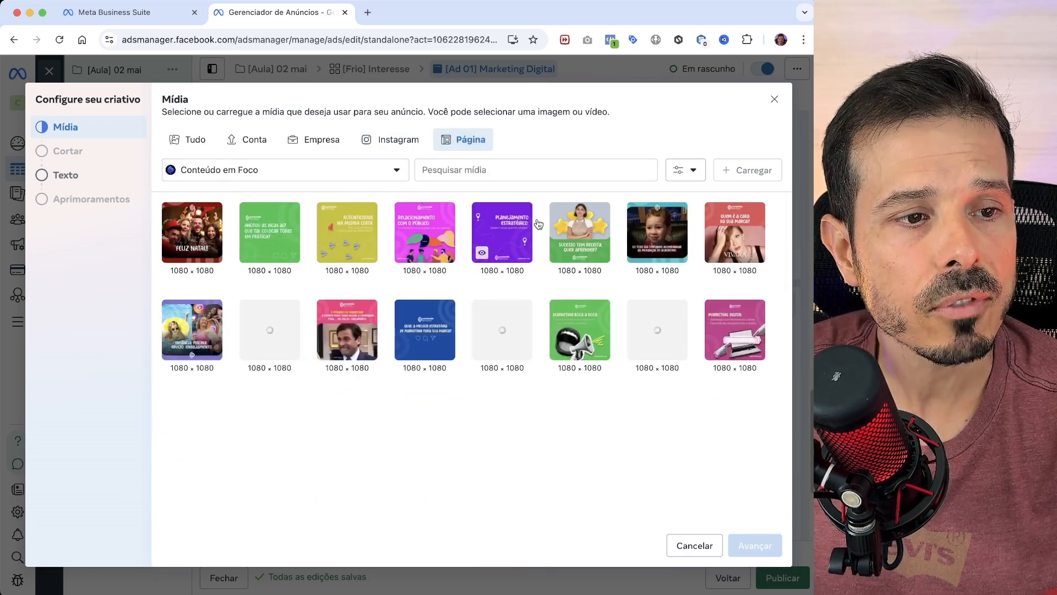
pyautogui.click(193, 140)
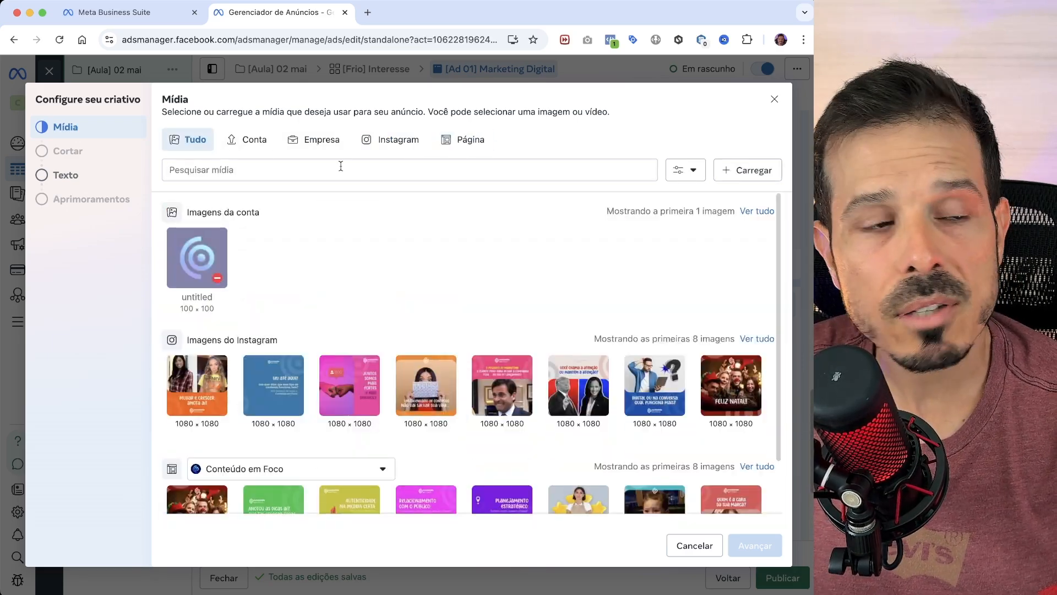
# - Upload the images h.png, 1.png and v.png from the Mesa folder to the ad's media library
pyautogui.click(757, 174)
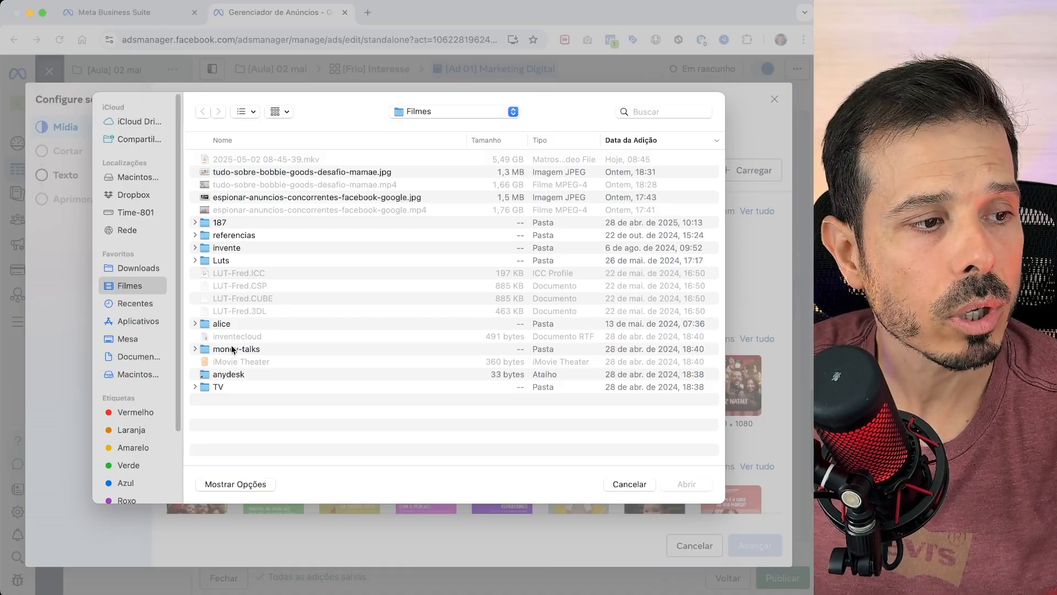
pyautogui.click(132, 338)
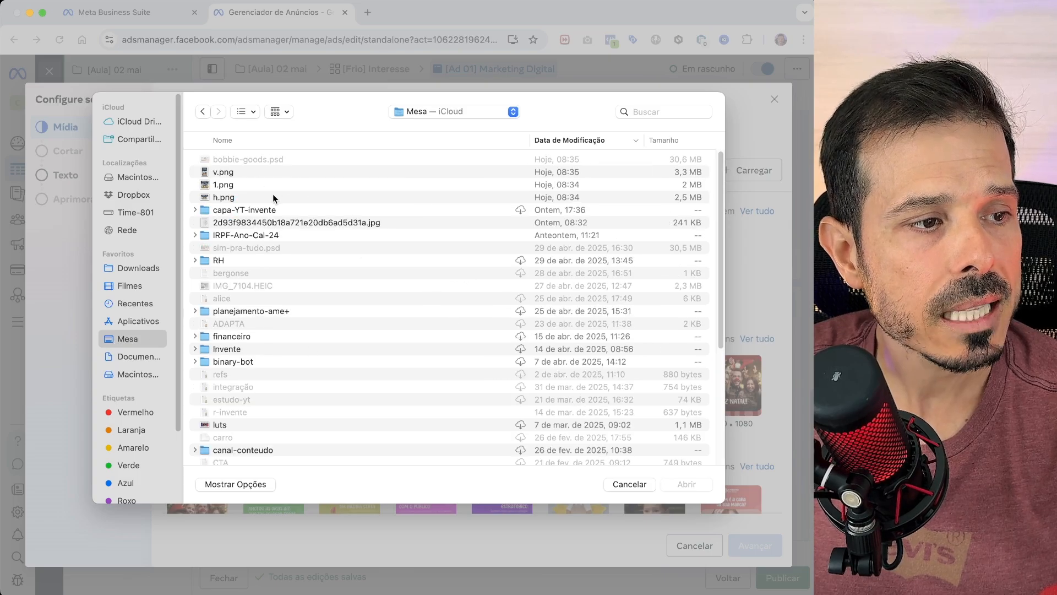
pyautogui.moveTo(273, 199); pyautogui.dragTo(272, 176)
pyautogui.click(681, 483)
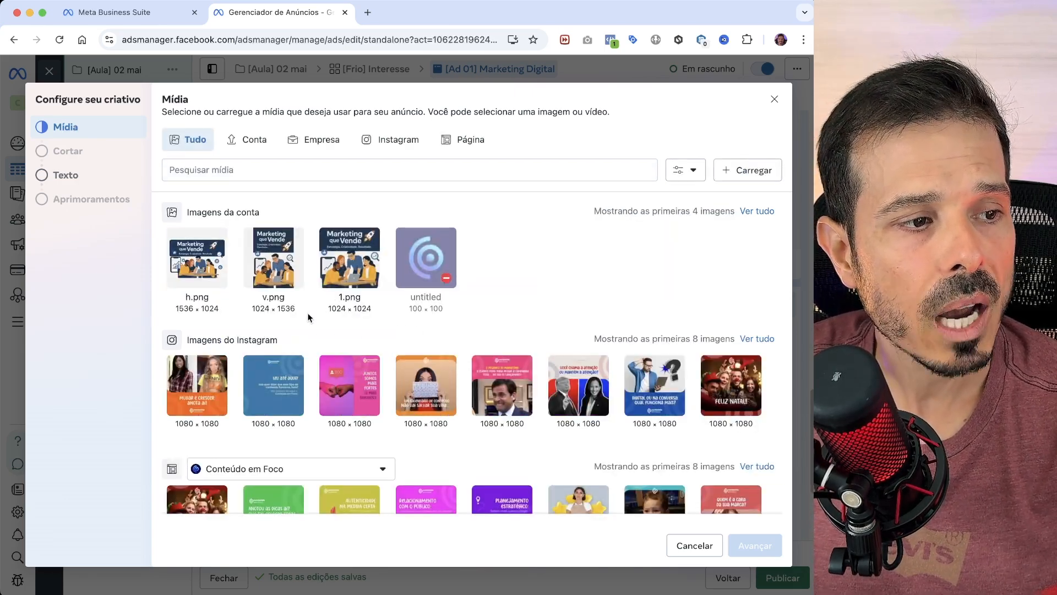
# - Use 1.png as the ad image and replace the vertical Stories and Reels version with v.png
pyautogui.click(353, 265)
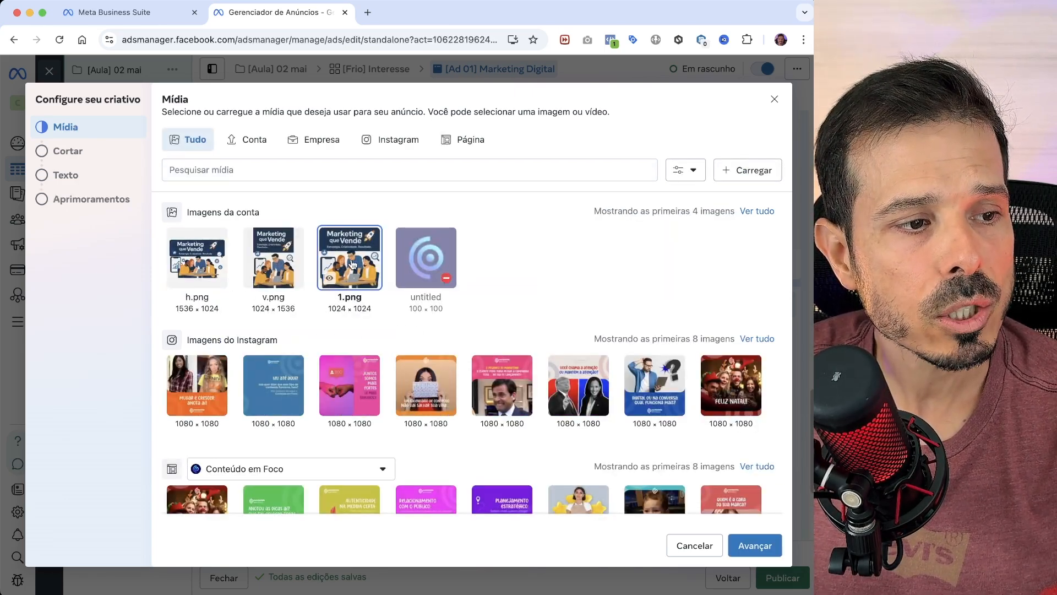
pyautogui.click(755, 545)
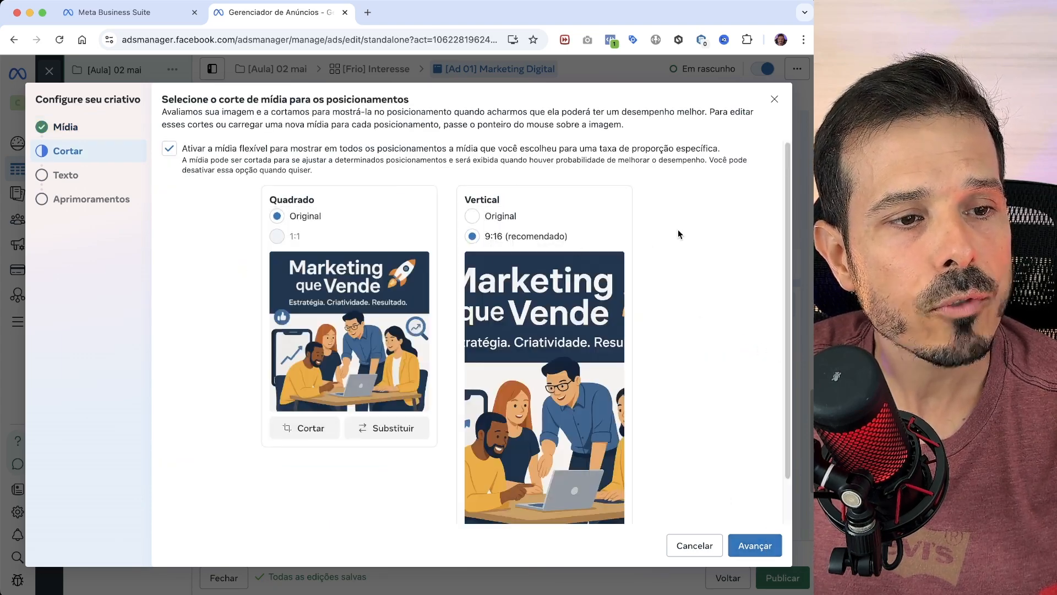
pyautogui.scroll(-2, 709, 309)
pyautogui.scroll(2, 457, 243)
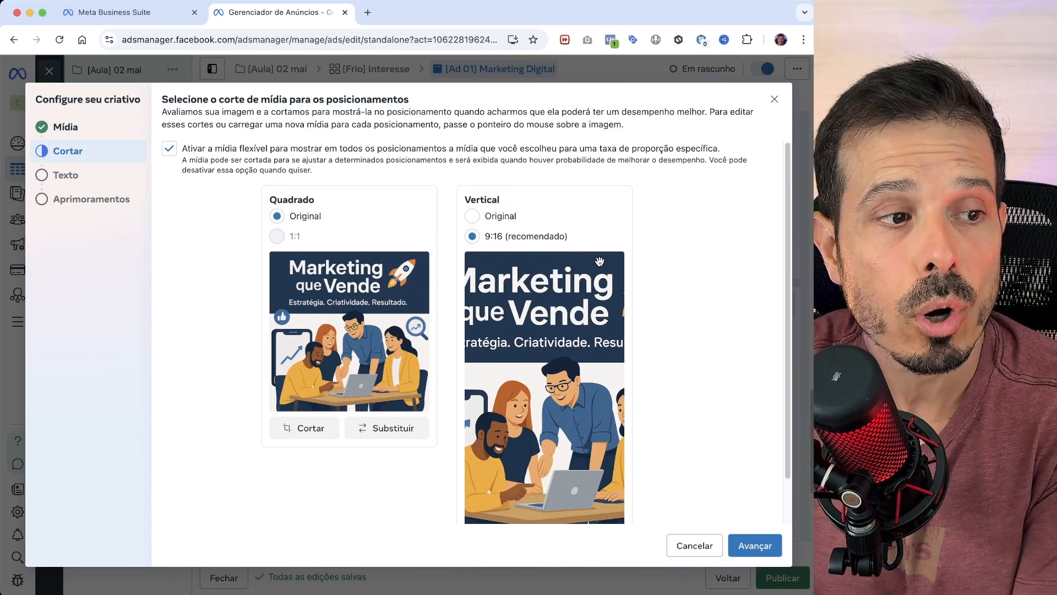
pyautogui.scroll(-2, 600, 261)
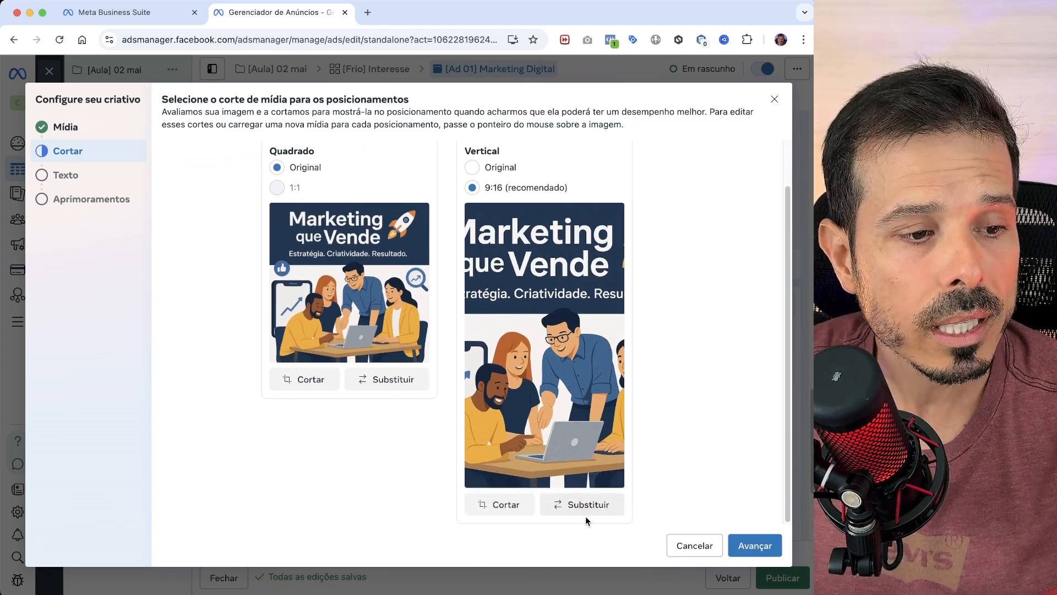
pyautogui.click(582, 508)
pyautogui.click(276, 221)
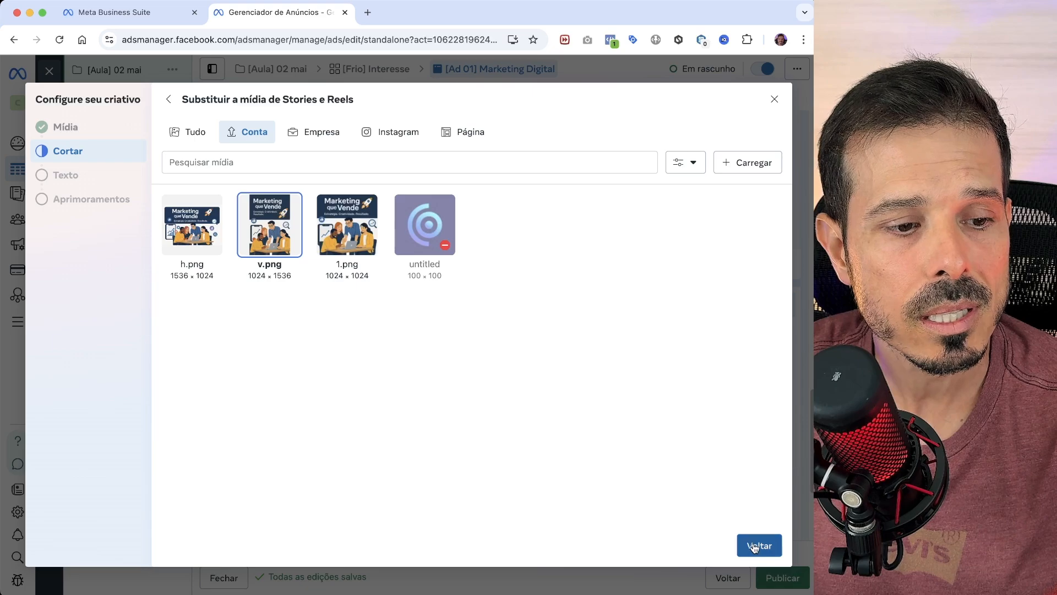
# - Enter the primary text starting "Sua empresa merece mais que curtidas." and the title "Entre em Contato Agora"
pyautogui.click(266, 235)
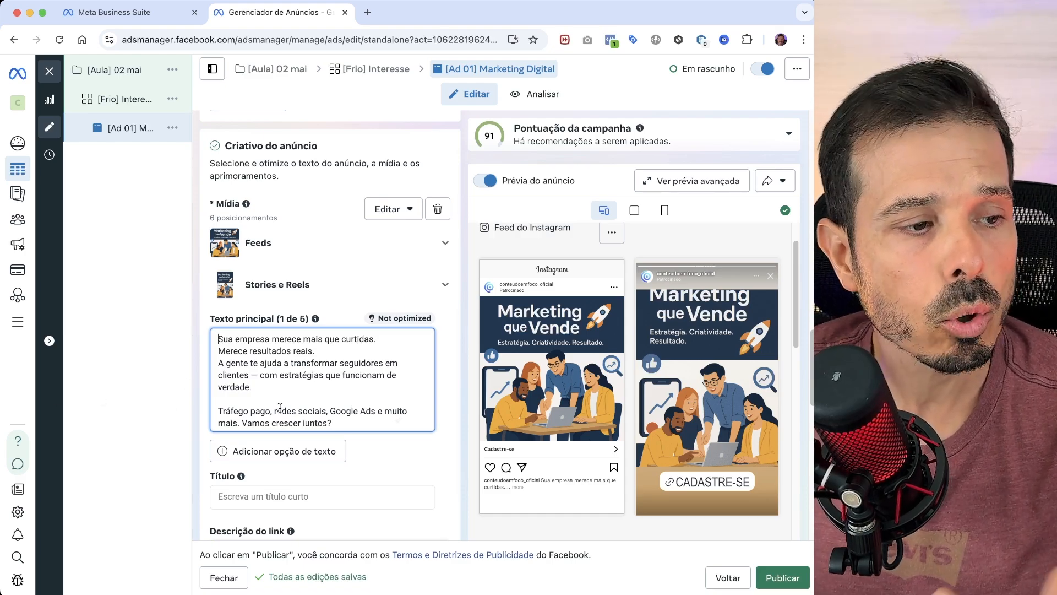
pyautogui.scroll(-1, 326, 374)
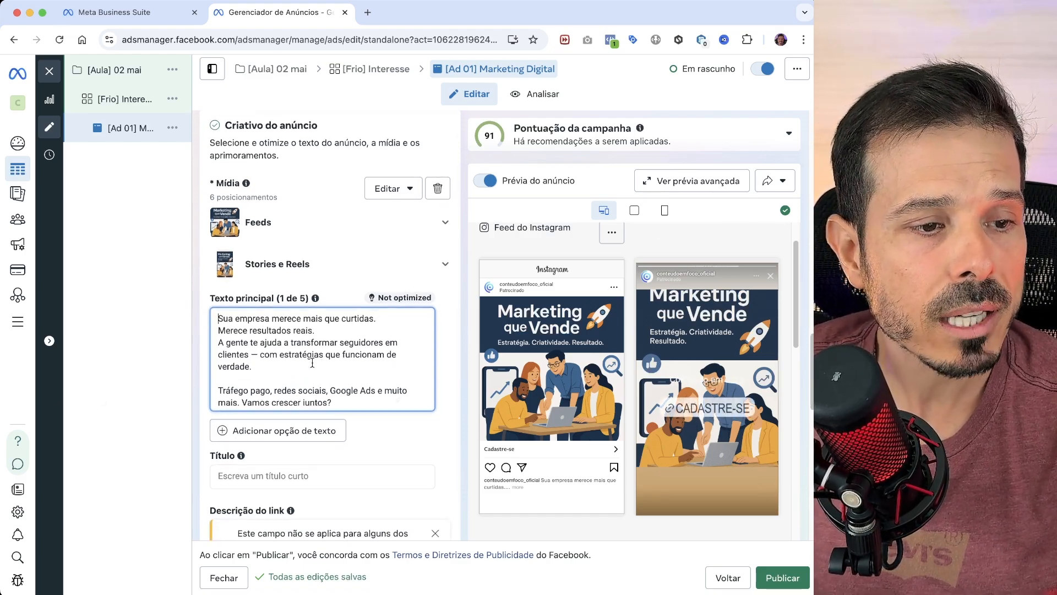
pyautogui.scroll(-3, 356, 375)
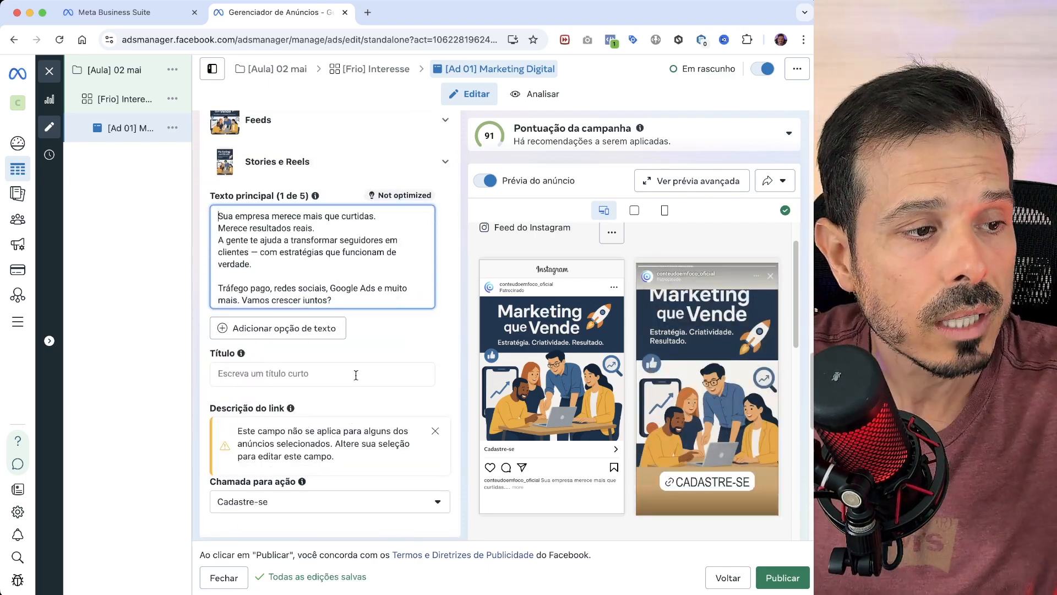
pyautogui.click(355, 374)
pyautogui.click(345, 354)
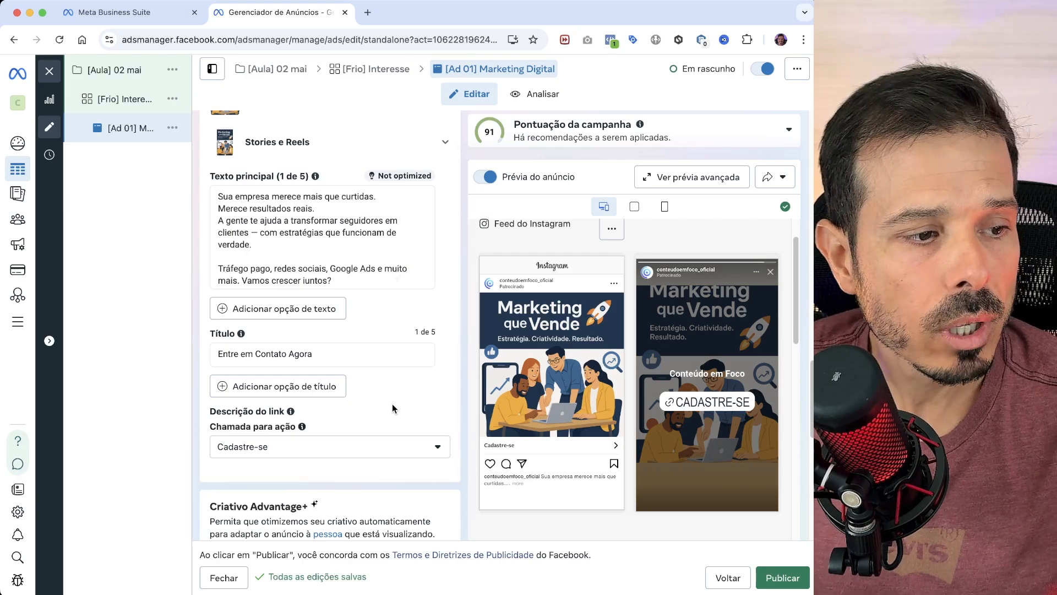
# - Check the available call-to-action options for the ad, leaving Cadastre-se selected
pyautogui.scroll(-1, 393, 408)
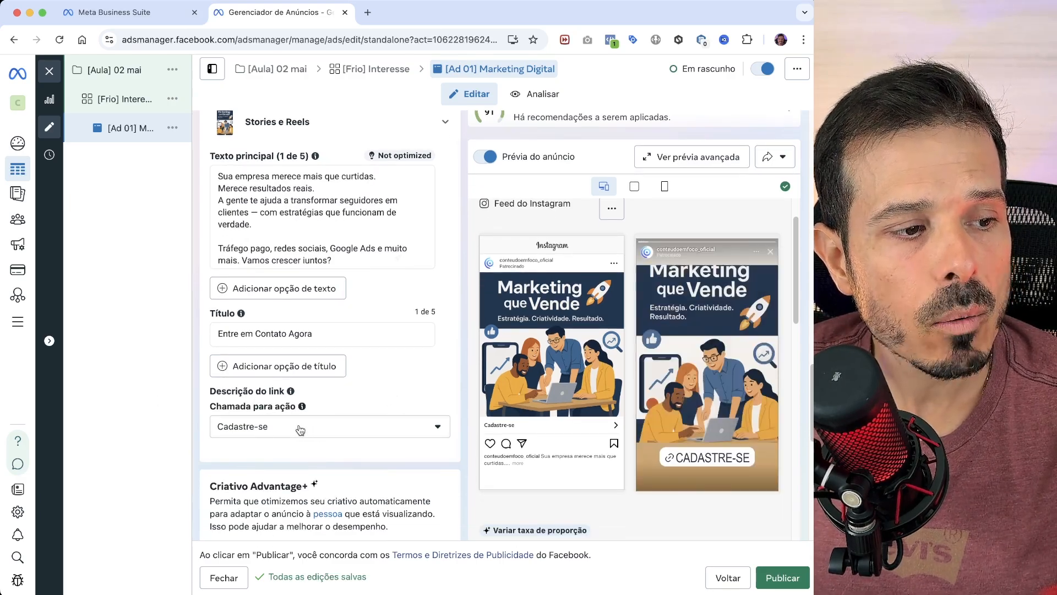
pyautogui.moveTo(303, 406)
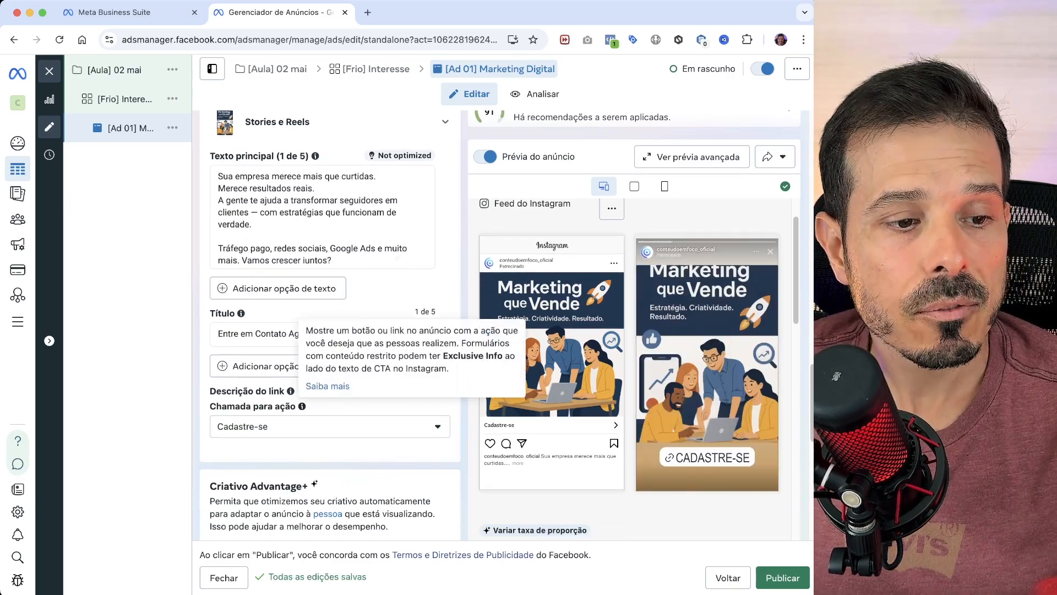
pyautogui.scroll(-1, 291, 452)
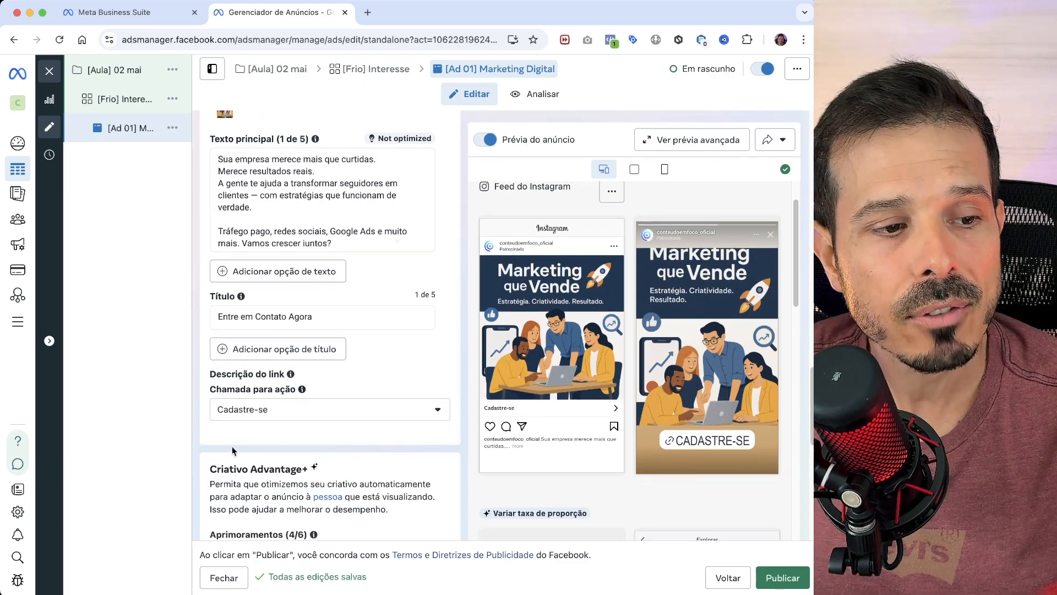
pyautogui.click(316, 415)
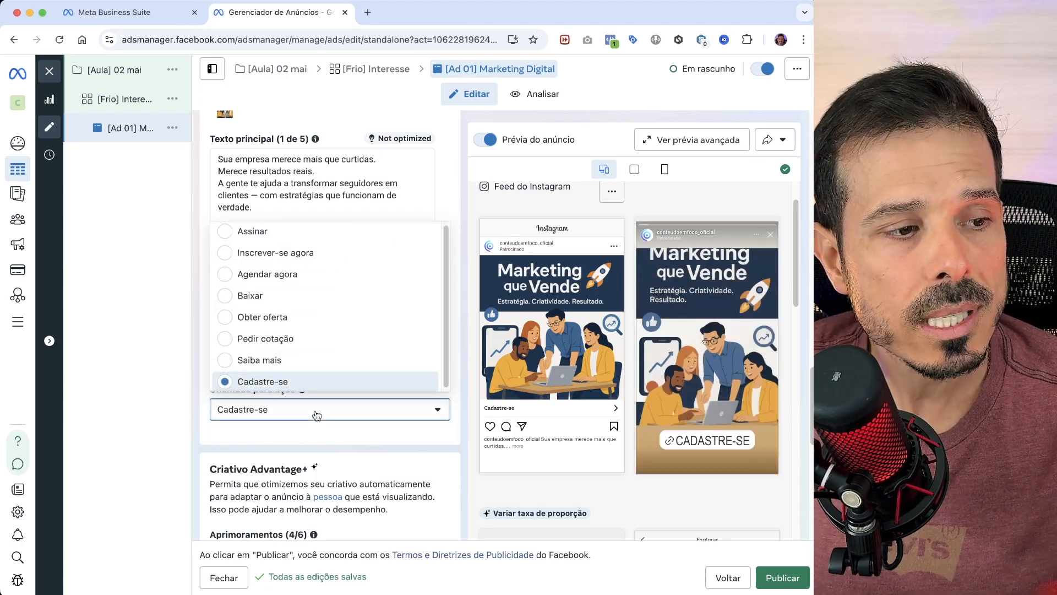
pyautogui.click(322, 428)
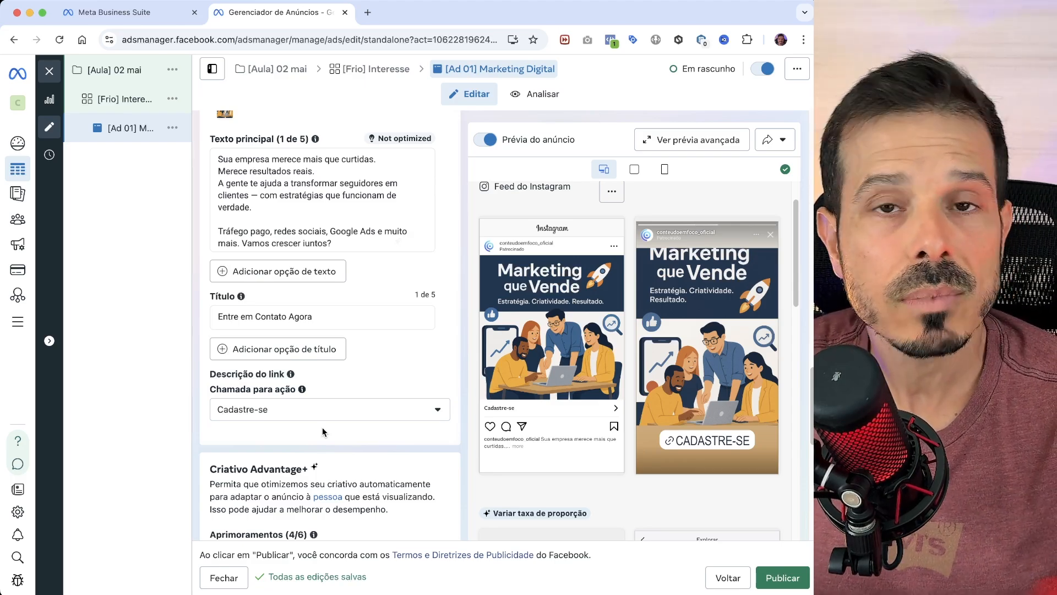
# - Review the ad's Criativo Advantage+ and Rastreamento settings, and publish the campaign
pyautogui.scroll(-3, 352, 435)
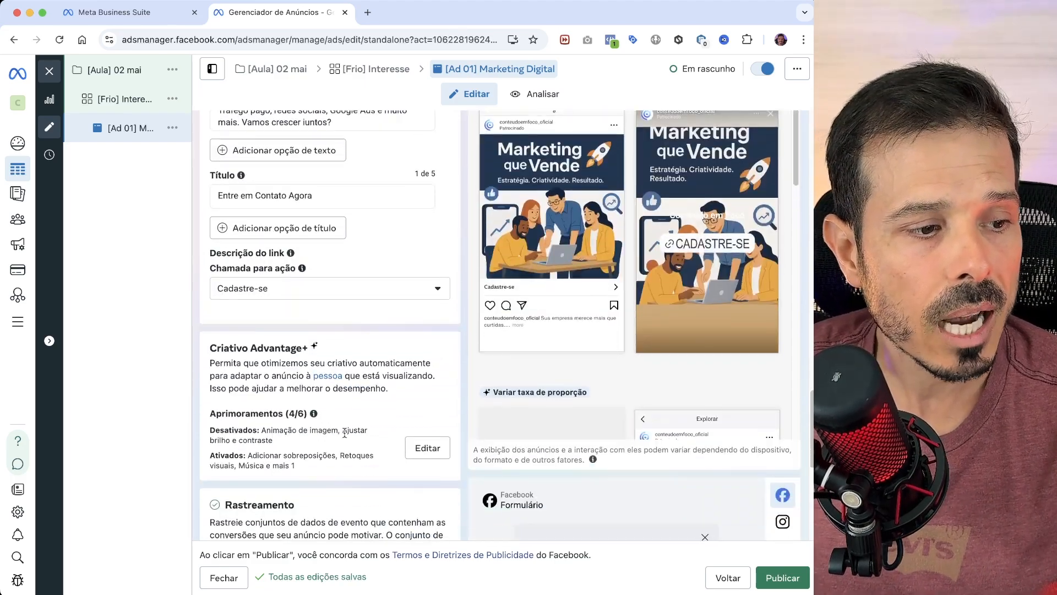
pyautogui.moveTo(314, 391)
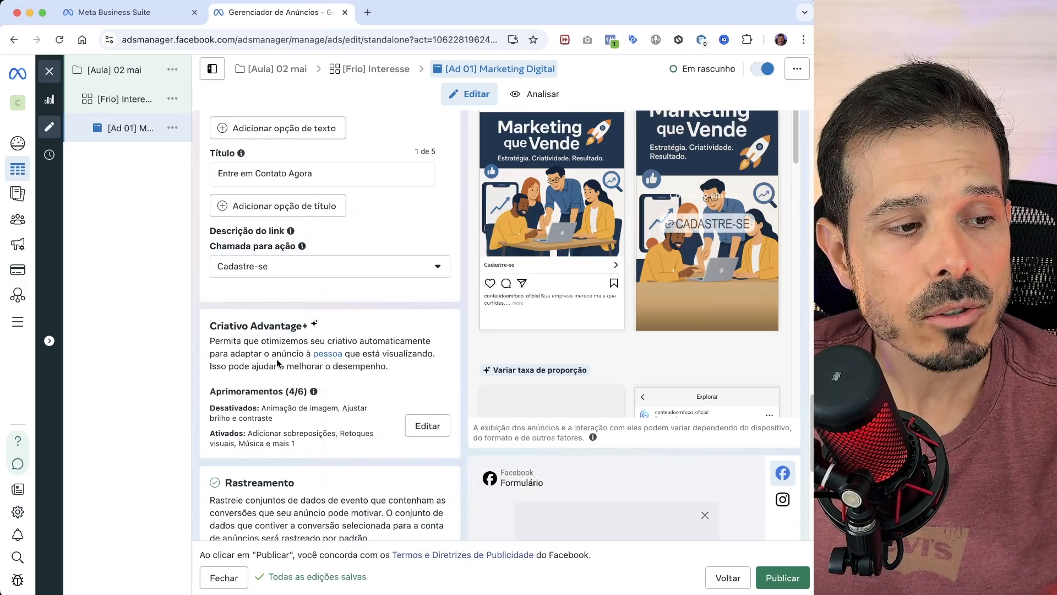
pyautogui.scroll(-1, 350, 374)
pyautogui.scroll(-5, 350, 373)
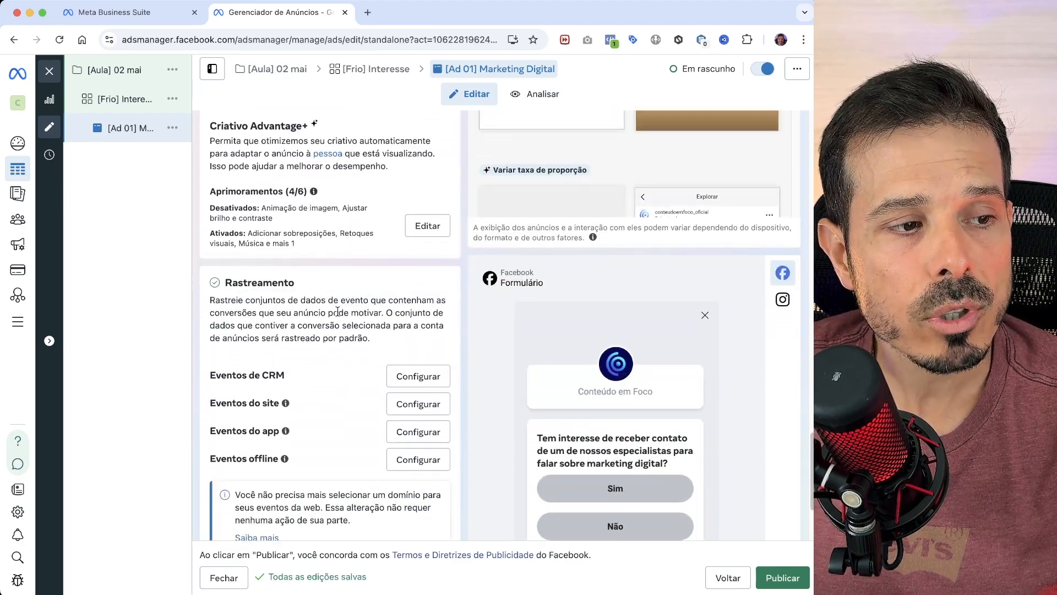
pyautogui.scroll(1, 338, 312)
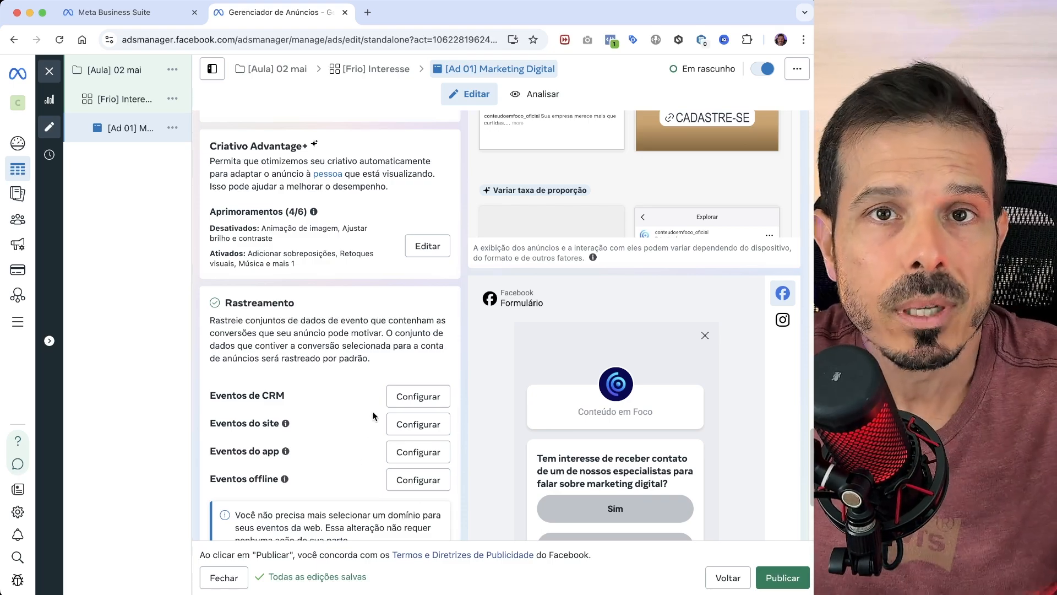
pyautogui.scroll(4, 369, 408)
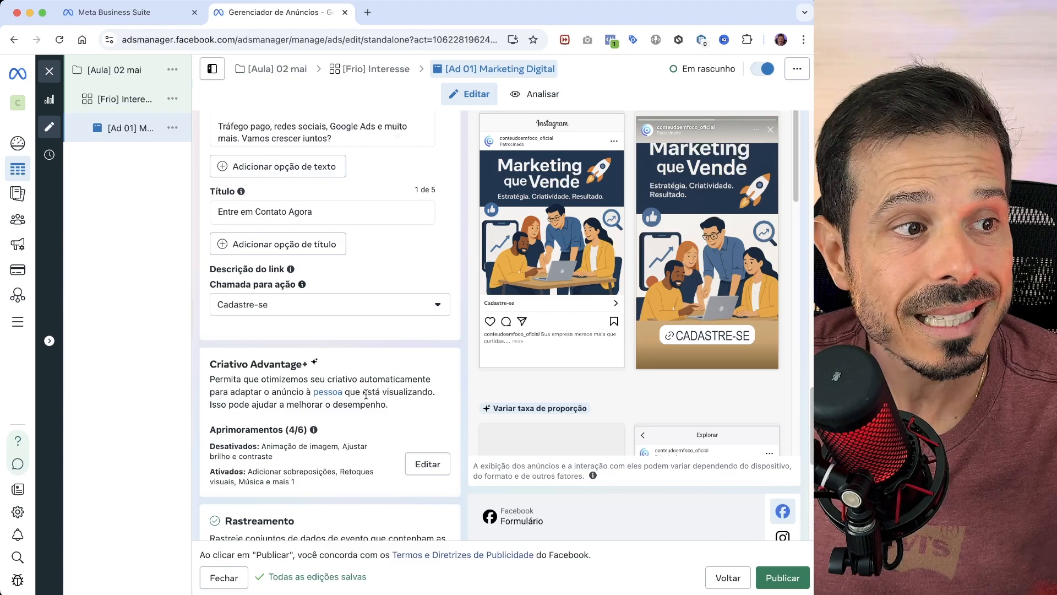
pyautogui.click(782, 578)
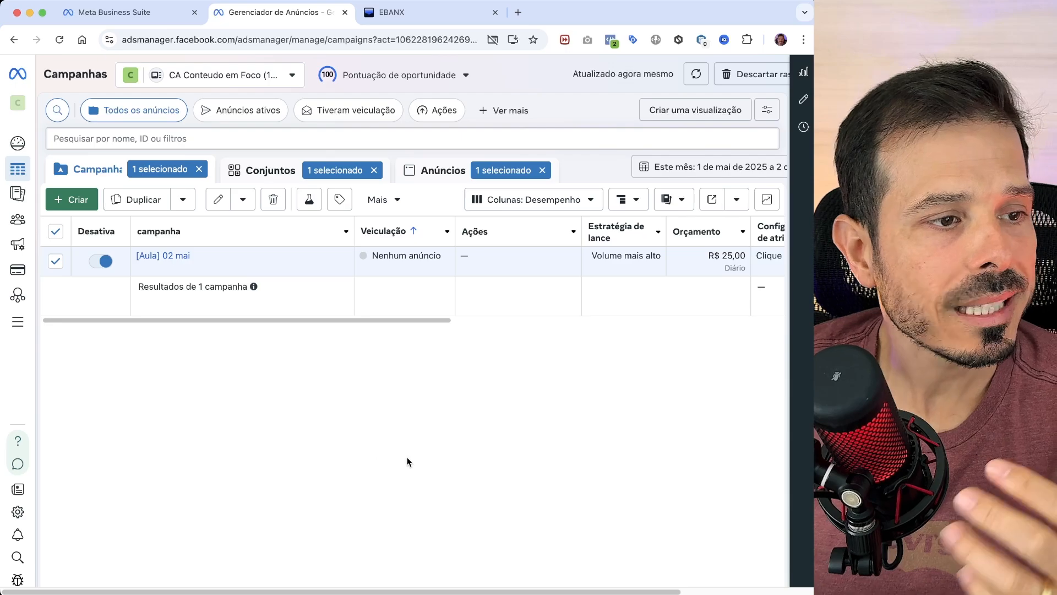
# - Look through the campaign, ad set and ad levels of "[Aula] 02 mai" to examine the account structure
pyautogui.moveTo(20, 187)
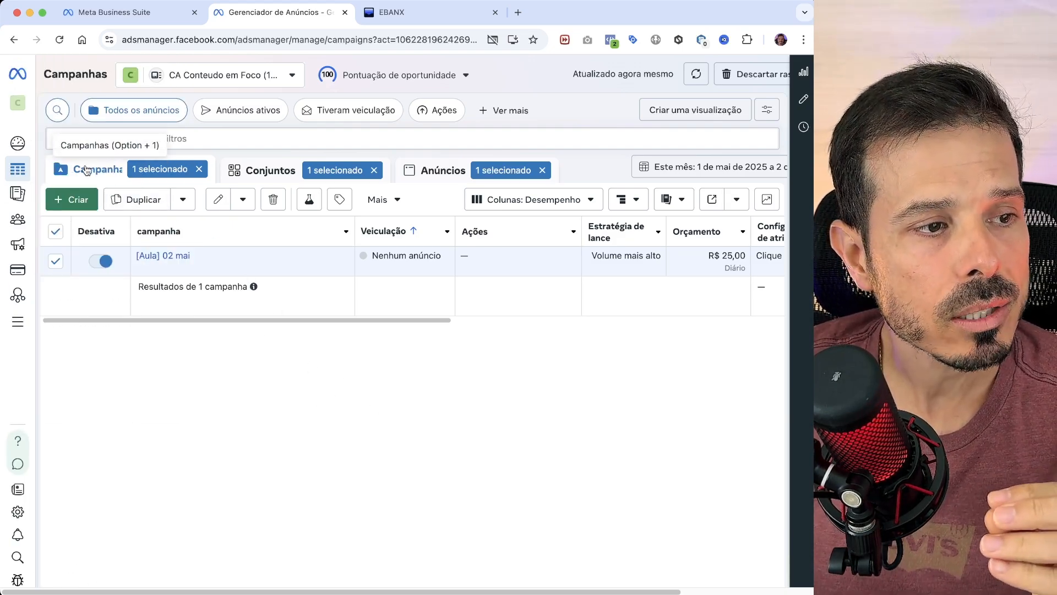
pyautogui.click(275, 177)
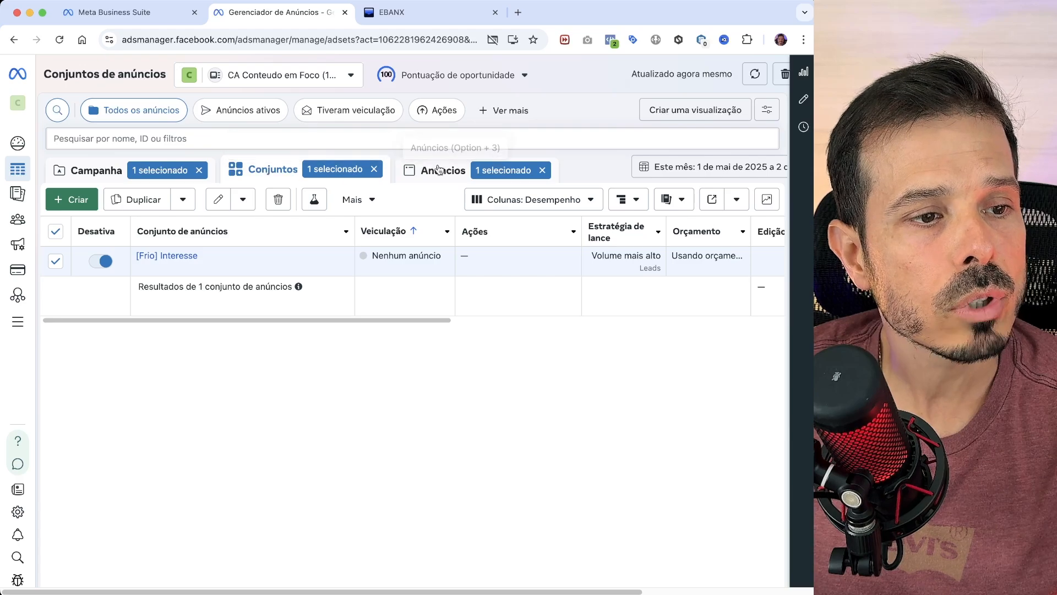
pyautogui.click(440, 171)
pyautogui.click(285, 174)
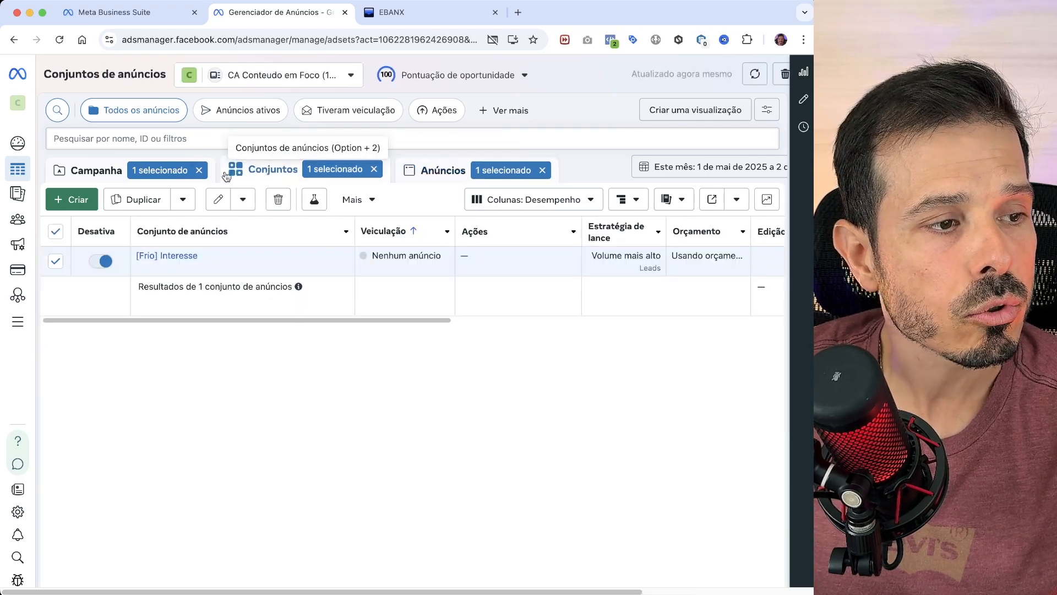
pyautogui.click(94, 170)
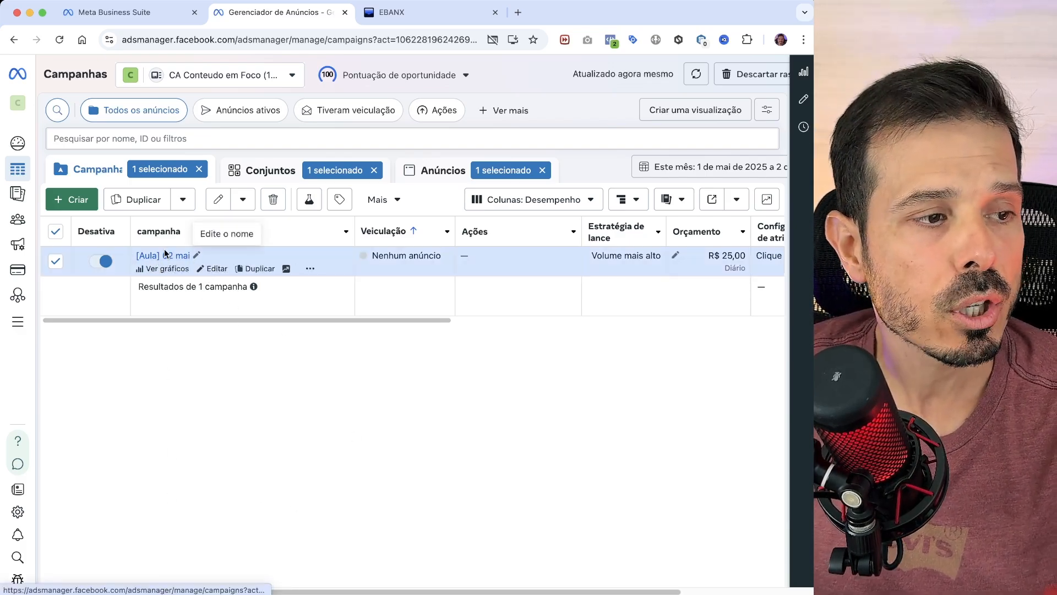
pyautogui.click(254, 170)
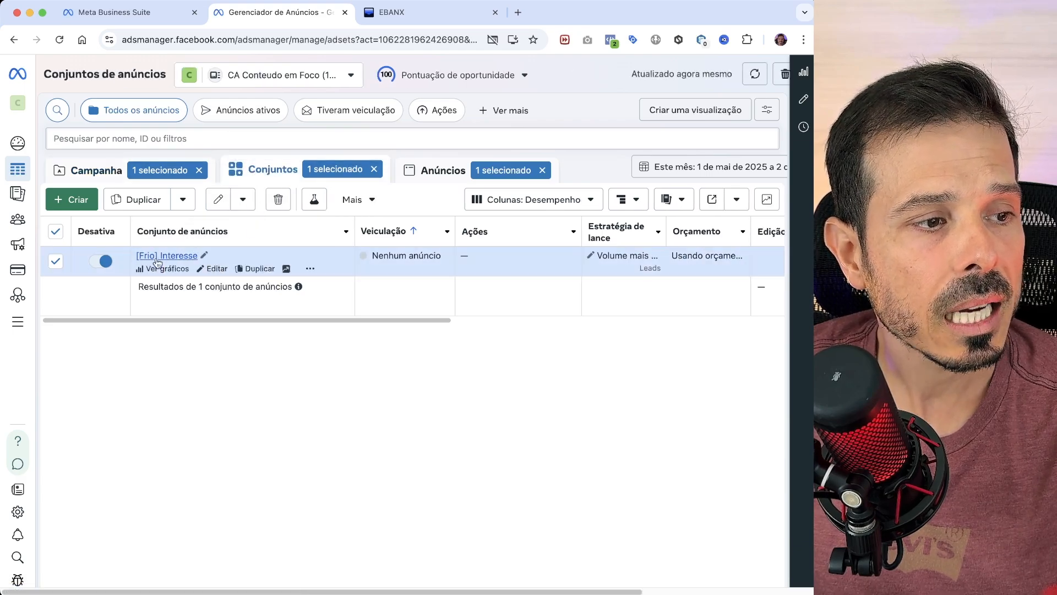
pyautogui.click(435, 172)
pyautogui.click(259, 170)
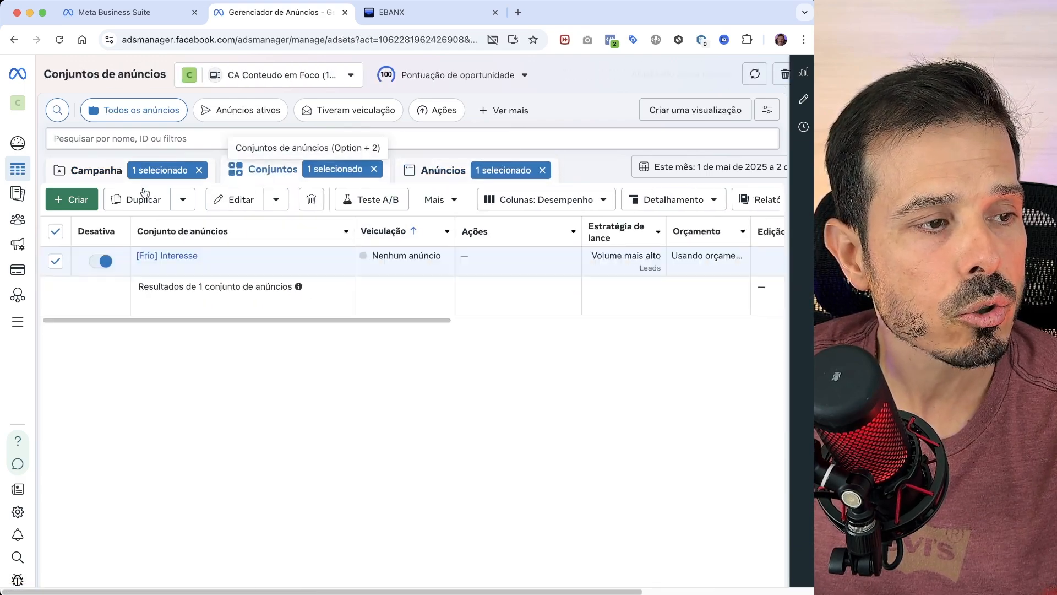
pyautogui.click(95, 170)
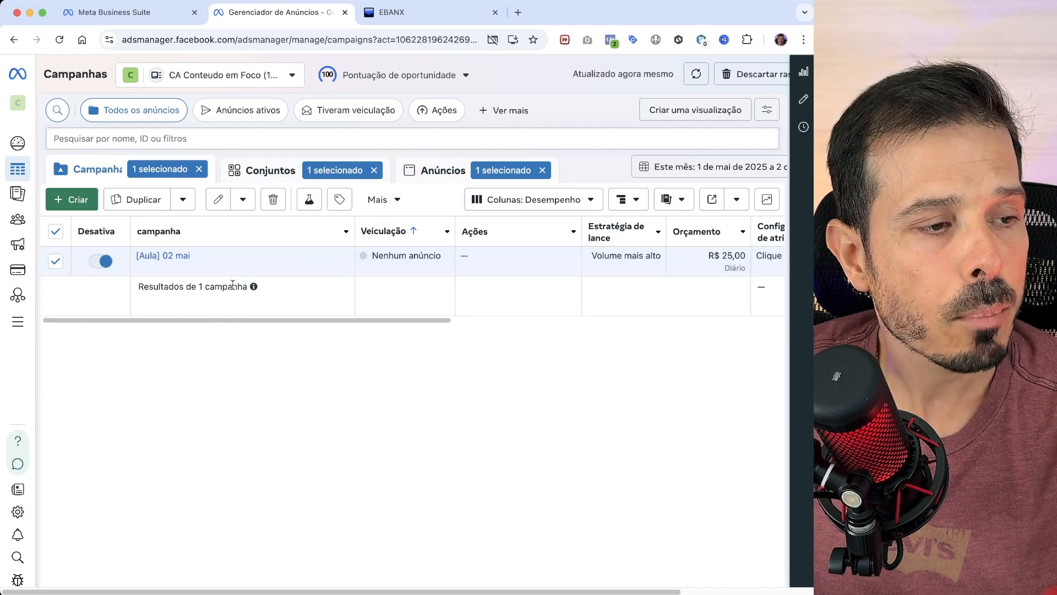
pyautogui.click(176, 258)
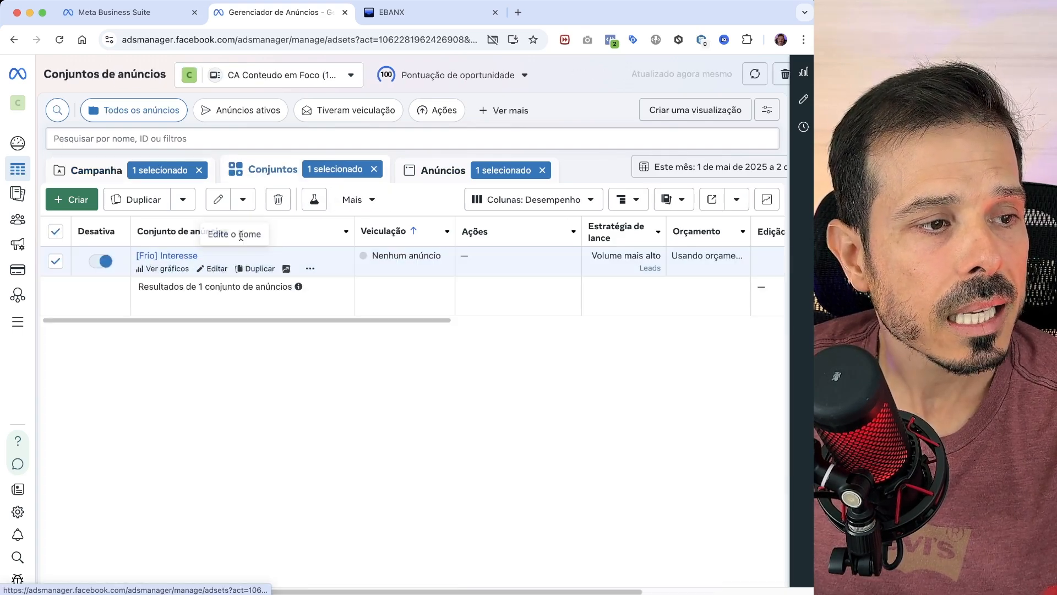
# - Return to the campaign level and clear the selections of campaigns, ad sets and ads
pyautogui.click(128, 179)
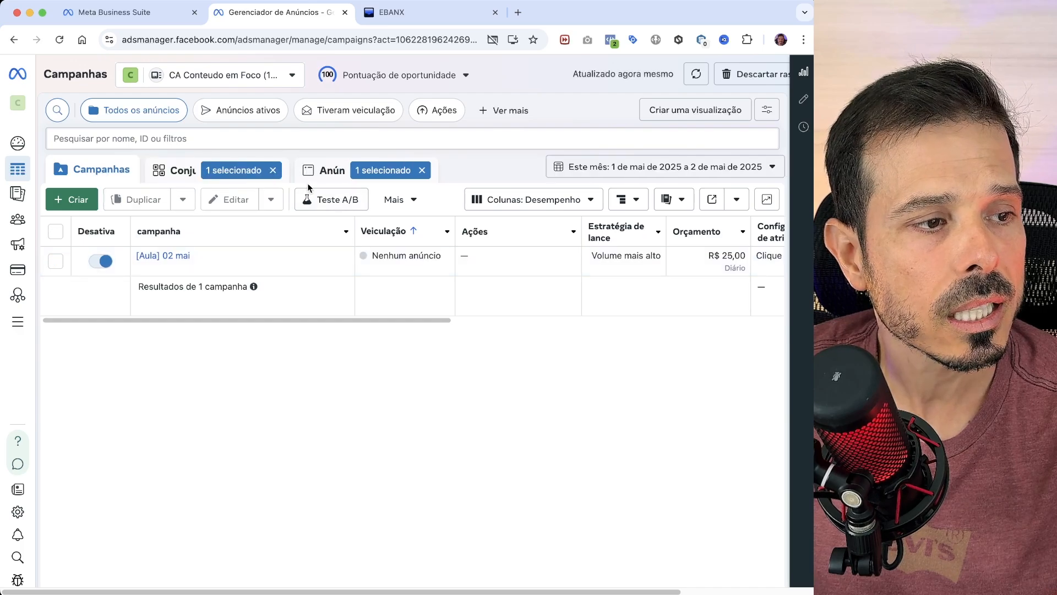
pyautogui.click(273, 170)
pyautogui.click(418, 171)
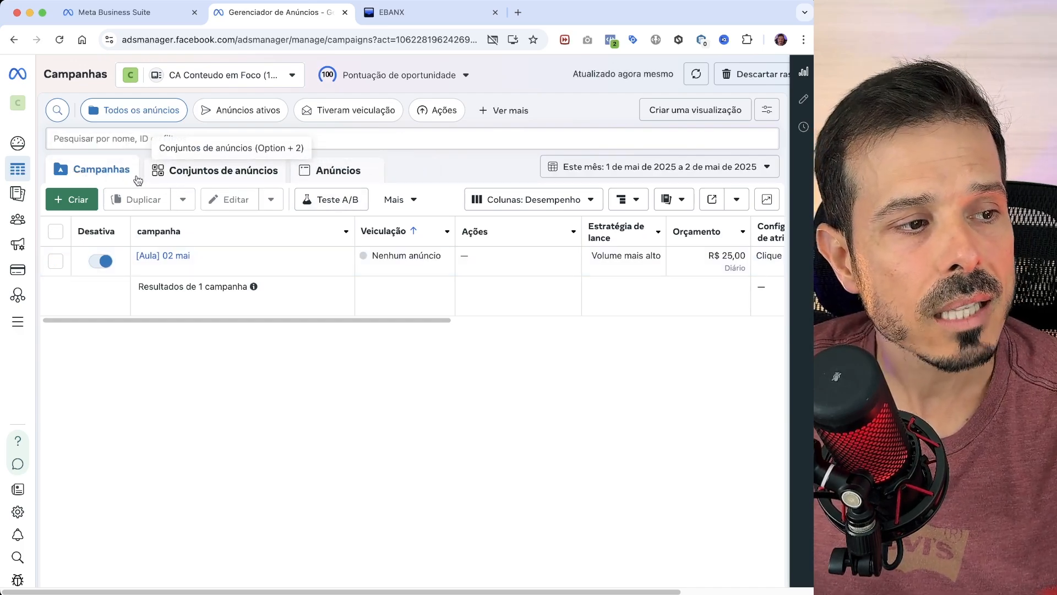
# - Duplicate the "[Frio] Interesse" ad set with its original configuration into the existing campaign "[Aula] 02 mai", making 1 copy
pyautogui.click(224, 175)
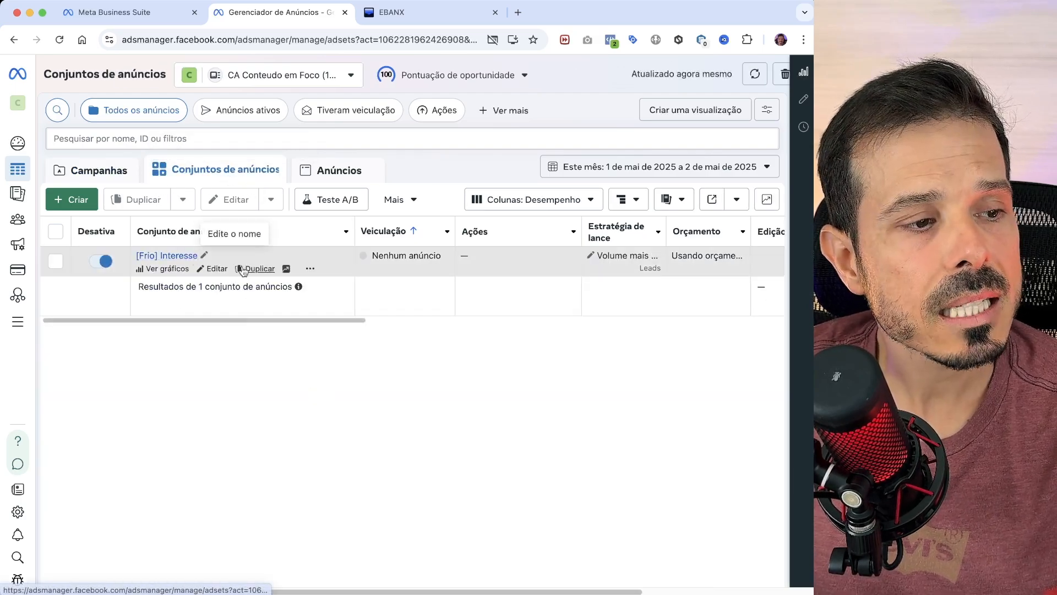
pyautogui.click(257, 268)
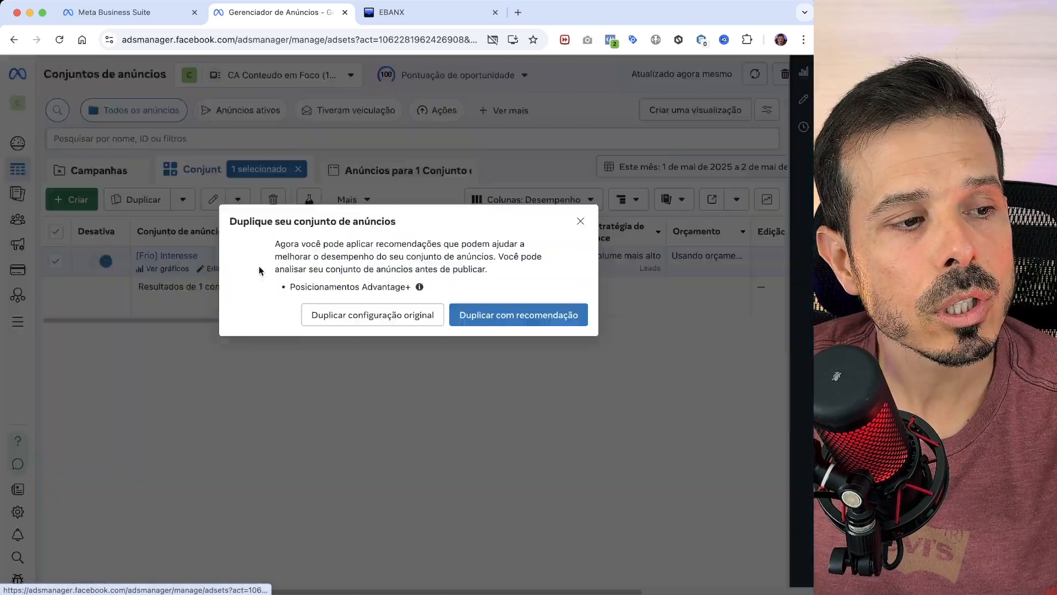
pyautogui.click(348, 321)
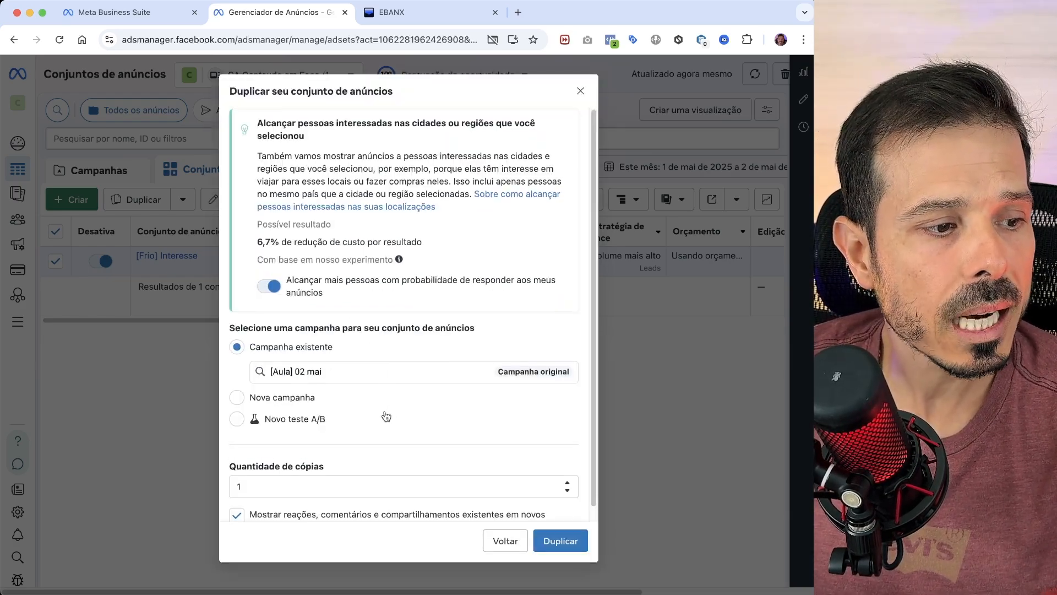
pyautogui.scroll(-1, 400, 412)
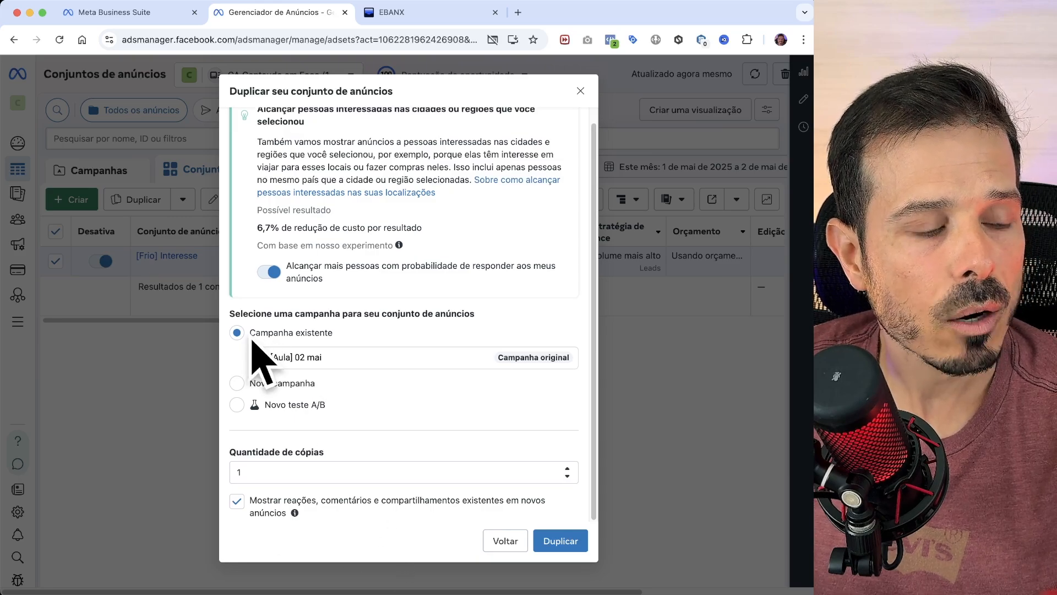
pyautogui.click(558, 541)
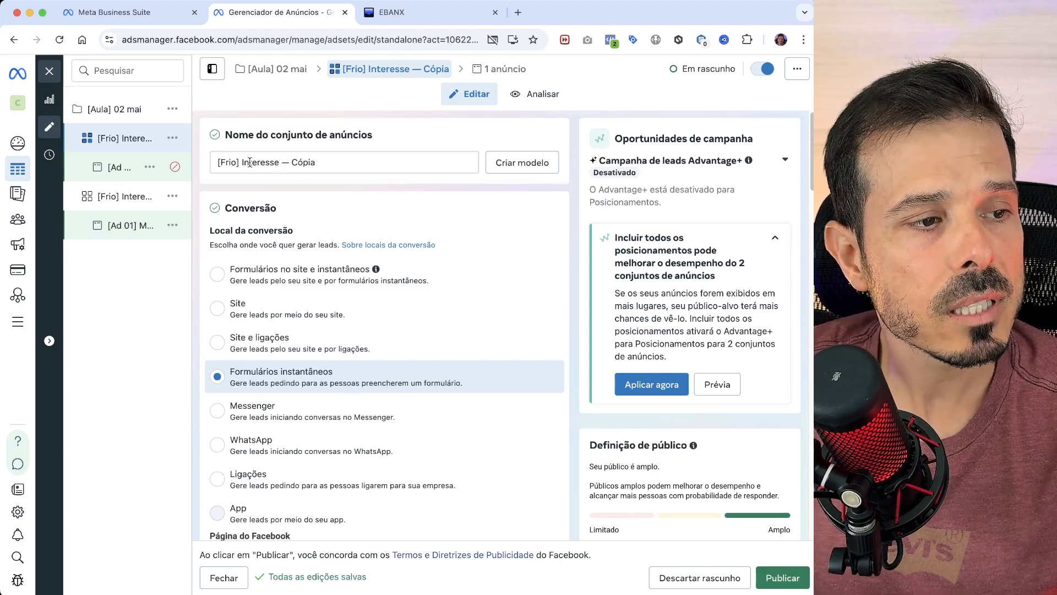
# - Rename the duplicated ad set as "[Frio] Interesse 02"
pyautogui.moveTo(283, 162); pyautogui.dragTo(326, 163)
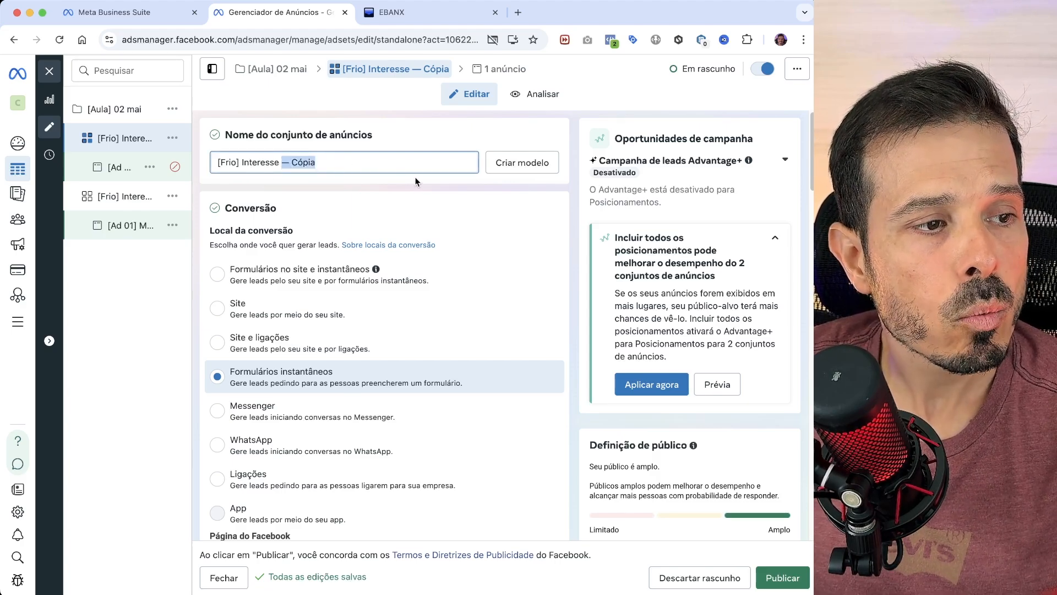
pyautogui.press('BackSpace')
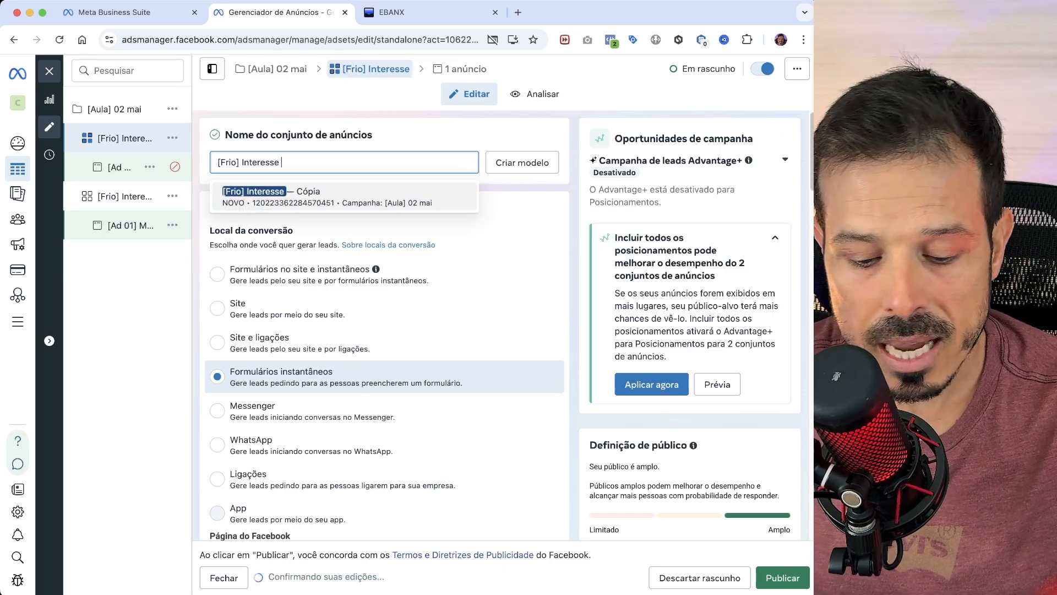
pyautogui.write('02')
pyautogui.click(426, 131)
# - Look through the schedule and audience settings of "[Frio] Interesse 02" and open its Direcionamento detalhado to examine the targeted interests
pyautogui.scroll(-15, 423, 363)
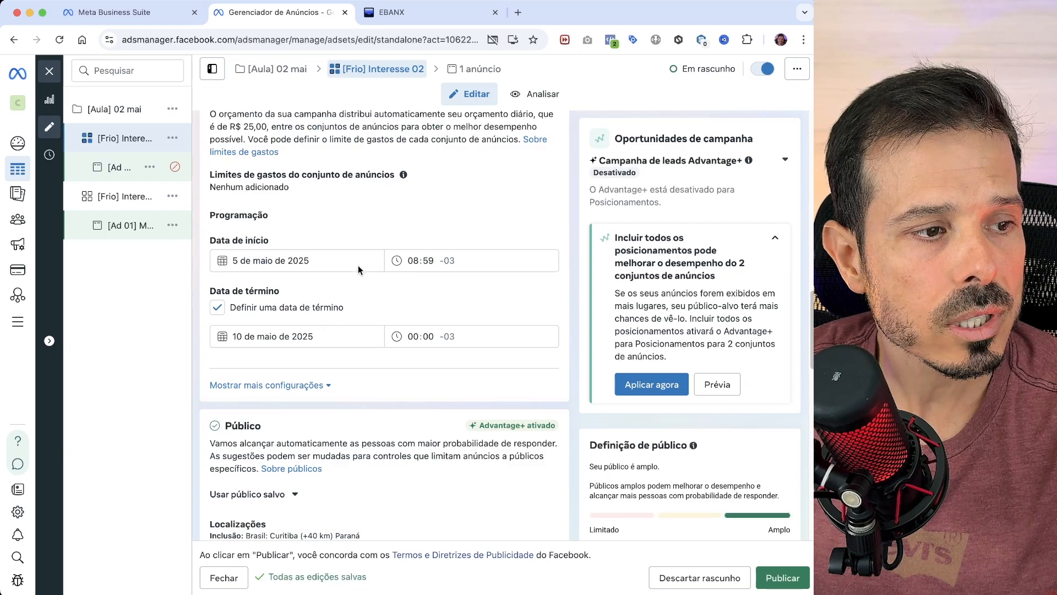
pyautogui.scroll(-5, 417, 330)
pyautogui.scroll(-3, 413, 334)
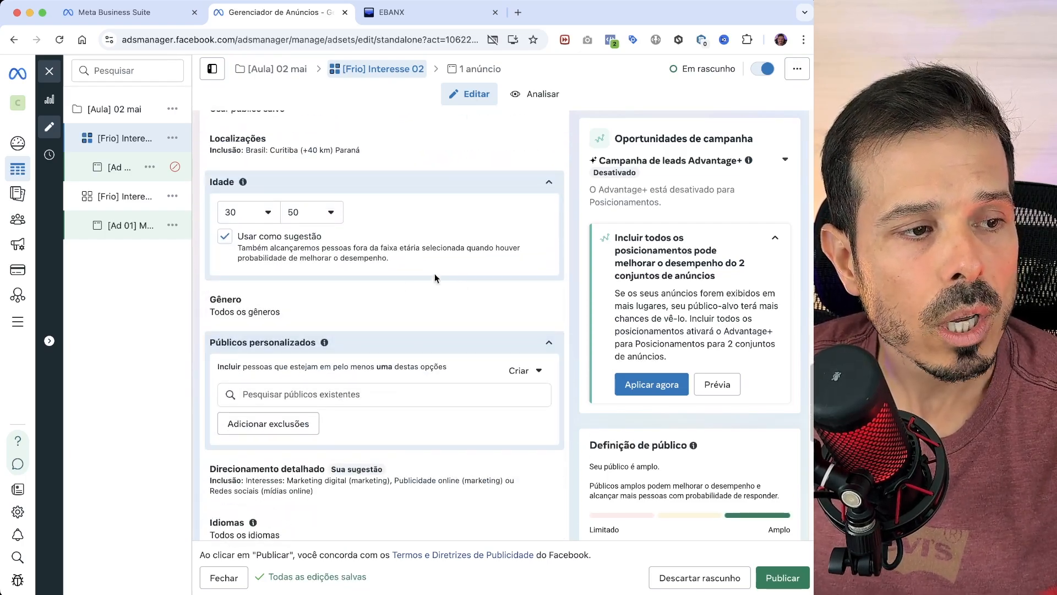
pyautogui.scroll(-1, 459, 262)
pyautogui.scroll(-2, 457, 276)
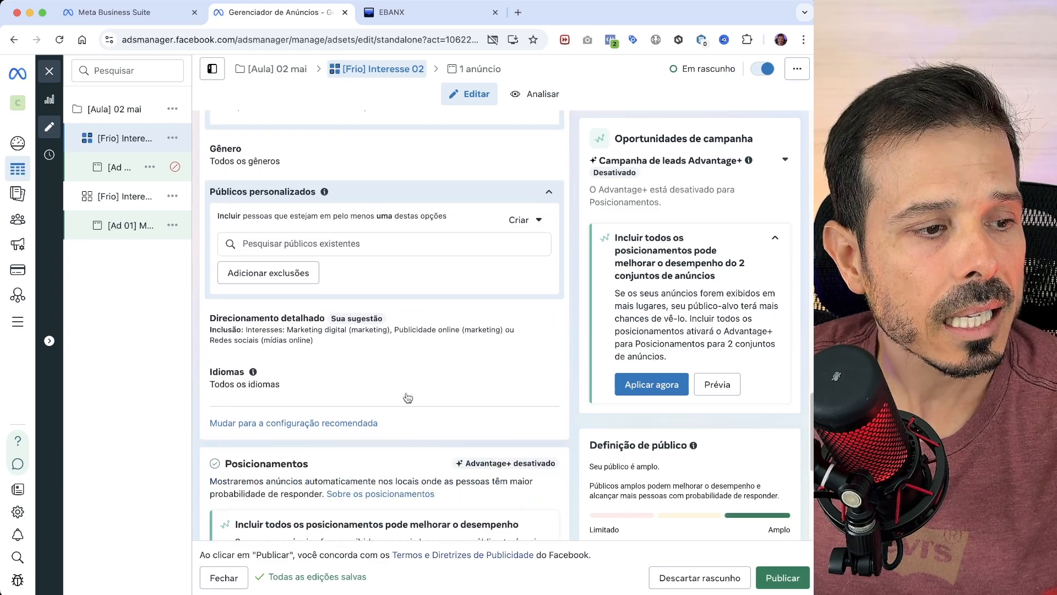
pyautogui.click(555, 333)
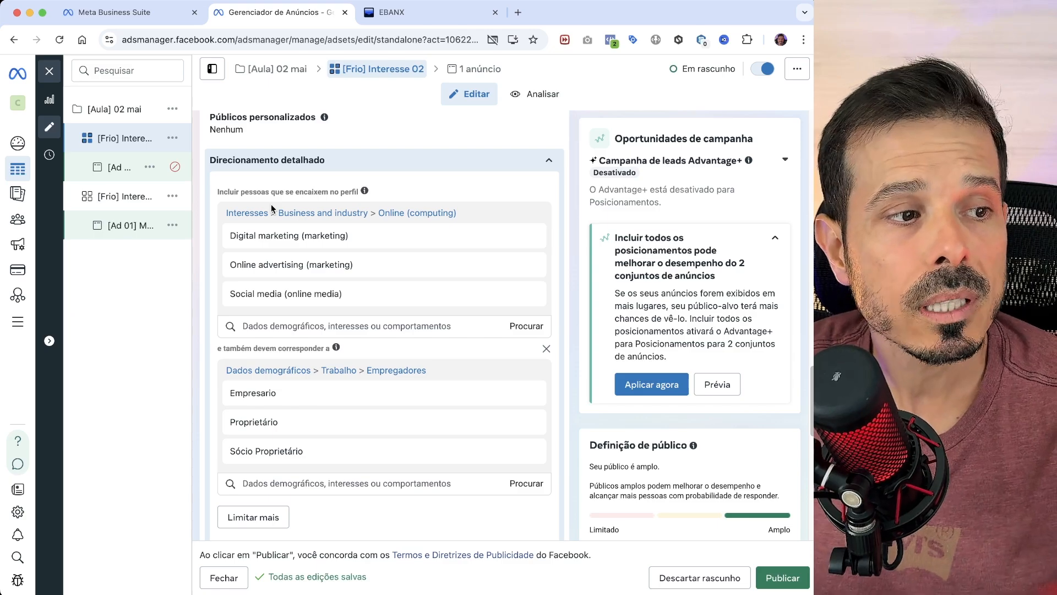
# - Examine the campaign-level budget of "[Aula] 02 mai" and compare it with its ad sets "[Frio] Interesse 02" and "[Frio] Interesse"
pyautogui.click(137, 110)
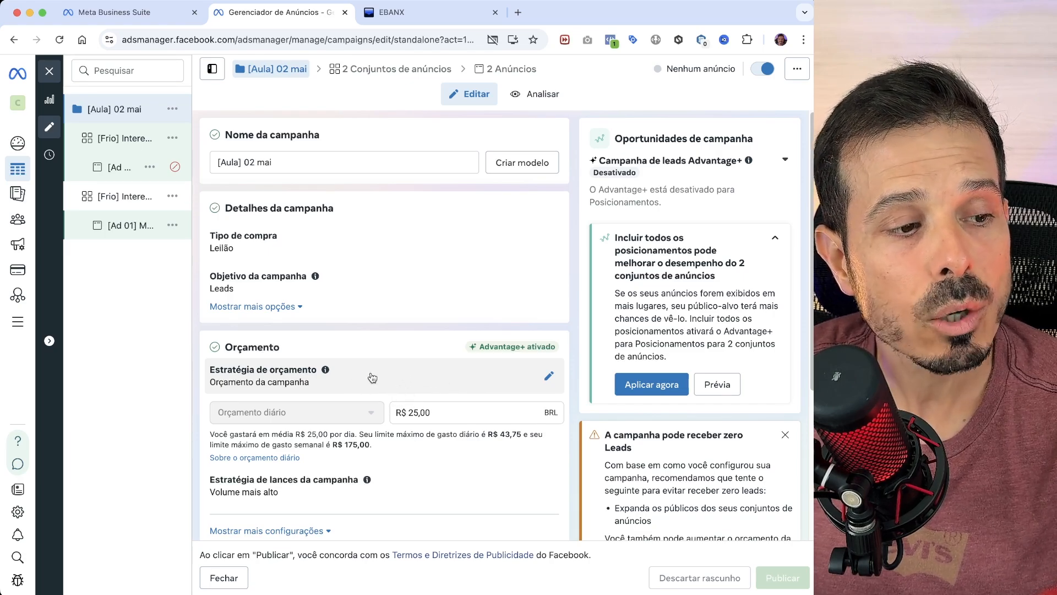
pyautogui.click(125, 138)
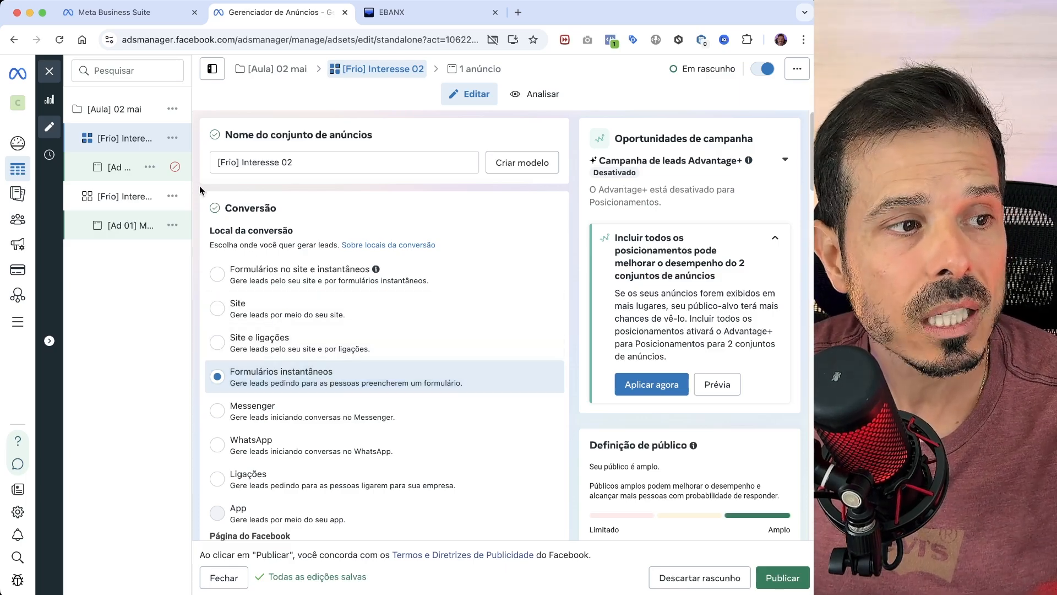
pyautogui.click(136, 110)
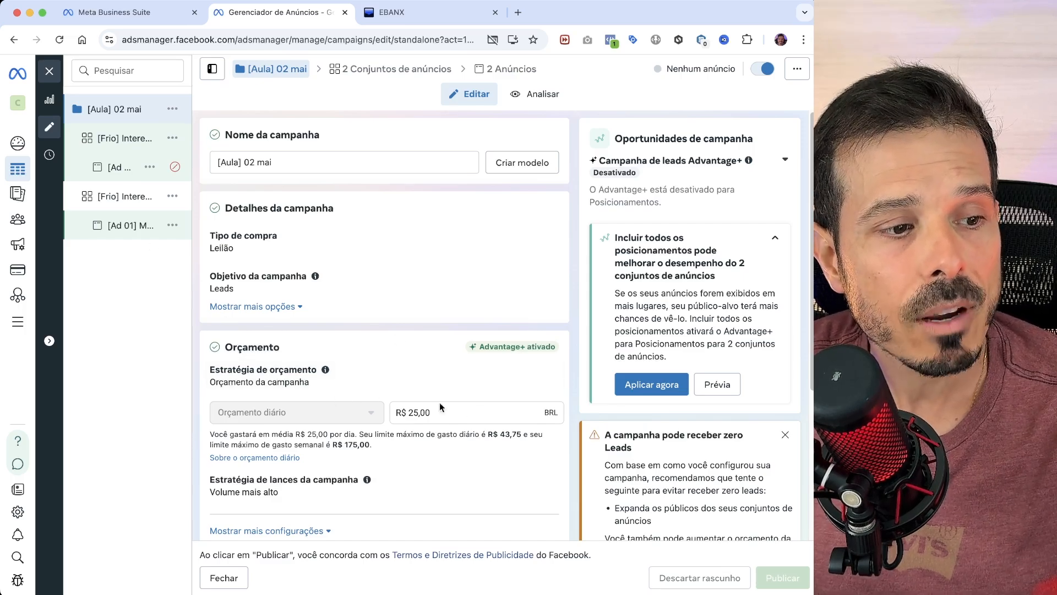
pyautogui.click(136, 141)
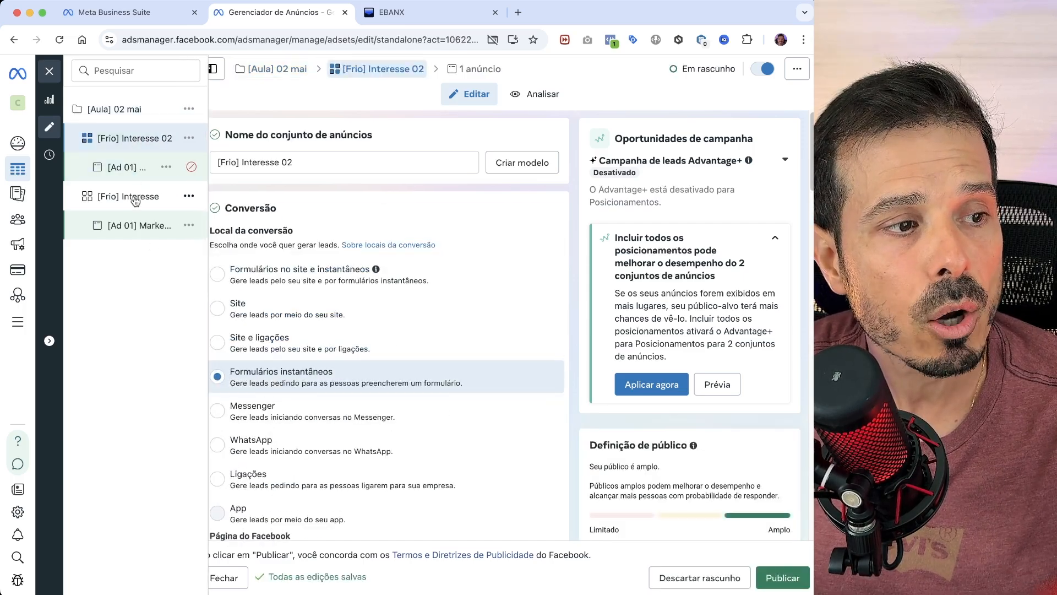
pyautogui.click(152, 200)
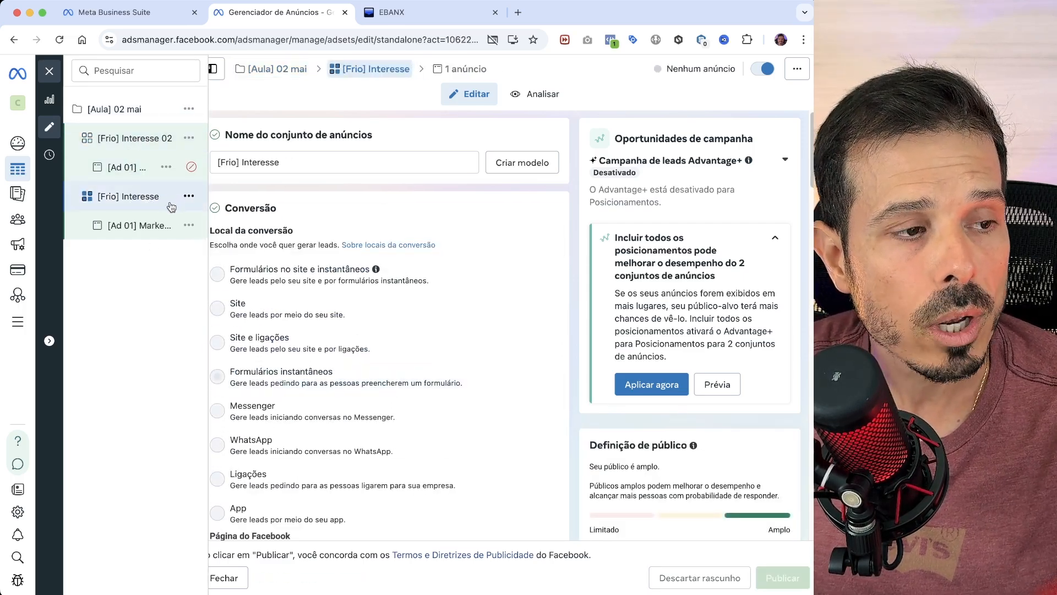